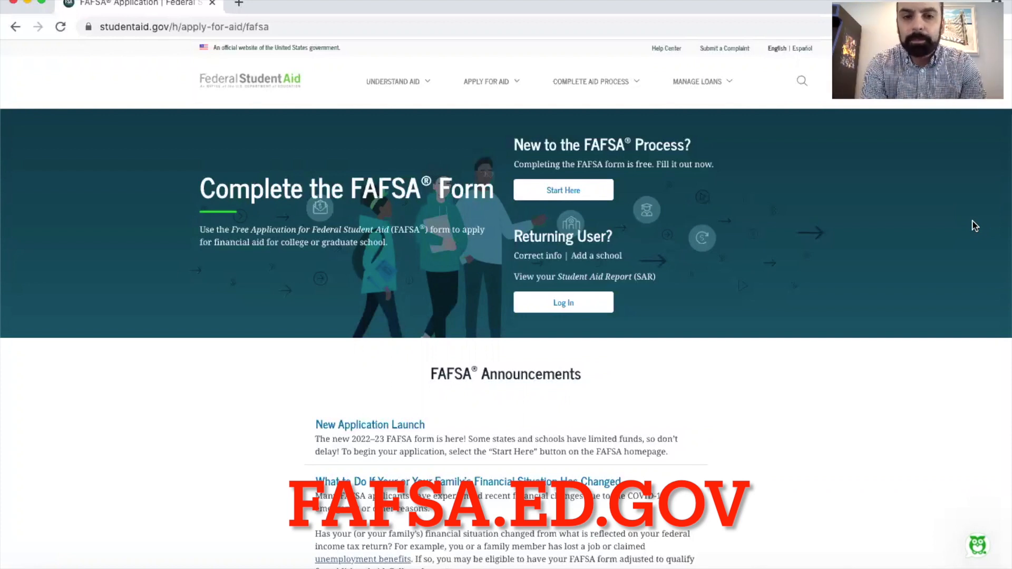
Start the FAFSA process as a student and proceed to the account login
{"action": "left_click", "coordinate": [563, 191]}
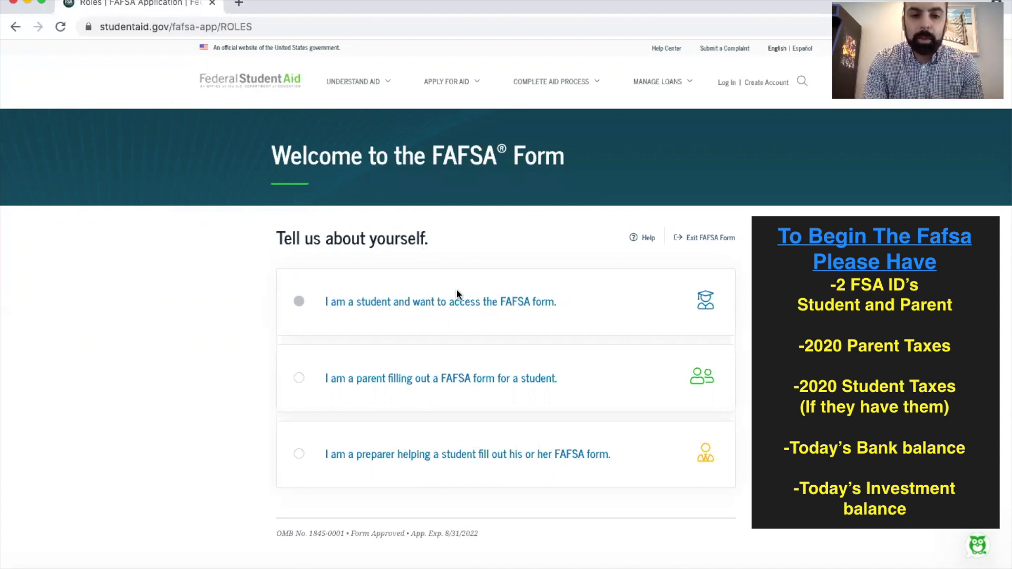
{"action": "left_click", "coordinate": [444, 309]}
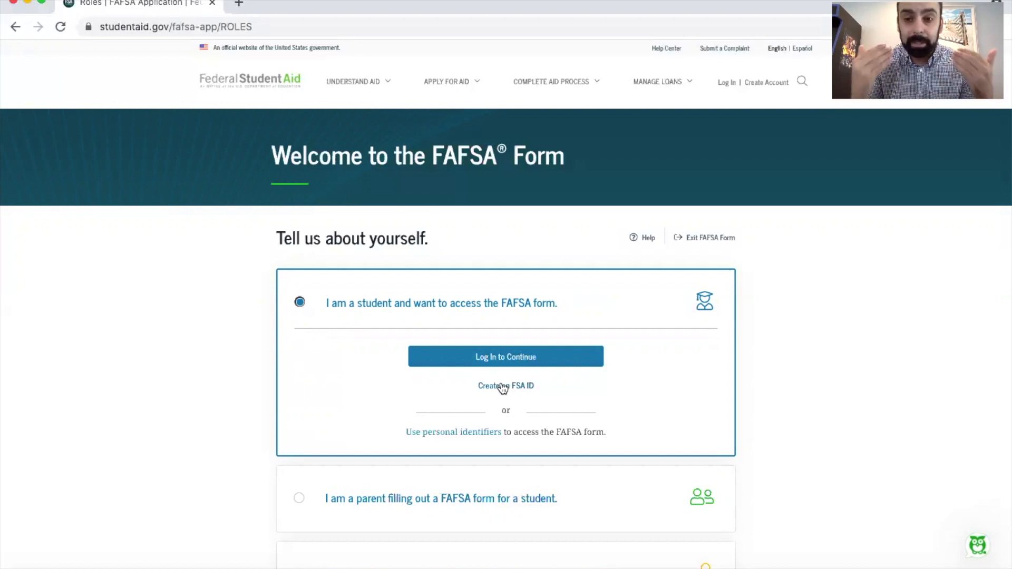
{"action": "left_click", "coordinate": [508, 359]}
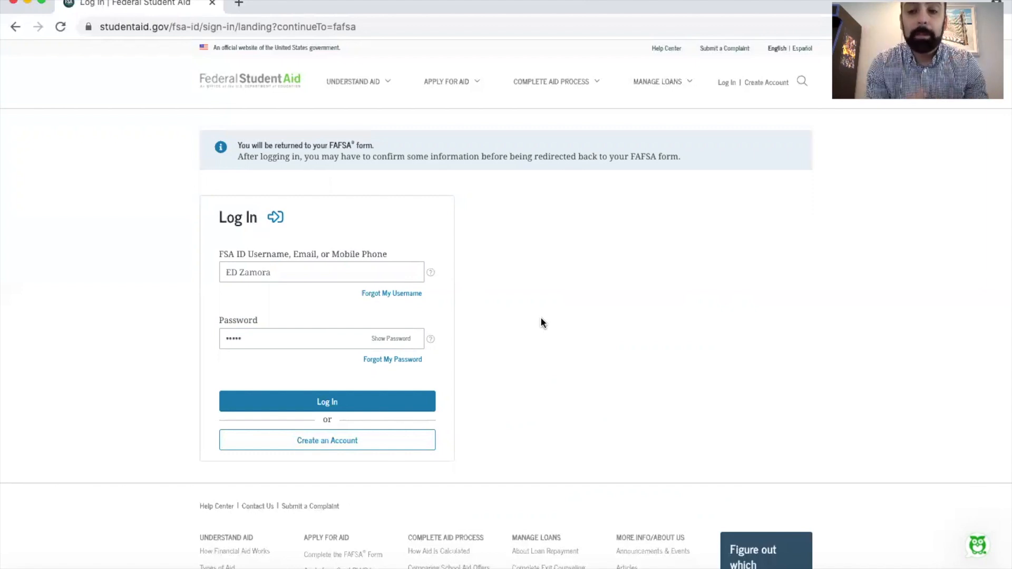
Log in with the student's mobile phone number or FSA ID username and the account password, accepting the government system usage notice
{"action": "triple_click", "coordinate": [274, 273]}
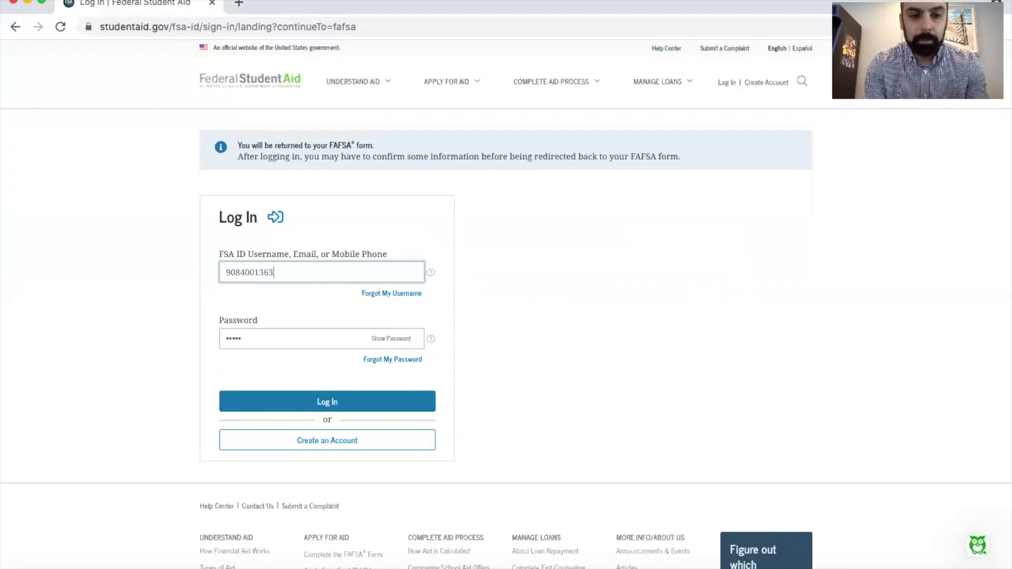
{"action": "left_click", "coordinate": [266, 338]}
{"action": "type", "text": "•••••"}
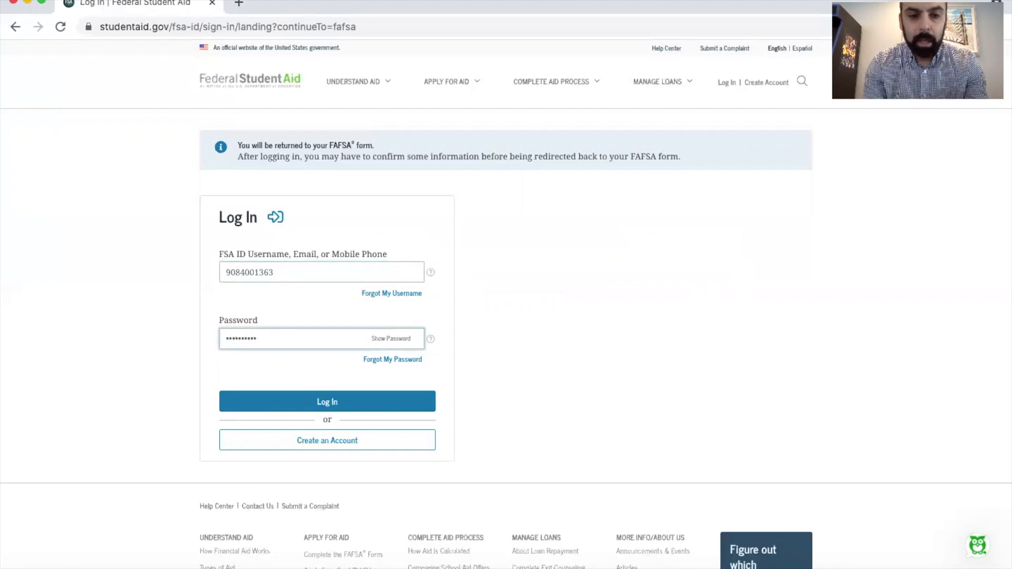
{"action": "left_click", "coordinate": [324, 403]}
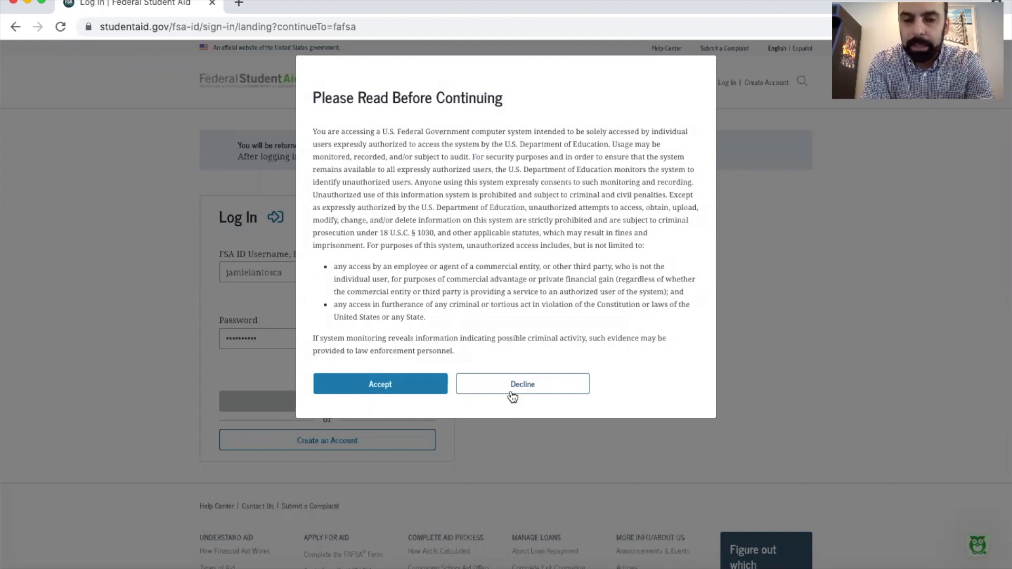
{"action": "left_click", "coordinate": [374, 382]}
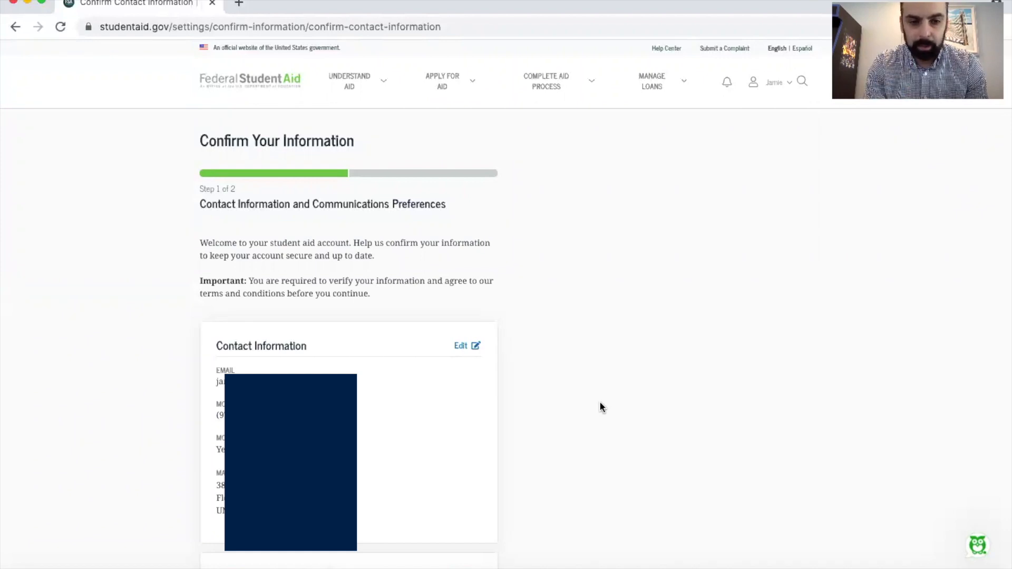
Agree to Federal Student Aid's Terms and Conditions and confirm the contact information and its verification
{"action": "scroll", "coordinate": [600, 403], "scroll_direction": "down", "scroll_amount": 7}
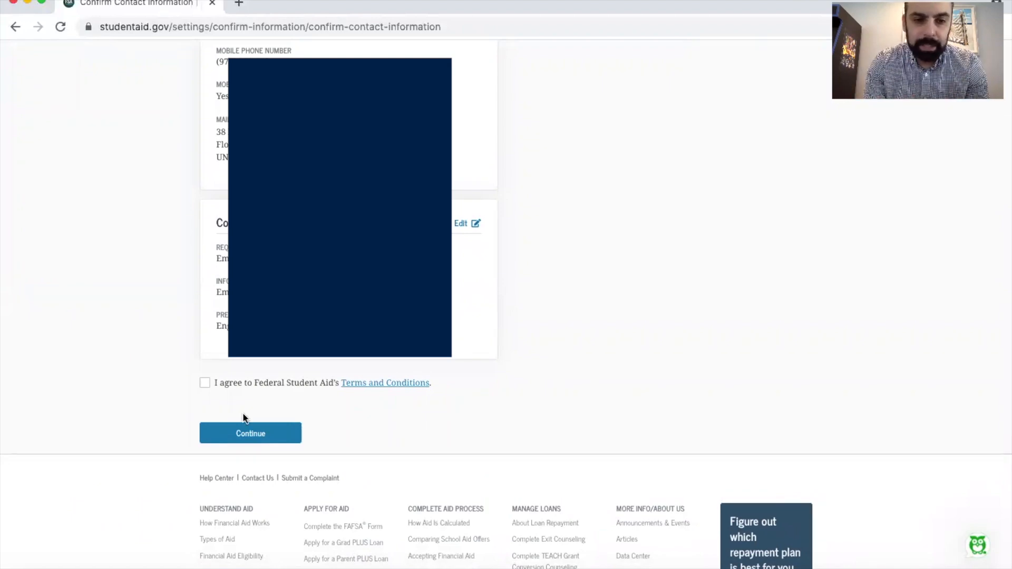
{"action": "left_click", "coordinate": [205, 383]}
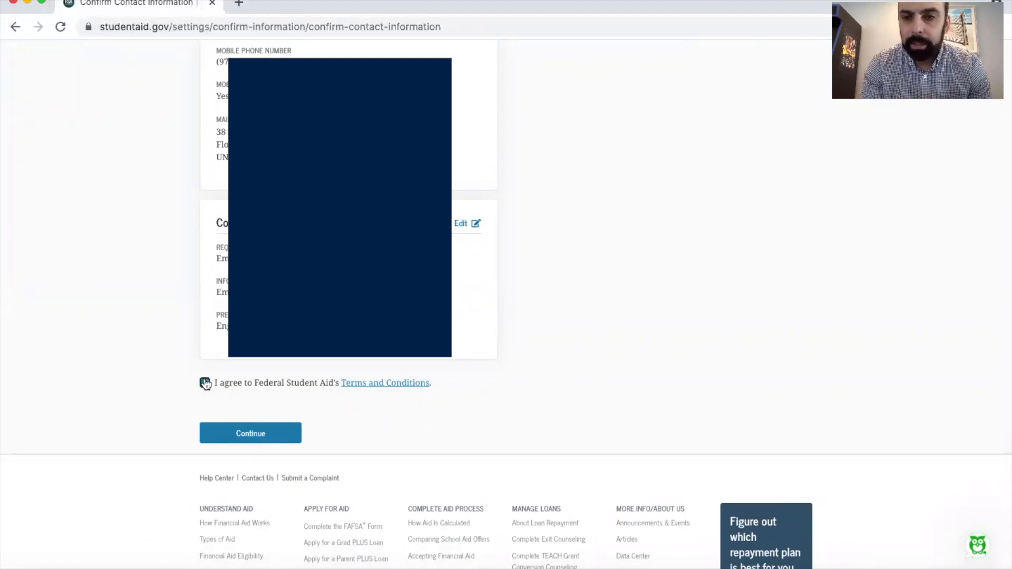
{"action": "left_click", "coordinate": [248, 433]}
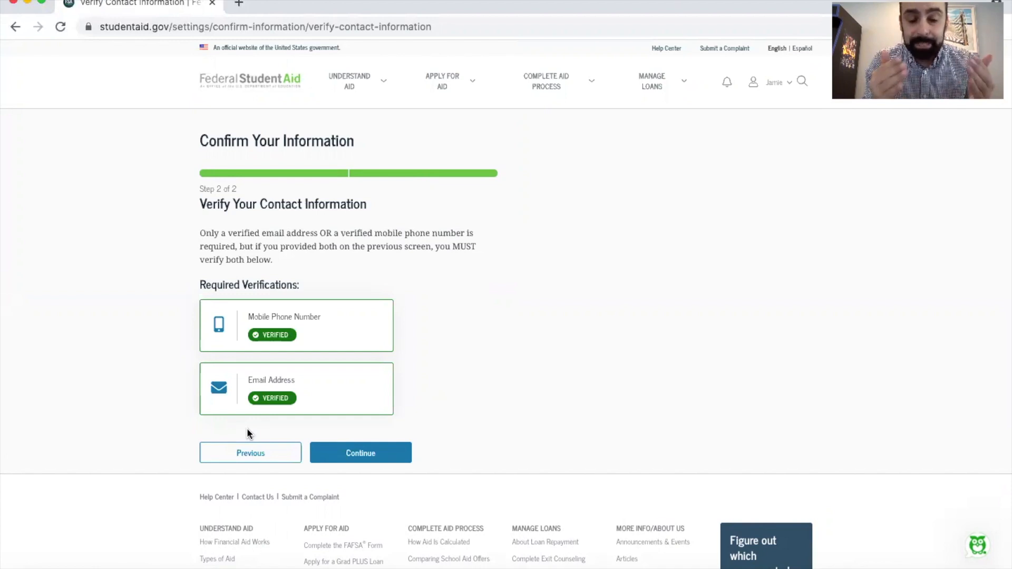
{"action": "left_click", "coordinate": [350, 454]}
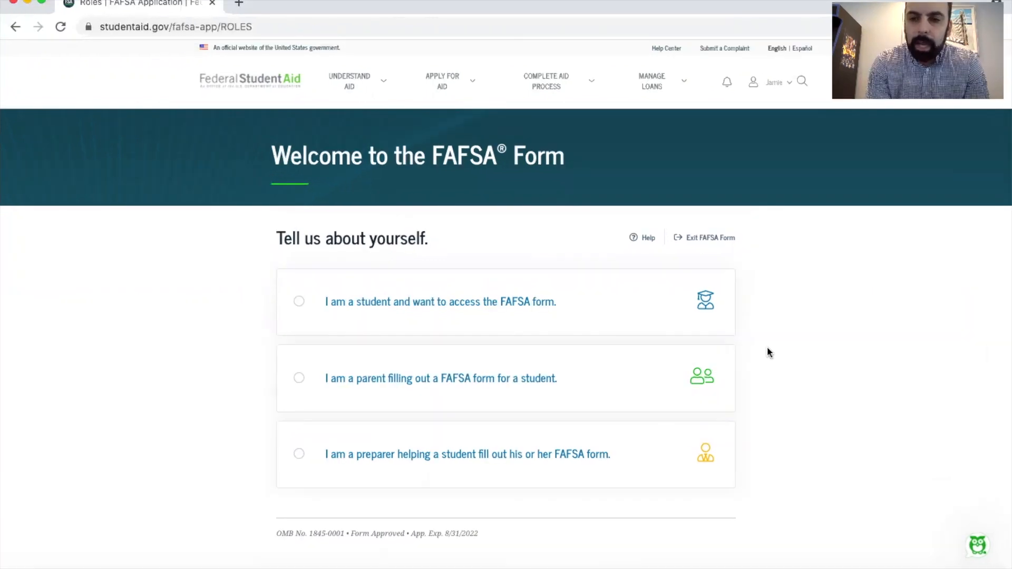
Access the FAFSA form as a student and start the 2022–23 application
{"action": "left_click", "coordinate": [459, 305]}
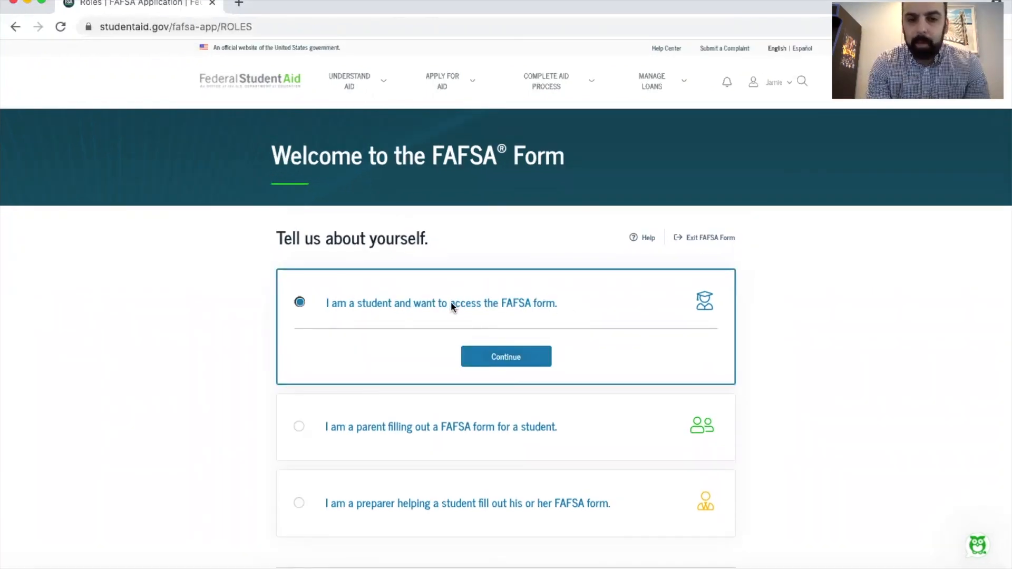
{"action": "left_click", "coordinate": [502, 358]}
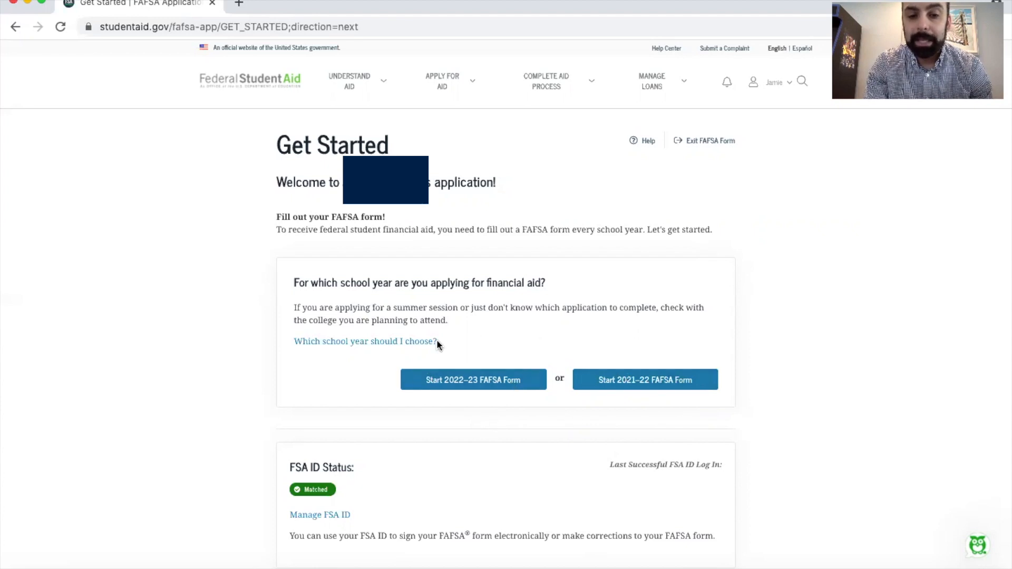
{"action": "left_click", "coordinate": [453, 382]}
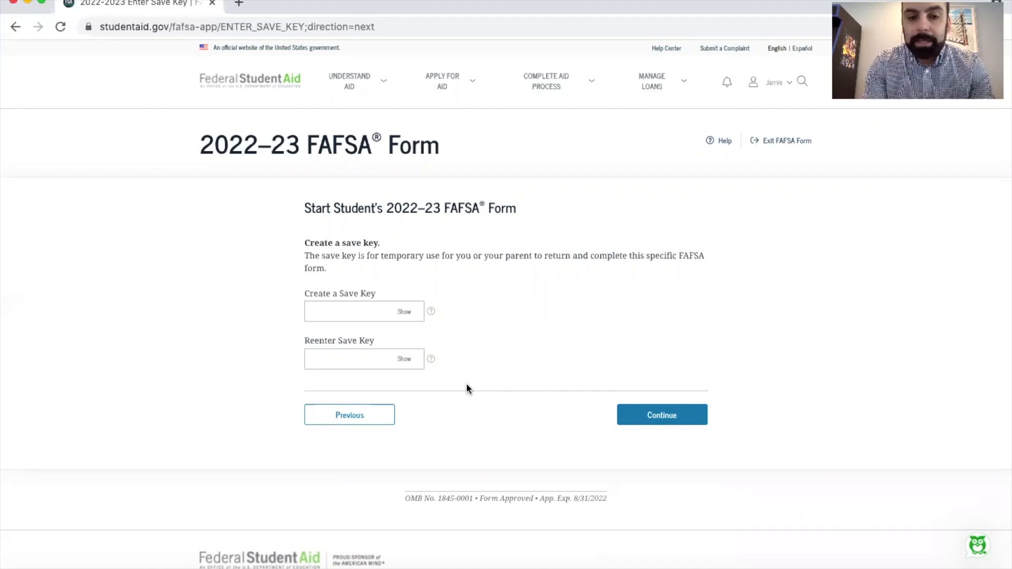
Create the application's save key with its characters shown, reenter it to match, and continue
{"action": "left_click", "coordinate": [404, 312]}
{"action": "left_click", "coordinate": [404, 359]}
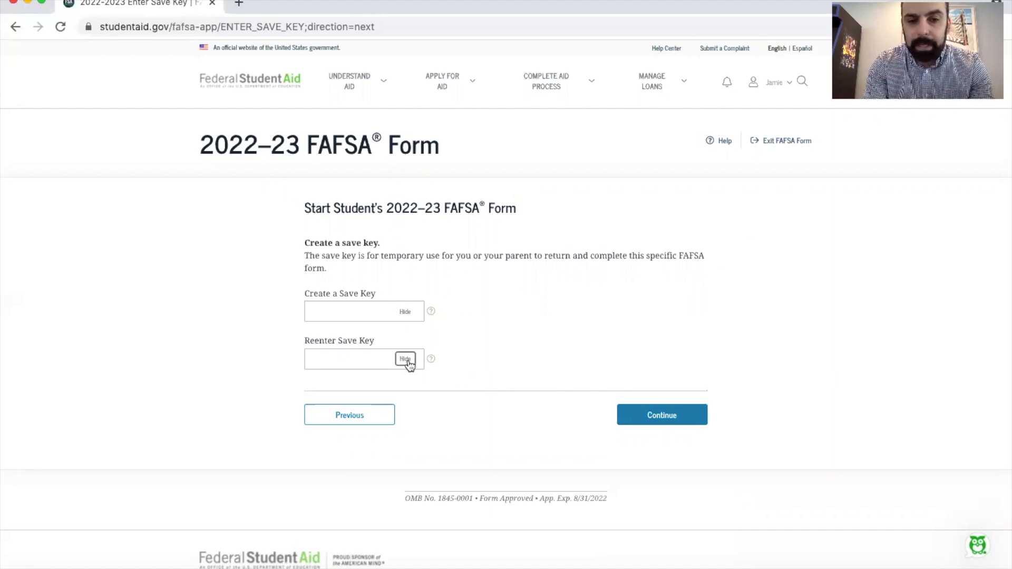
{"action": "left_click", "coordinate": [343, 311]}
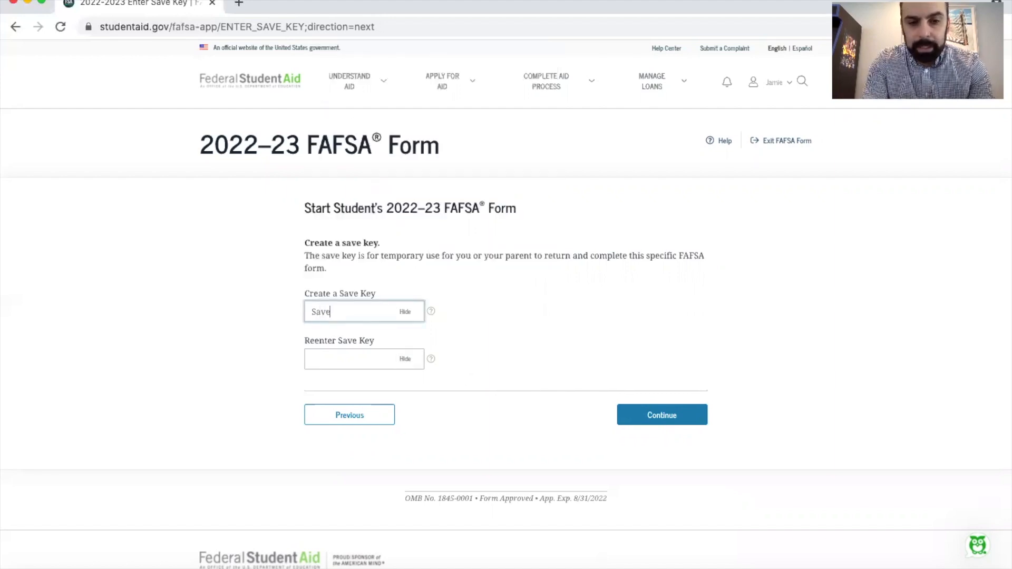
{"action": "left_click", "coordinate": [345, 358]}
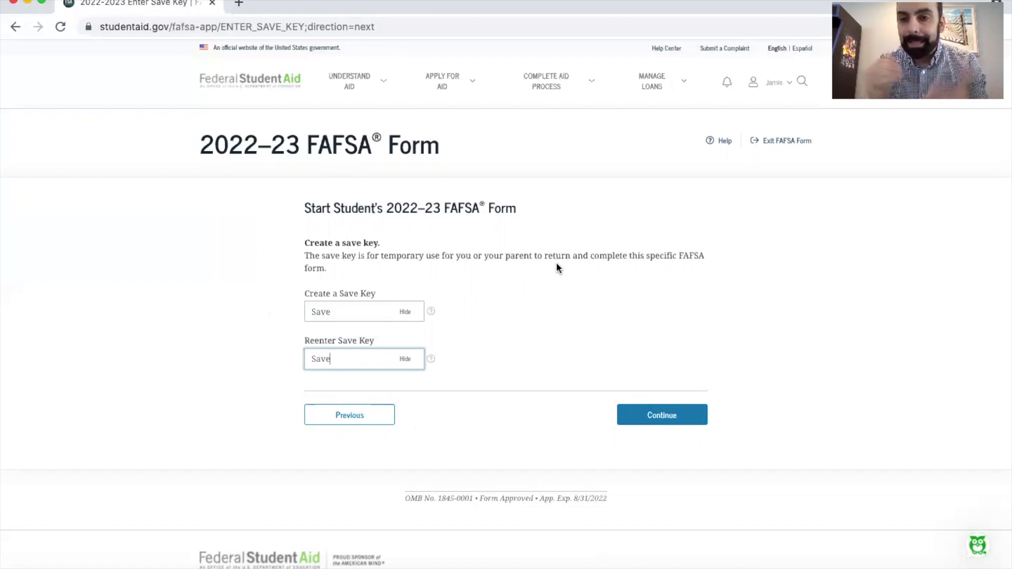
{"action": "left_click", "coordinate": [666, 416]}
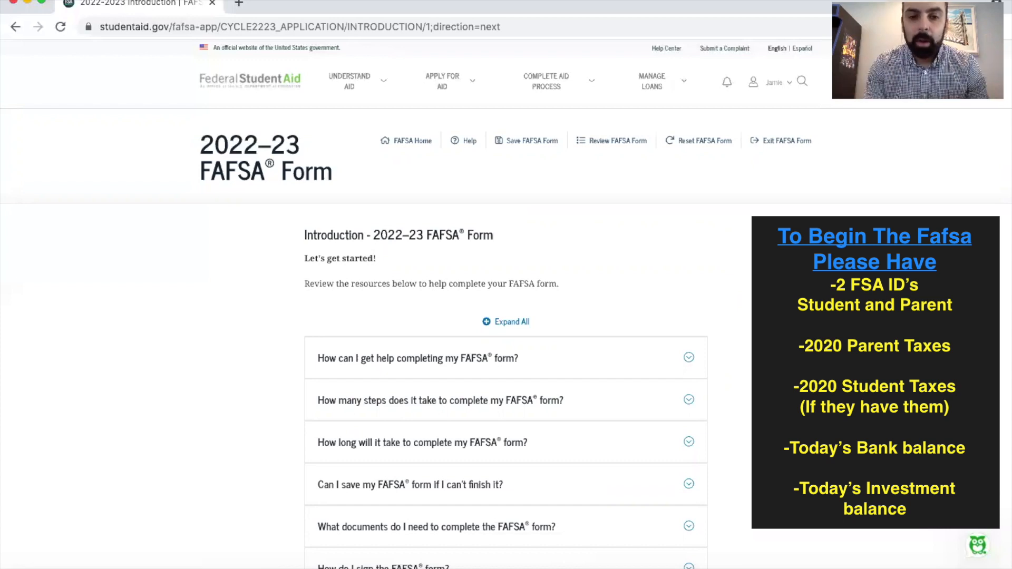
Look over the introduction's help topics and continue to the student demographics section
{"action": "scroll", "coordinate": [592, 244], "scroll_direction": "down", "scroll_amount": 5}
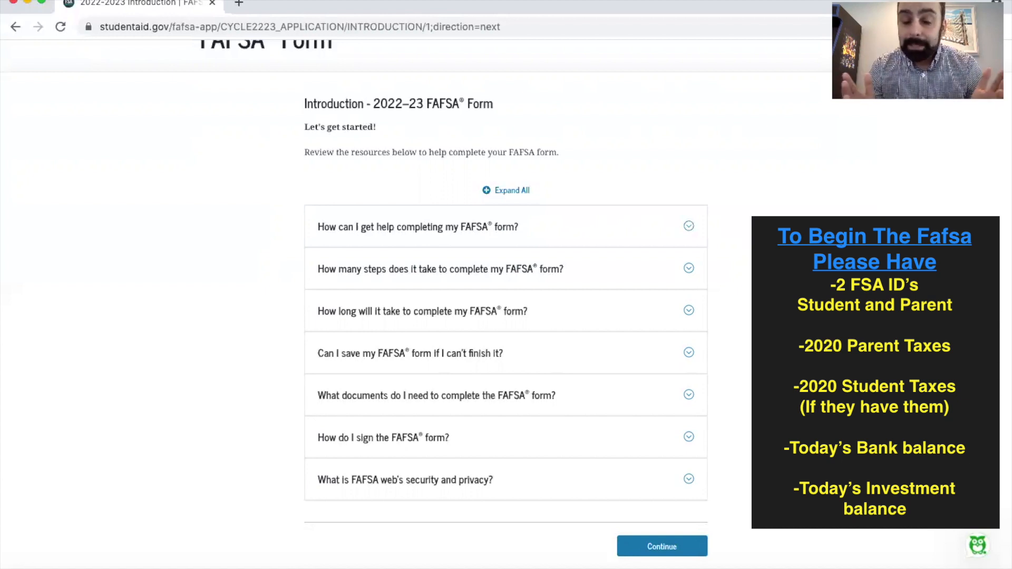
{"action": "scroll", "coordinate": [749, 416], "scroll_direction": "down", "scroll_amount": 1}
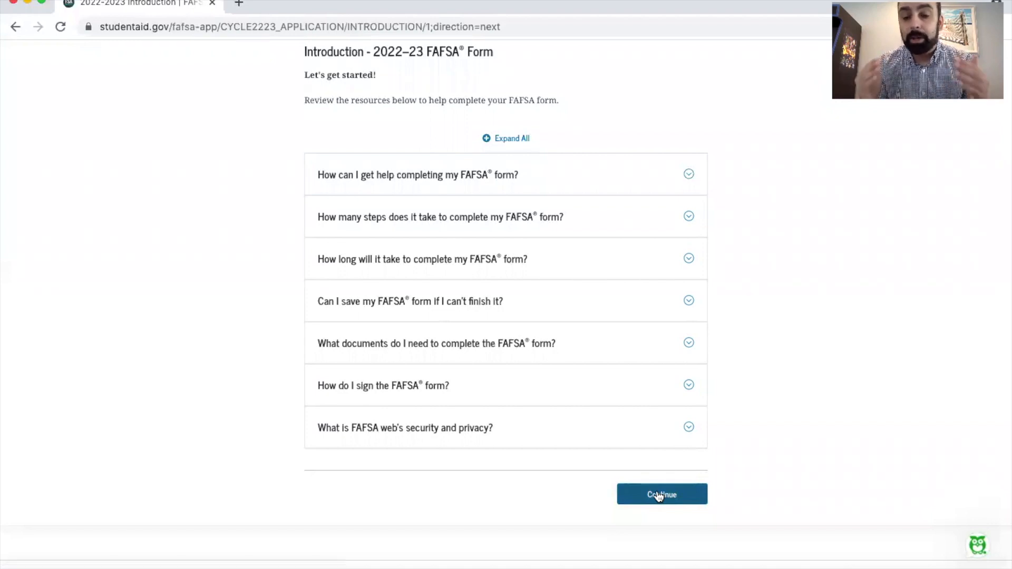
{"action": "left_click", "coordinate": [658, 496]}
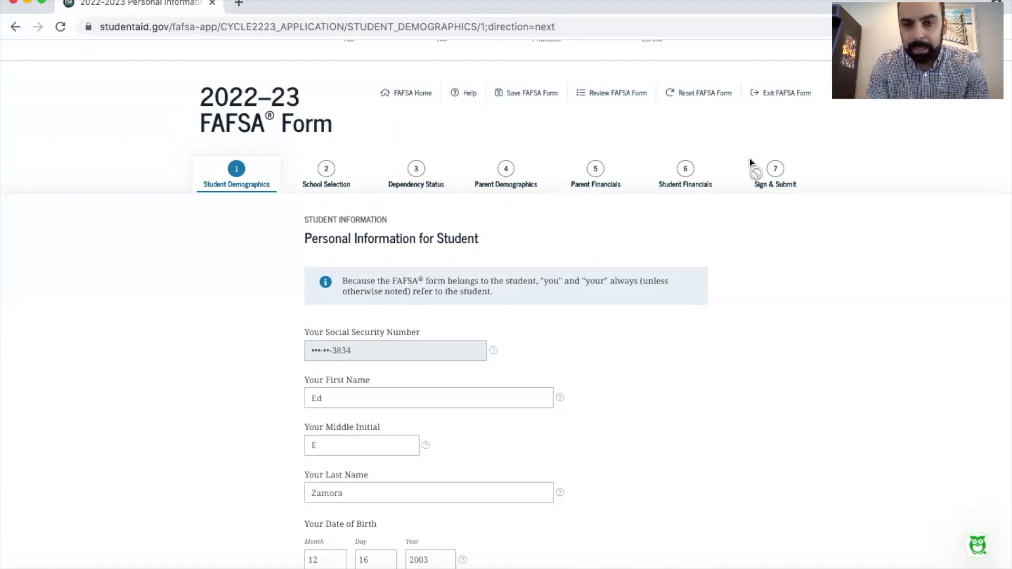
Proceed through the student's personal information, email and phone, and mailing address pages with the details filled in
{"action": "scroll", "coordinate": [643, 287], "scroll_direction": "down", "scroll_amount": 2}
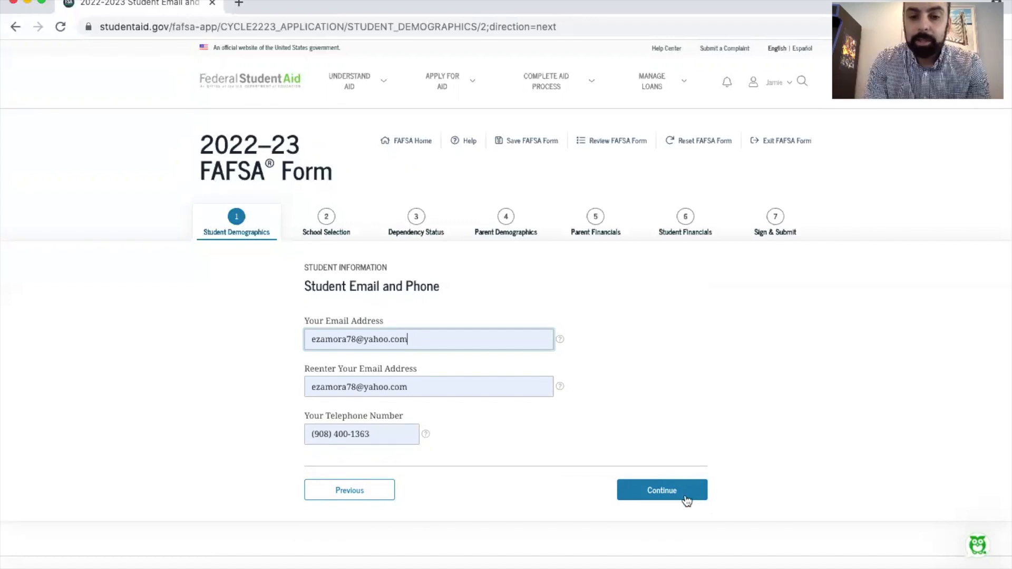
{"action": "left_click", "coordinate": [667, 494]}
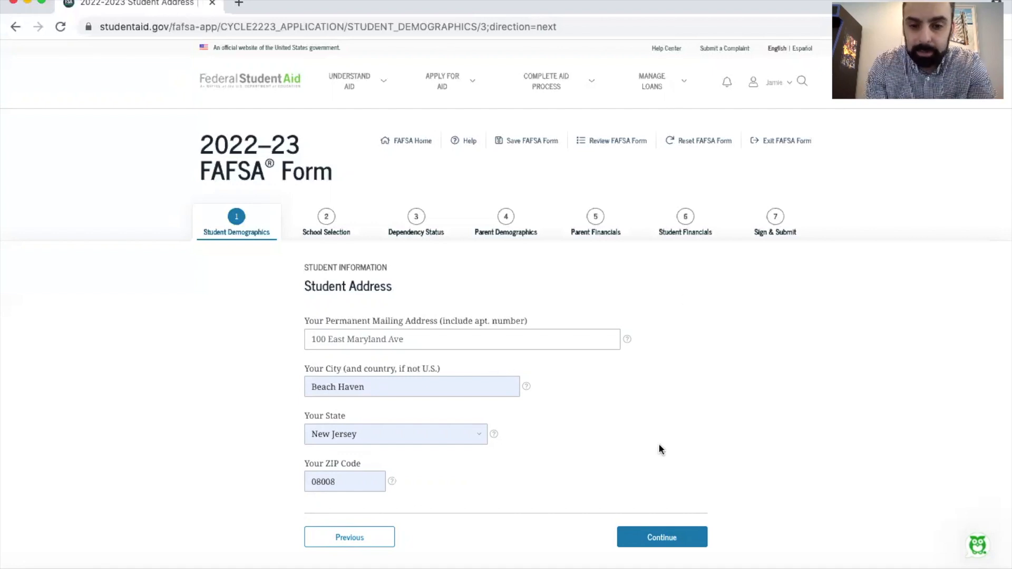
{"action": "left_click", "coordinate": [659, 537]}
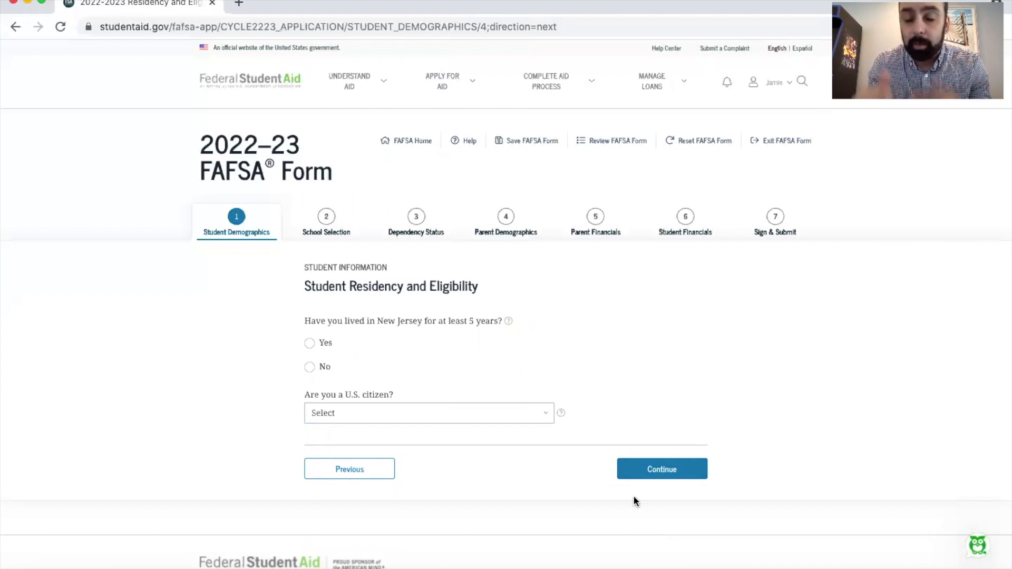
Answer No to living in New Jersey for at least 5 years and No to legal residency before January 1, 2017
{"action": "left_click", "coordinate": [310, 367]}
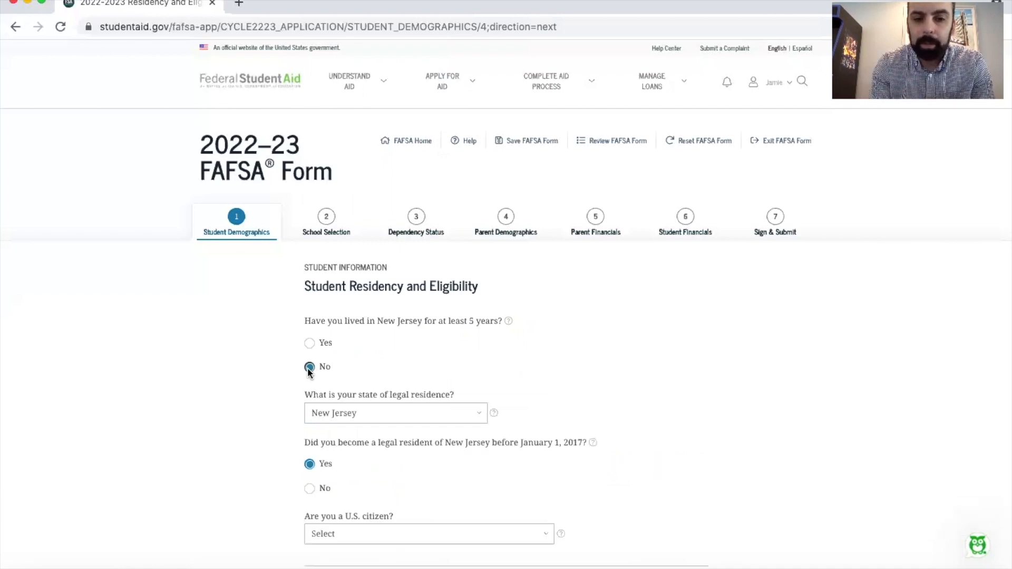
{"action": "scroll", "coordinate": [393, 360], "scroll_direction": "down", "scroll_amount": 2}
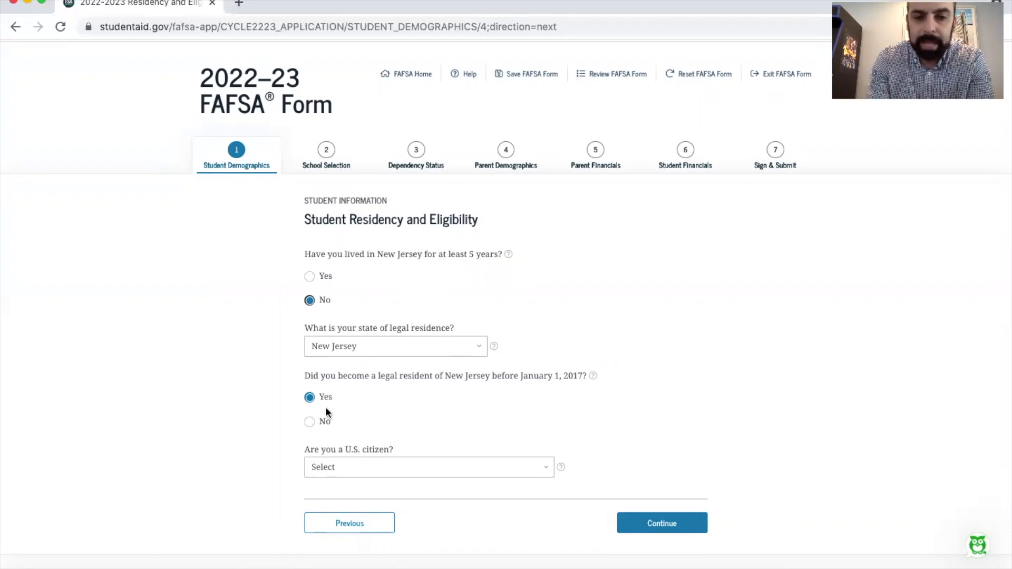
{"action": "left_click", "coordinate": [310, 422]}
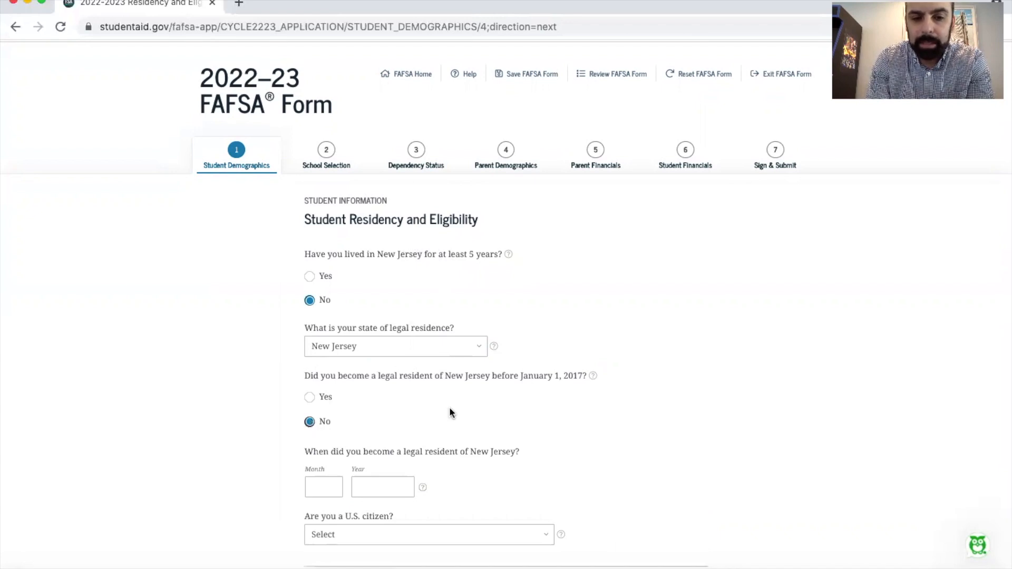
{"action": "scroll", "coordinate": [449, 407], "scroll_direction": "down", "scroll_amount": 3}
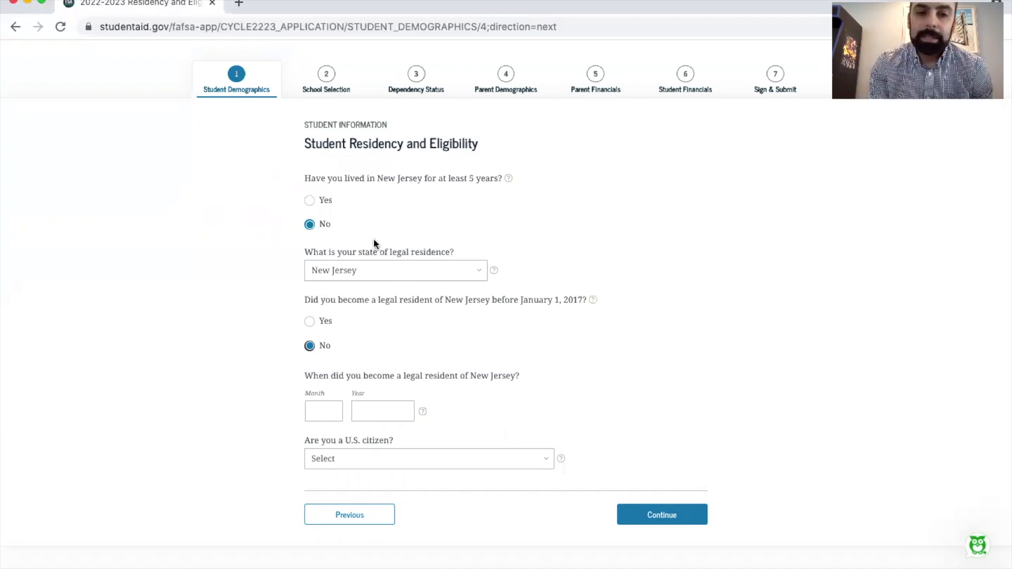
Answer Yes to having lived in New Jersey for at least 5 years
{"action": "left_click", "coordinate": [310, 199]}
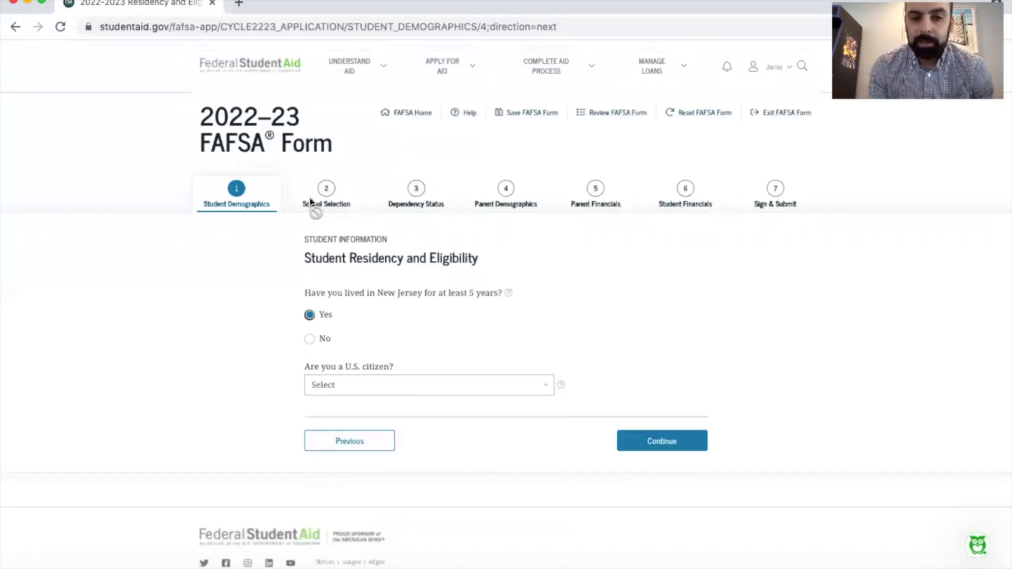
Set the student's citizenship answer to "No, but I am an eligible noncitizen."
{"action": "left_click", "coordinate": [478, 384]}
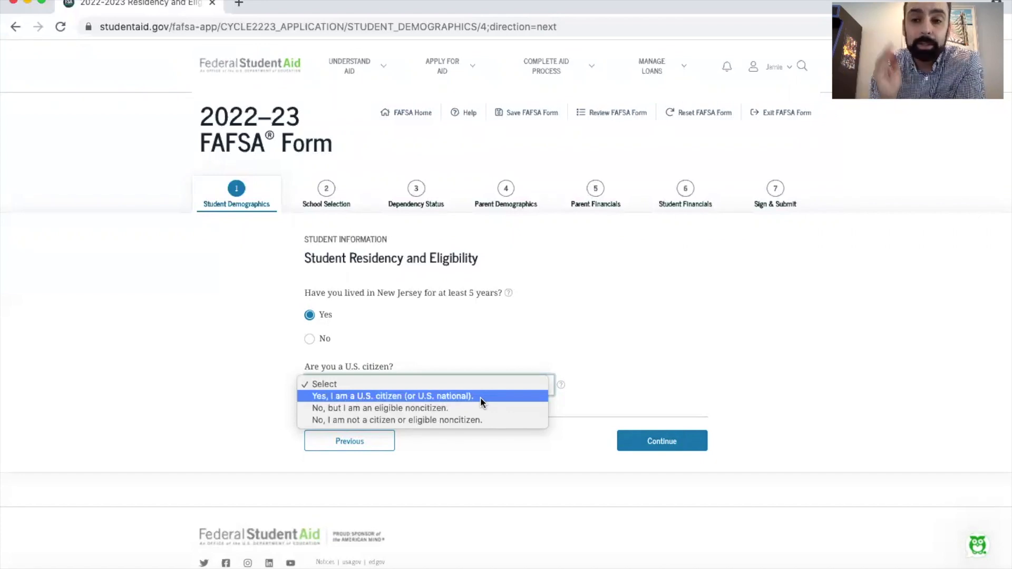
{"action": "left_click", "coordinate": [481, 408]}
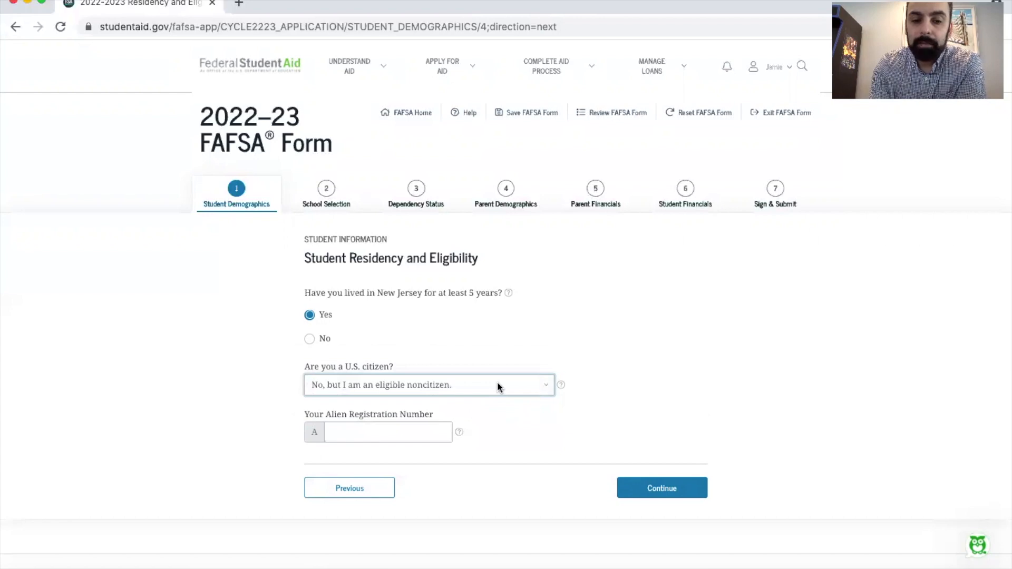
{"action": "left_click", "coordinate": [493, 382]}
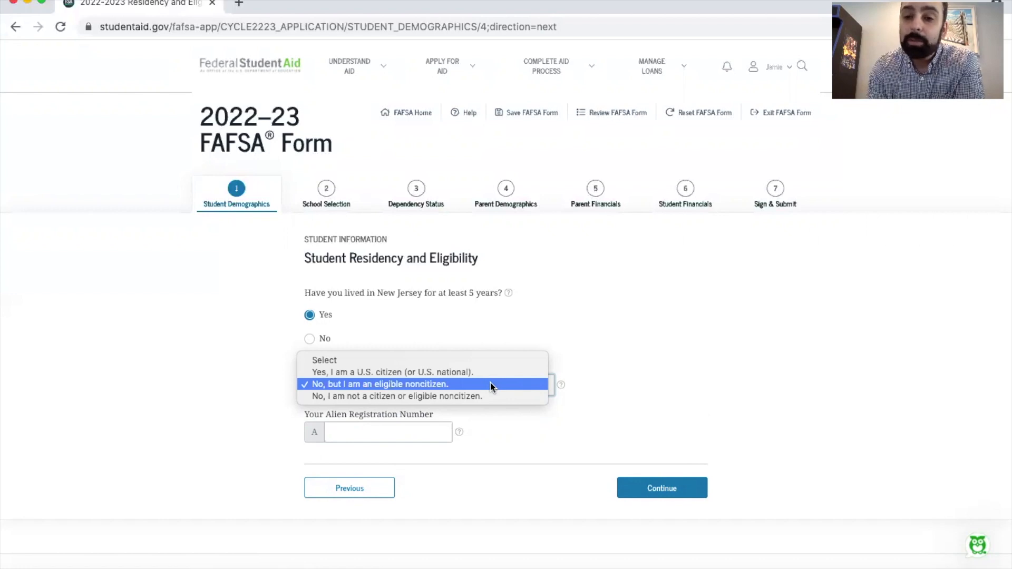
{"action": "left_click", "coordinate": [490, 384]}
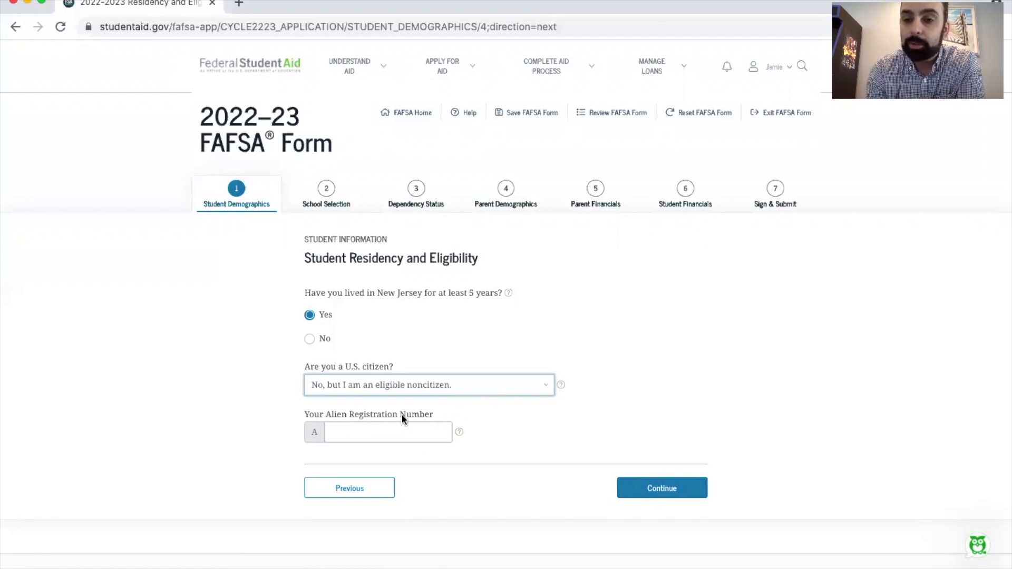
Set the student's citizenship answer to "Yes, I am a U.S. citizen (or U.S. national)."
{"action": "left_click", "coordinate": [454, 384]}
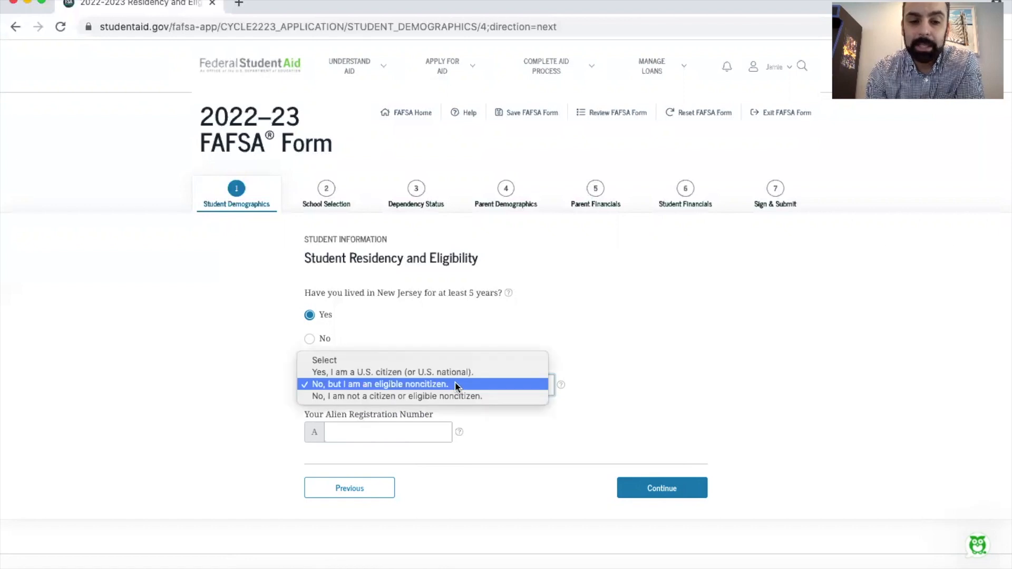
{"action": "left_click", "coordinate": [444, 373]}
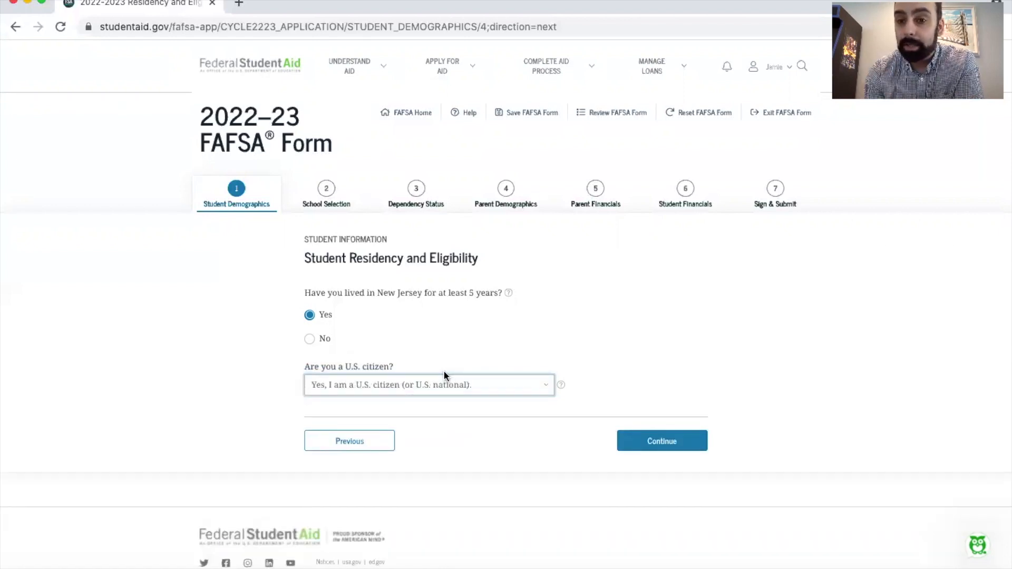
Submit the residency and eligibility answers and set the high school completion status to "High school diploma"
{"action": "left_click", "coordinate": [654, 445]}
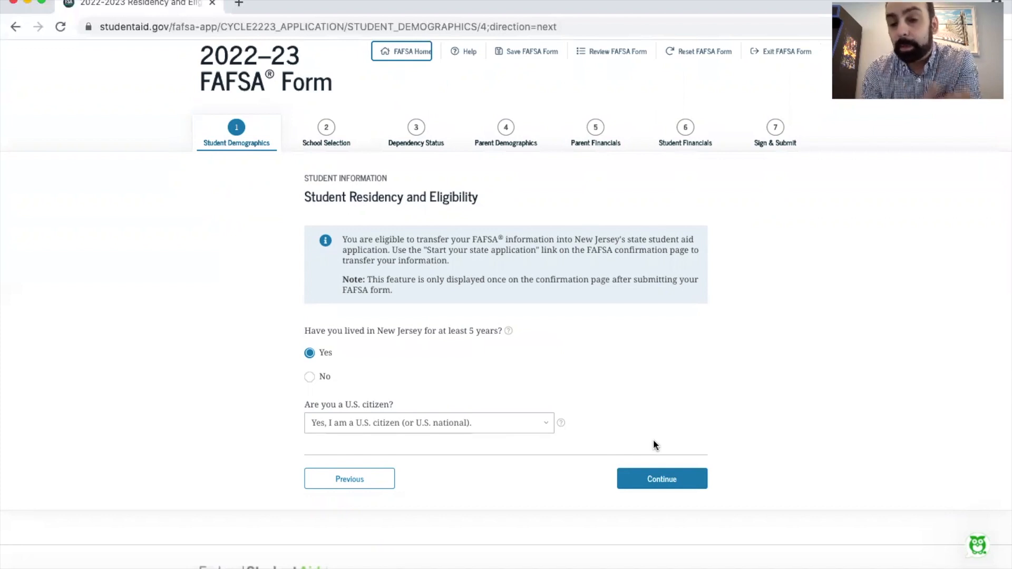
{"action": "left_click", "coordinate": [659, 480]}
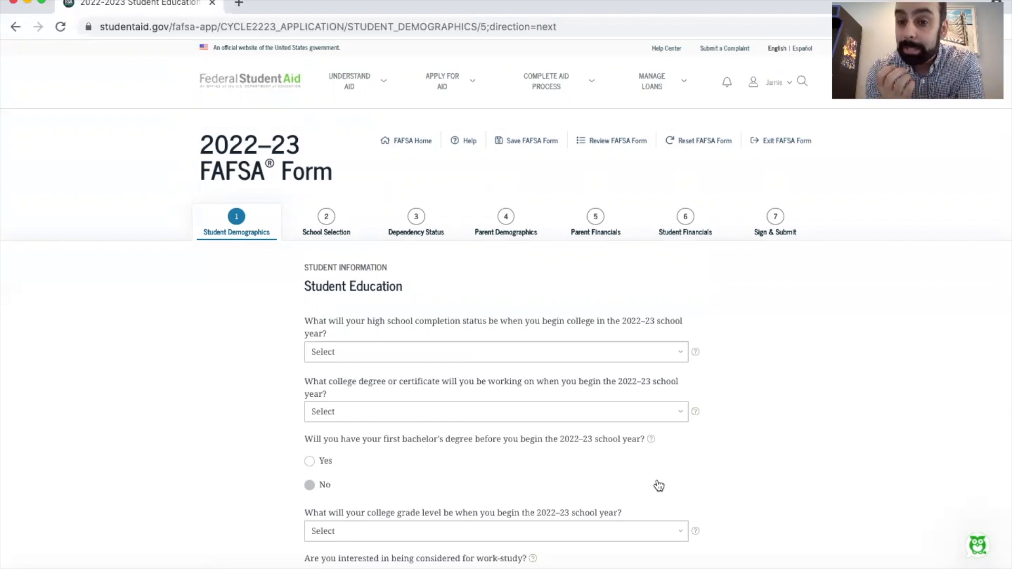
{"action": "scroll", "coordinate": [494, 286], "scroll_direction": "down", "scroll_amount": 3}
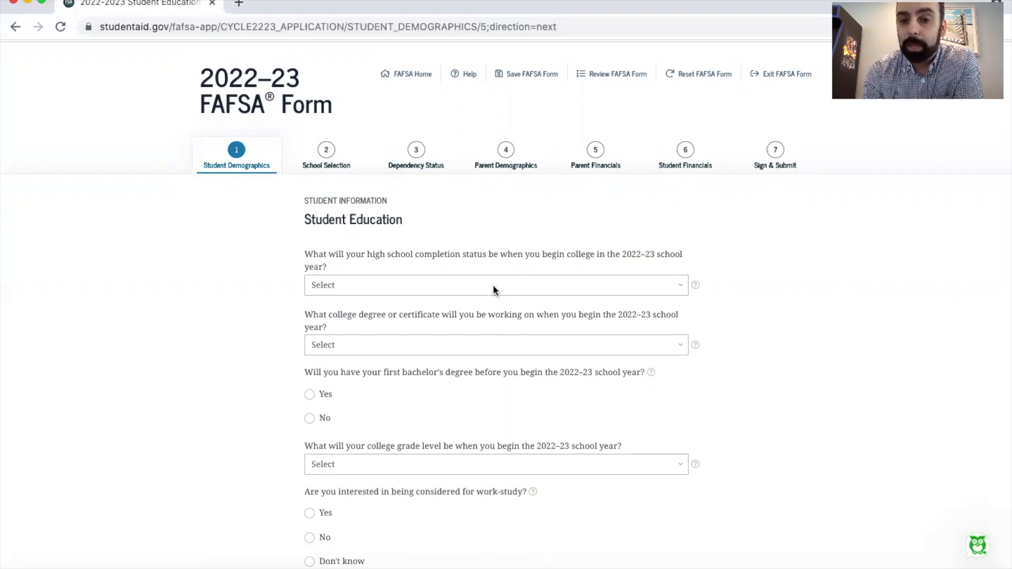
{"action": "left_click", "coordinate": [493, 284]}
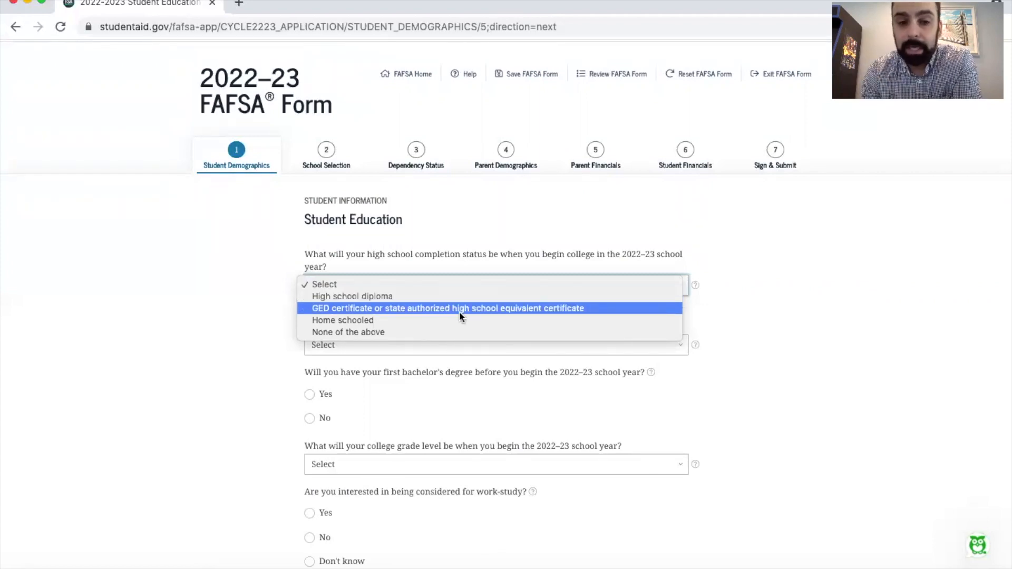
{"action": "left_click", "coordinate": [433, 297]}
{"action": "scroll", "coordinate": [432, 297], "scroll_direction": "down", "scroll_amount": 1}
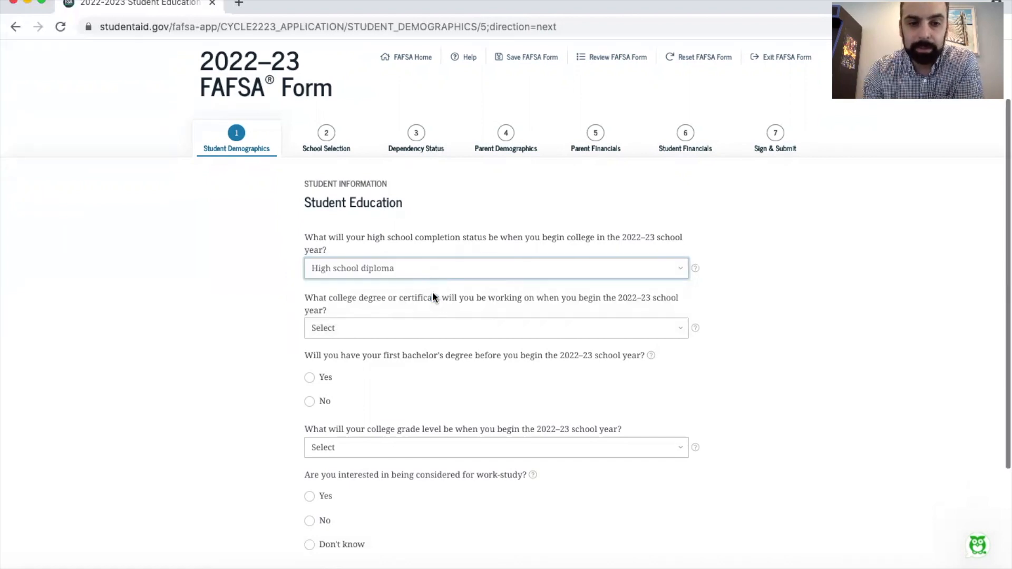
Set the degree the student will be working on in 2022–23 to "1st bachelor's degree"
{"action": "left_click", "coordinate": [465, 316]}
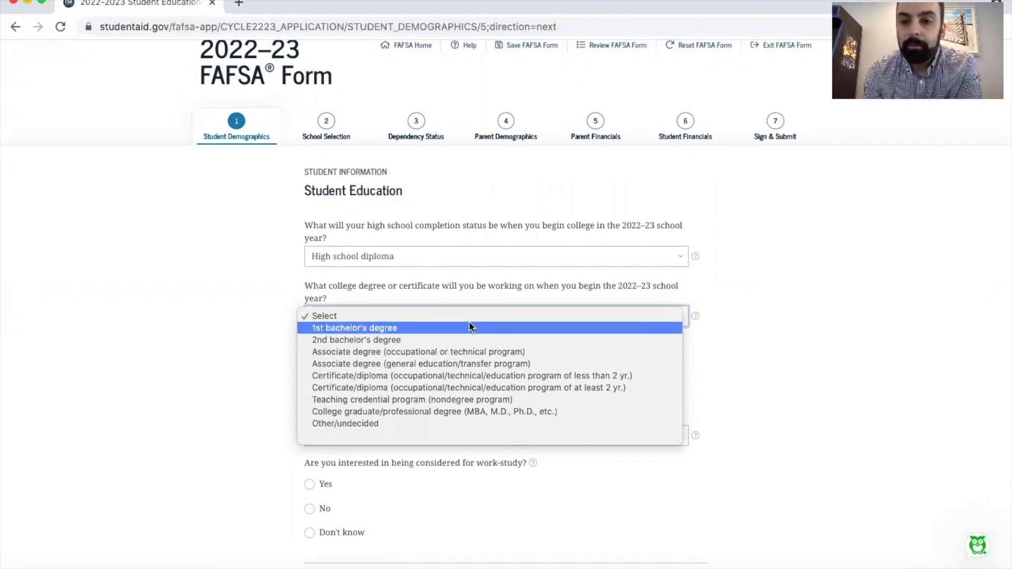
{"action": "left_click", "coordinate": [470, 327]}
{"action": "scroll", "coordinate": [486, 374], "scroll_direction": "down", "scroll_amount": 2}
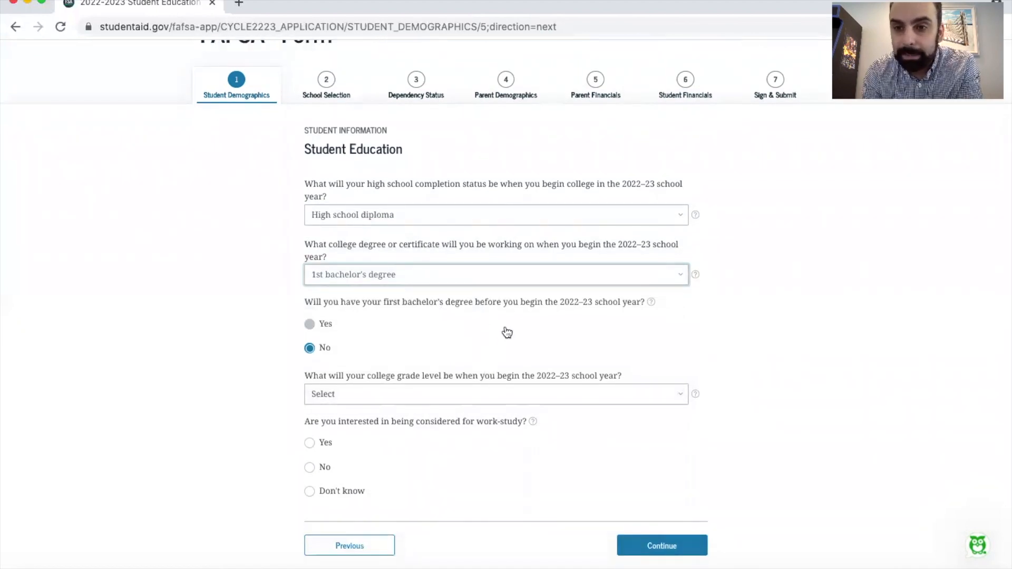
{"action": "scroll", "coordinate": [508, 332], "scroll_direction": "down", "scroll_amount": 3}
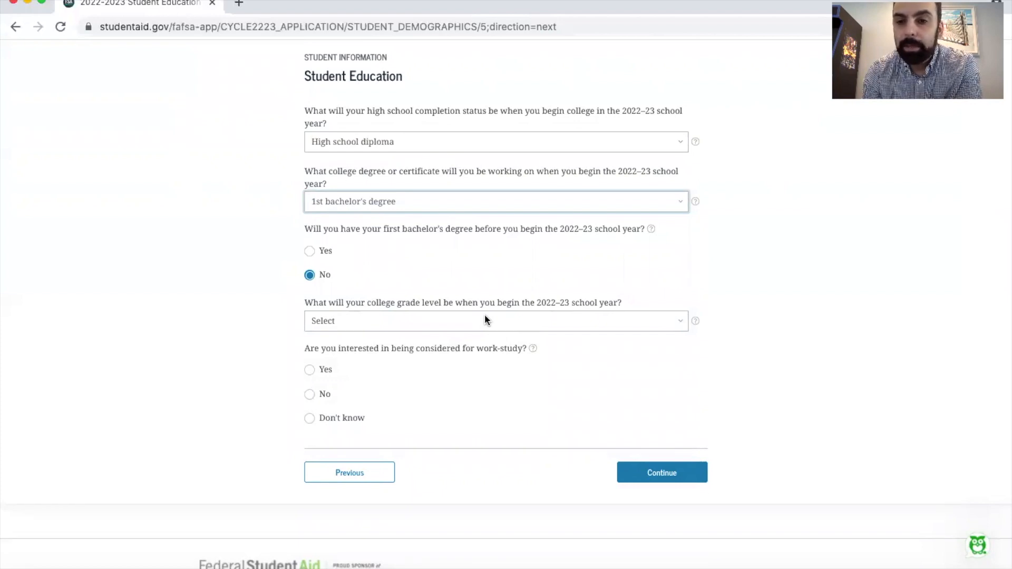
Set the college grade level to "Never attended college/1st yr.", answer Yes to work-study interest, and submit the education page
{"action": "left_click", "coordinate": [485, 319]}
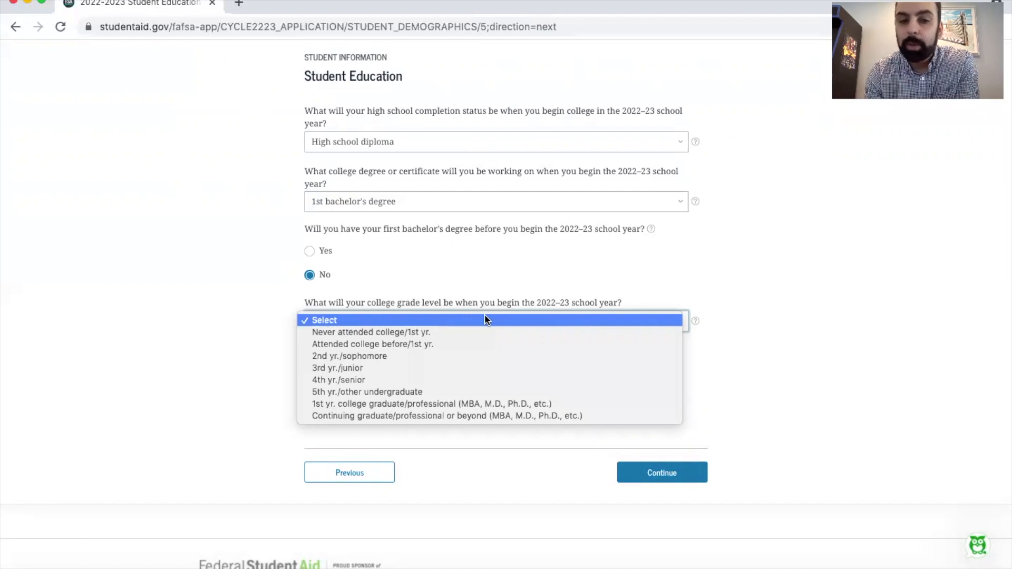
{"action": "left_click", "coordinate": [404, 333]}
{"action": "scroll", "coordinate": [429, 335], "scroll_direction": "down", "scroll_amount": 1}
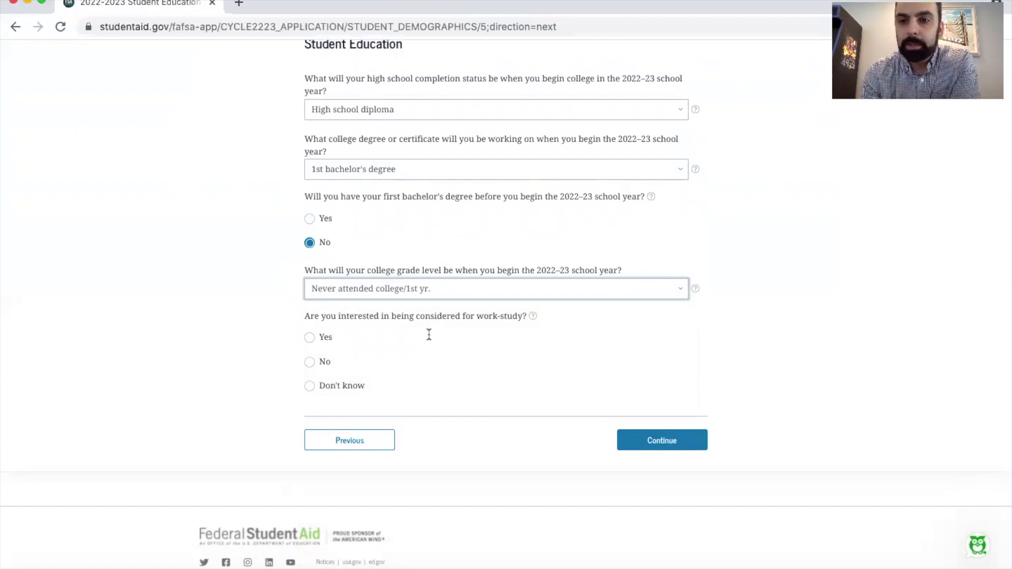
{"action": "left_click", "coordinate": [310, 337]}
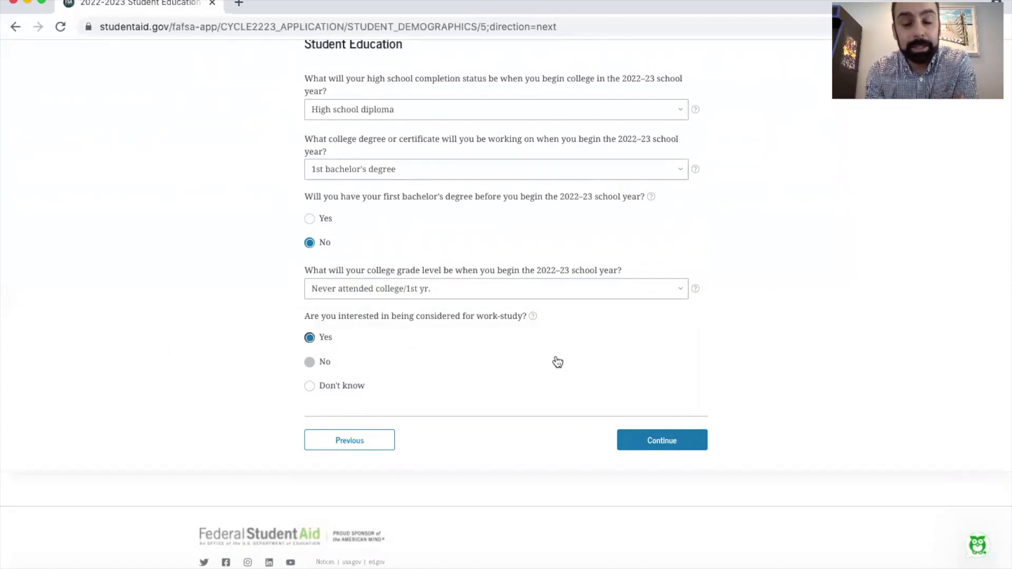
{"action": "left_click", "coordinate": [654, 439]}
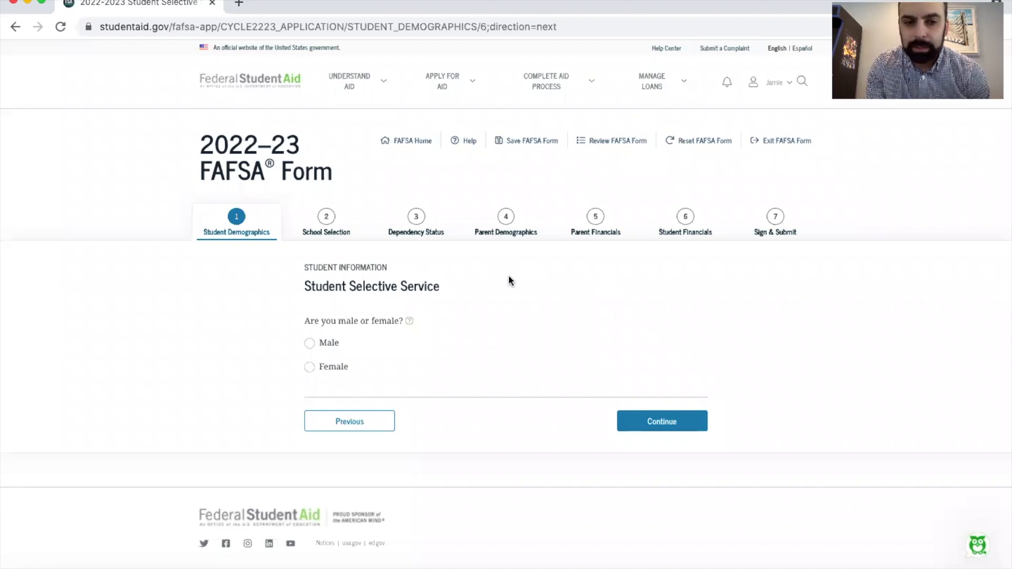
Complete the Selective Service page with Male, No for already being registered, and Yes for requesting registration
{"action": "left_click", "coordinate": [309, 368]}
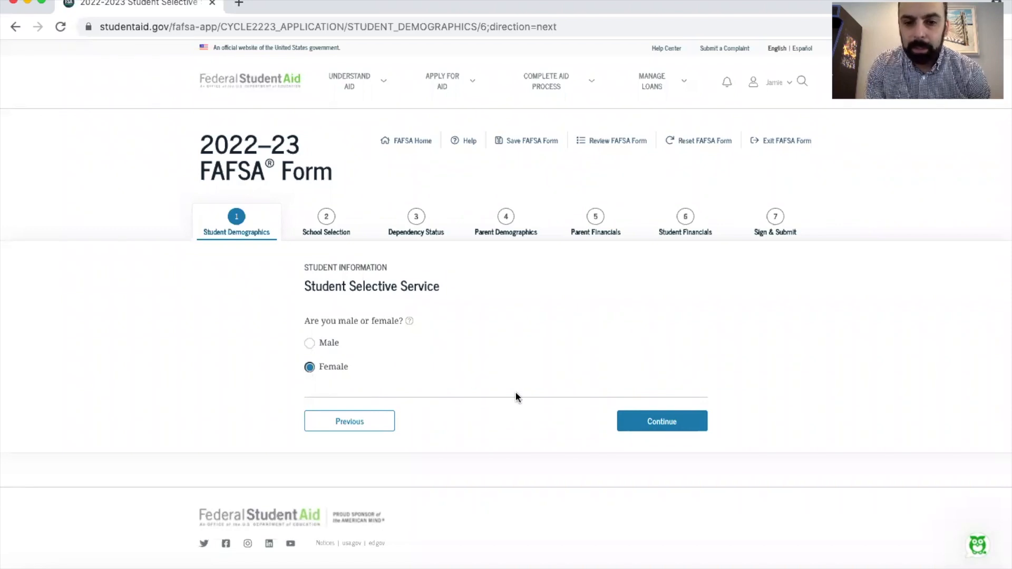
{"action": "left_click", "coordinate": [310, 344]}
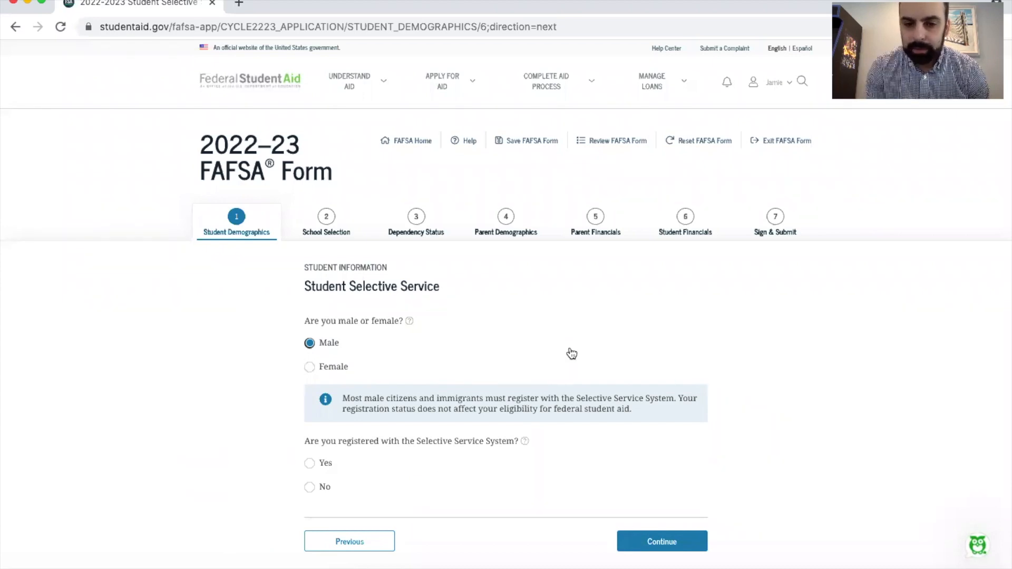
{"action": "scroll", "coordinate": [561, 339], "scroll_direction": "down", "scroll_amount": 1}
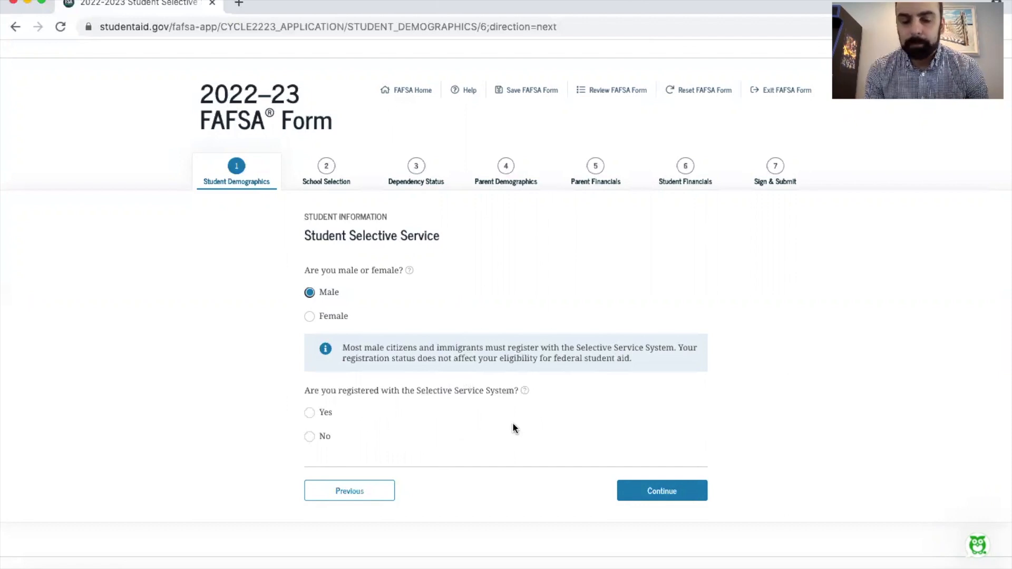
{"action": "left_click", "coordinate": [310, 437]}
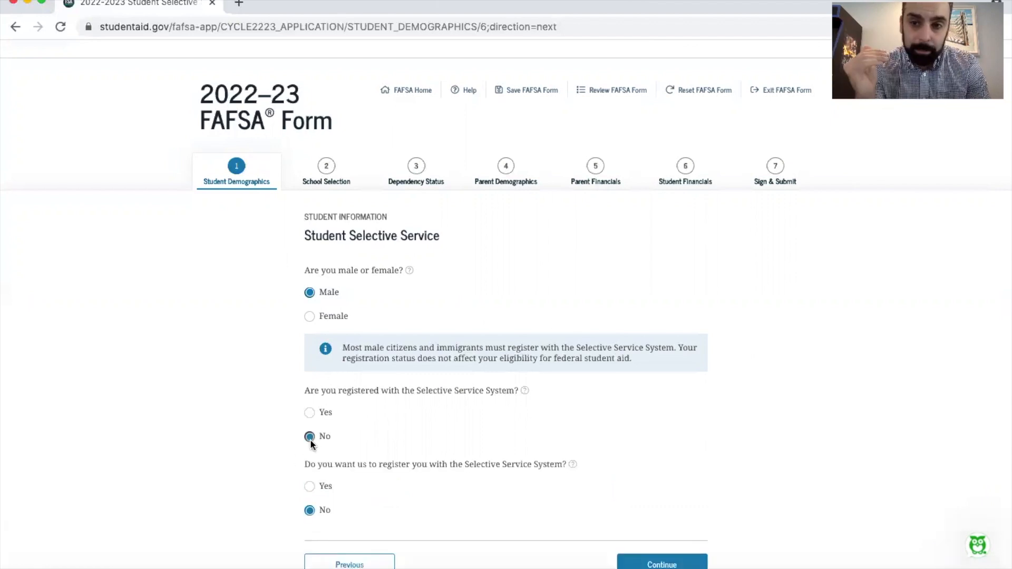
{"action": "scroll", "coordinate": [310, 438], "scroll_direction": "down", "scroll_amount": 2}
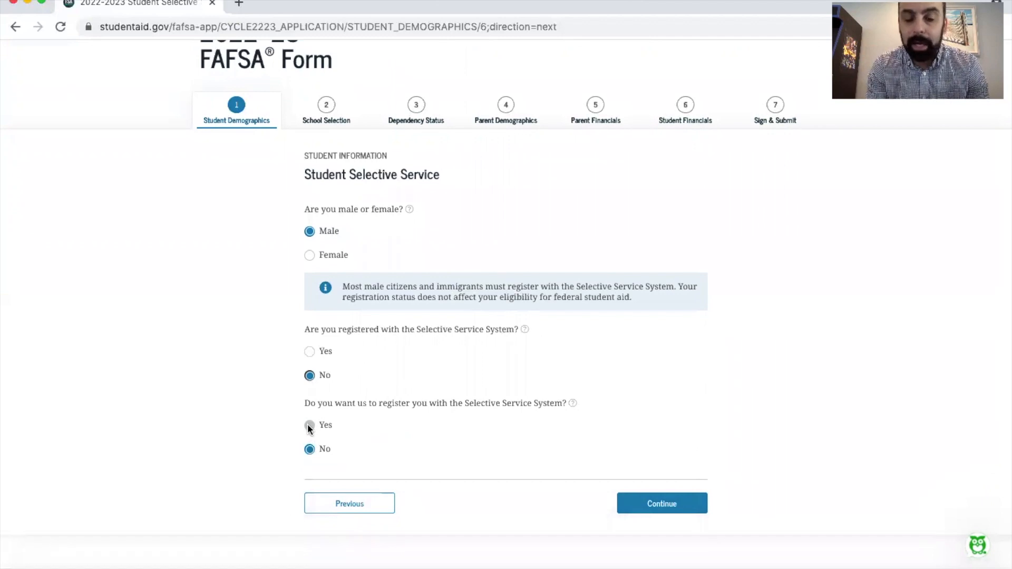
{"action": "left_click", "coordinate": [310, 427]}
{"action": "left_click", "coordinate": [669, 504]}
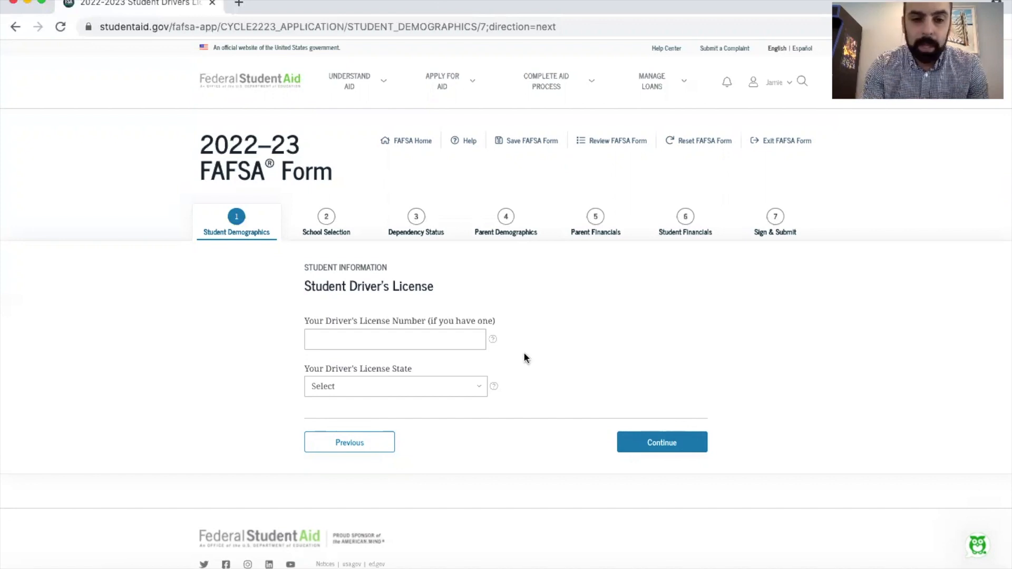
Skip the driver's license page without entering details and answer No to the foster care question
{"action": "left_click", "coordinate": [660, 441]}
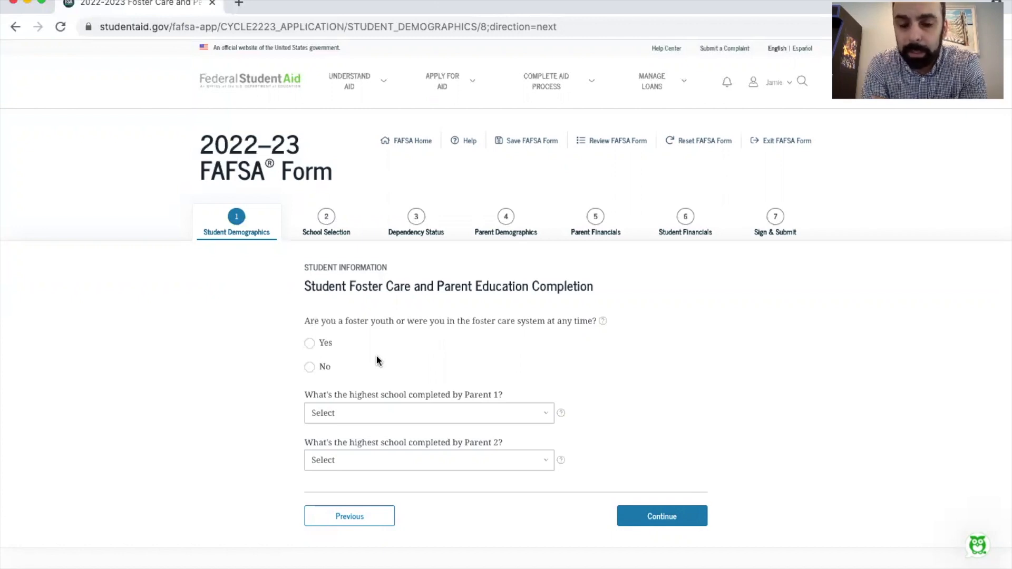
{"action": "left_click", "coordinate": [309, 344]}
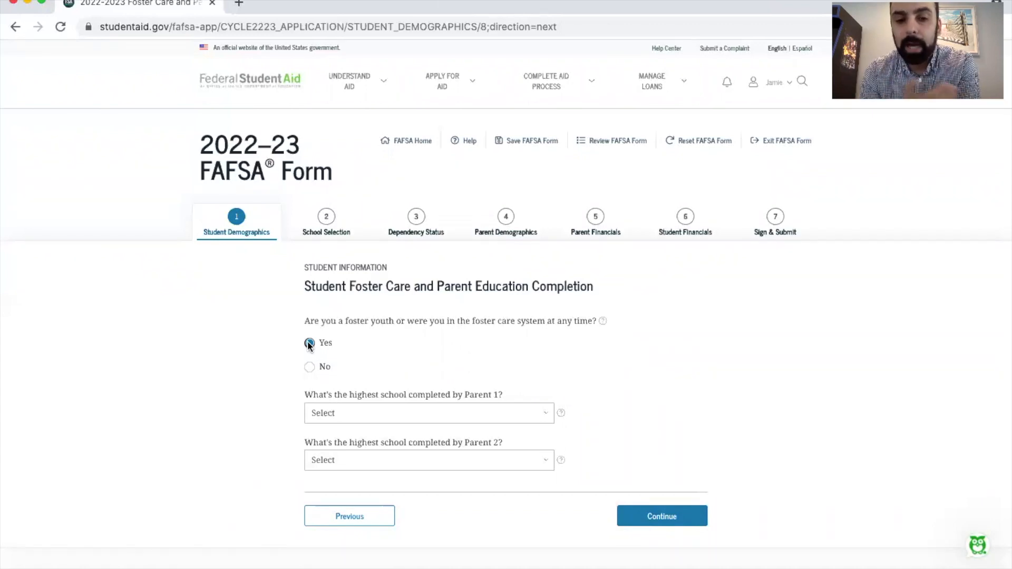
{"action": "left_click", "coordinate": [309, 344]}
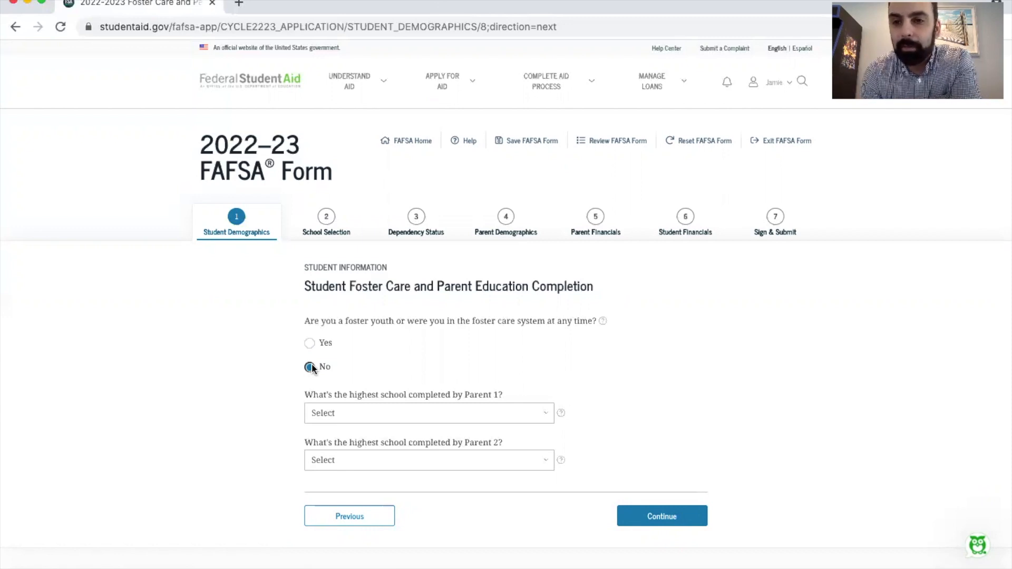
Check the Parent 1 education options, leave both parents' education answers unselected, and proceed to School Selection
{"action": "left_click", "coordinate": [401, 411]}
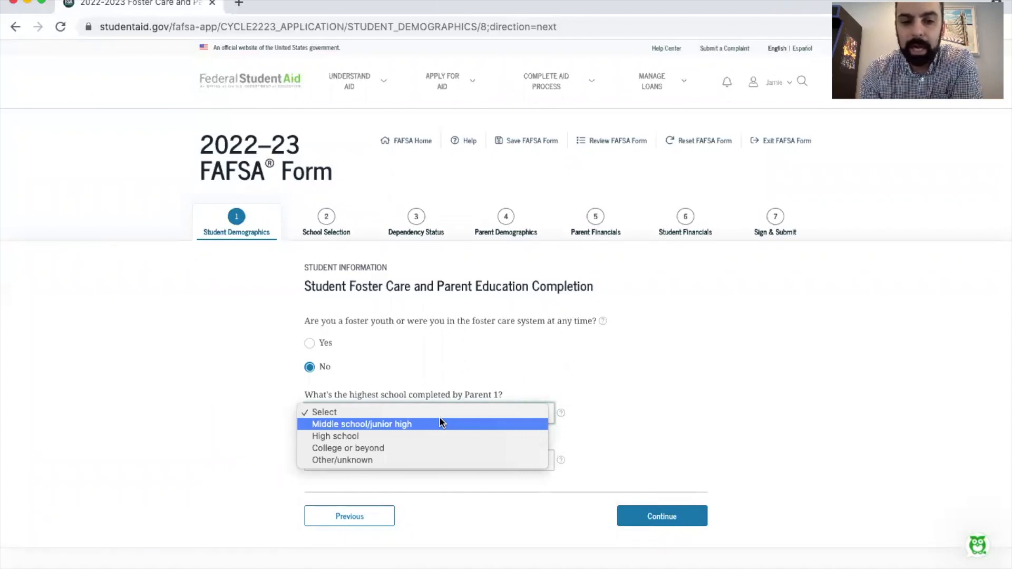
{"action": "left_click", "coordinate": [452, 448]}
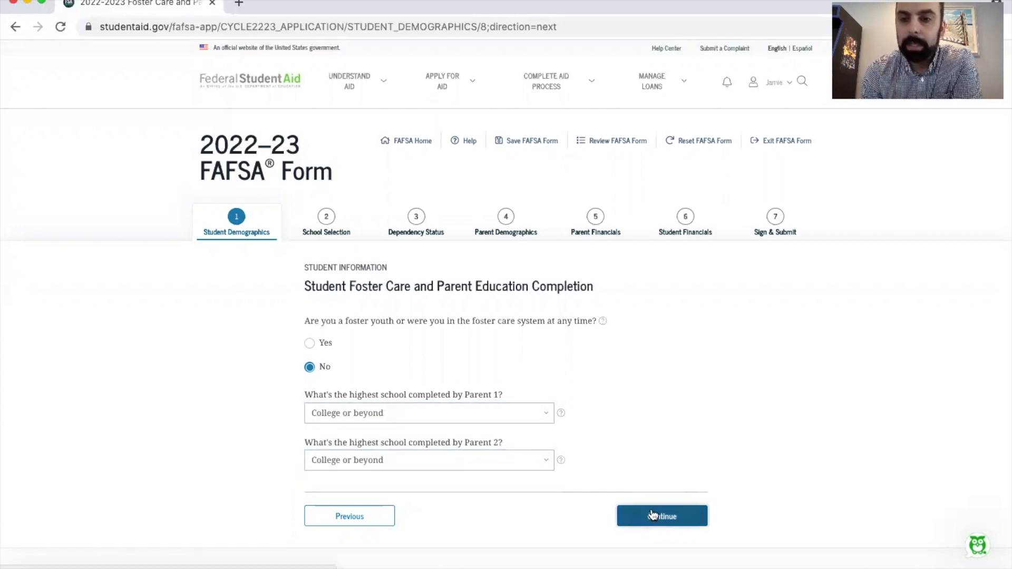
{"action": "left_click", "coordinate": [655, 516]}
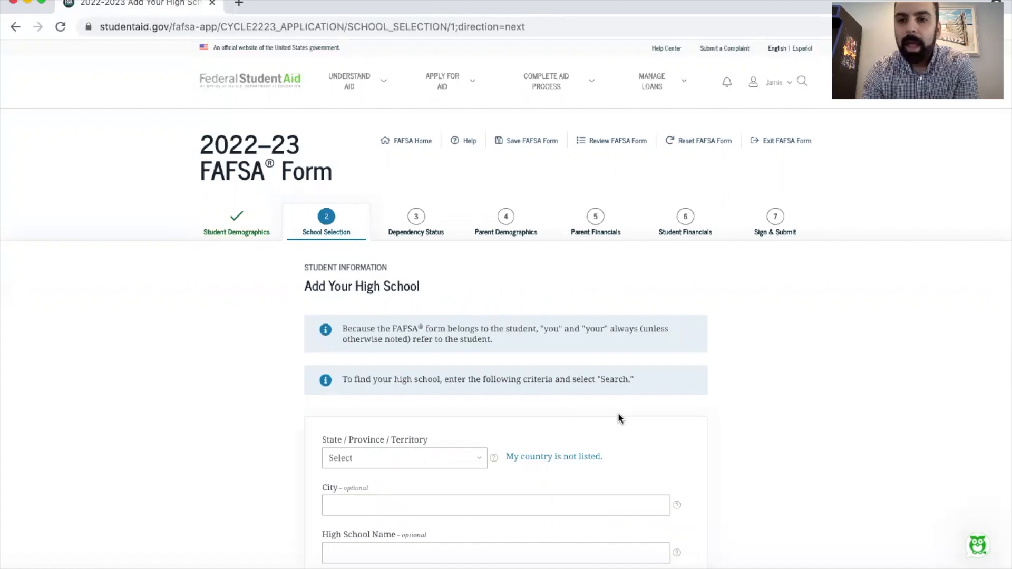
Search for the high school "Oratory Prep" in the state of New Jersey
{"action": "scroll", "coordinate": [621, 419], "scroll_direction": "down", "scroll_amount": 2}
{"action": "scroll", "coordinate": [620, 419], "scroll_direction": "down", "scroll_amount": 1}
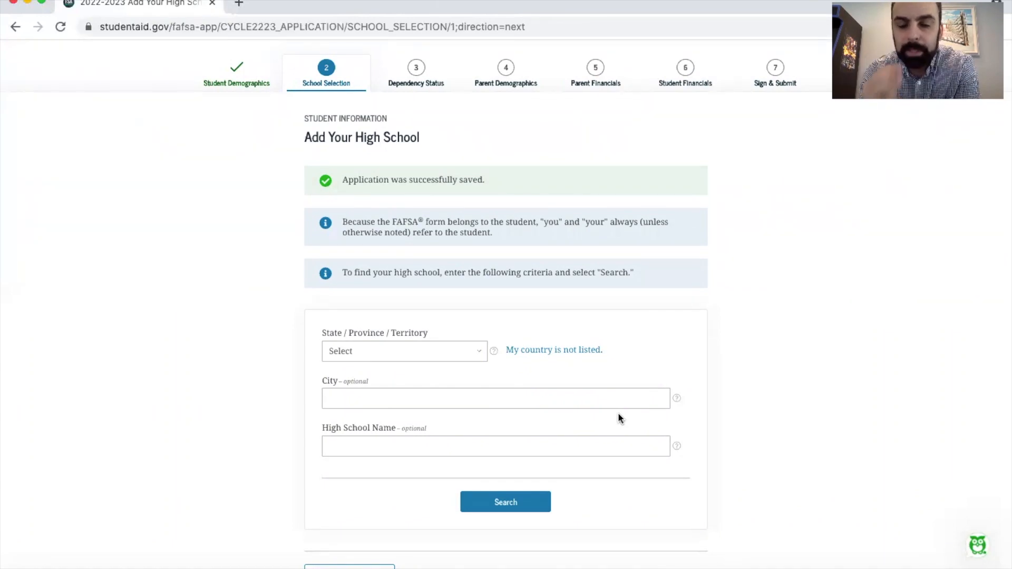
{"action": "left_click", "coordinate": [436, 350]}
{"action": "left_click", "coordinate": [470, 446]}
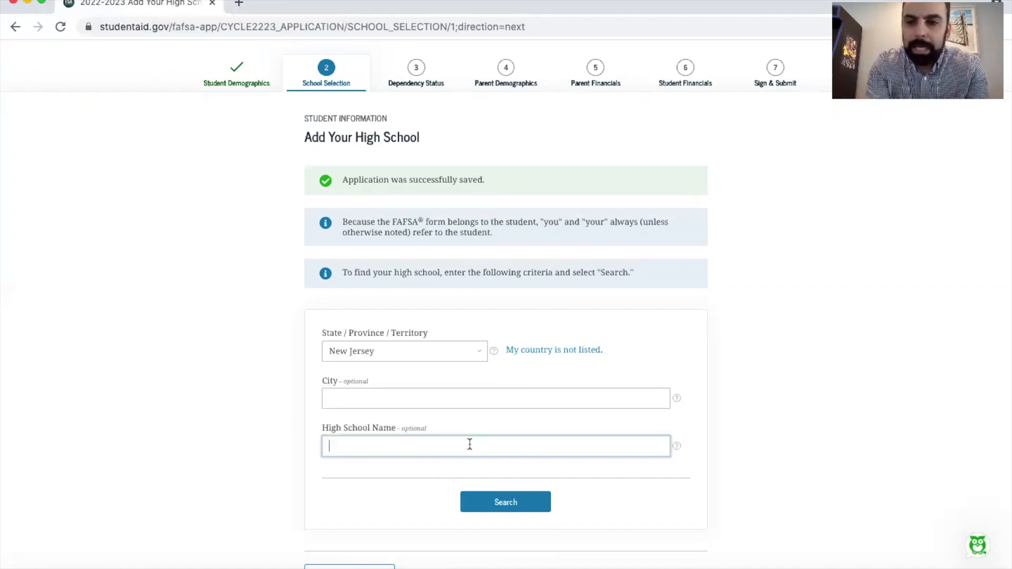
{"action": "type", "text": "S"}
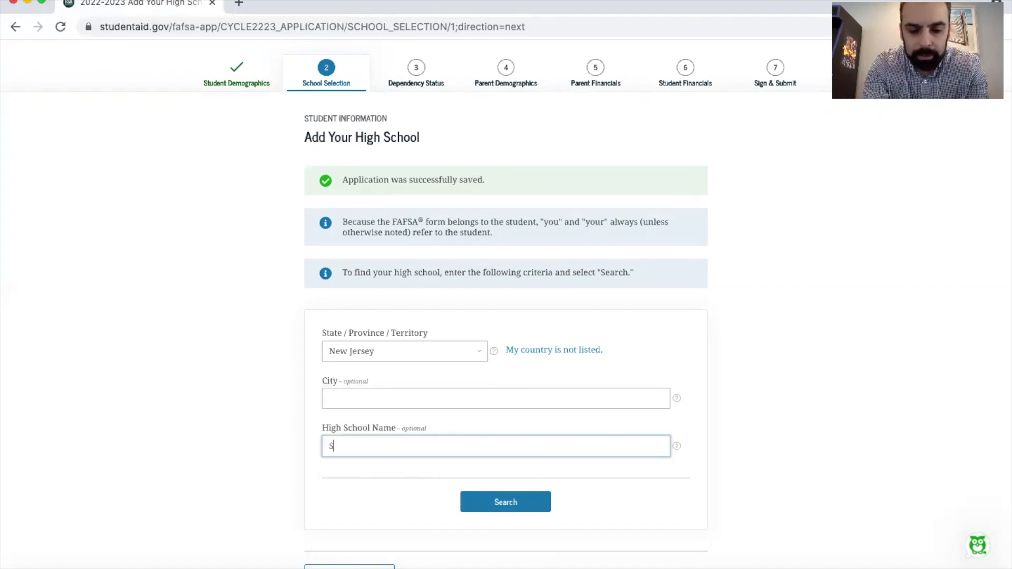
{"action": "key", "text": "BackSpace"}
{"action": "type", "text": "Oratory Oreo"}
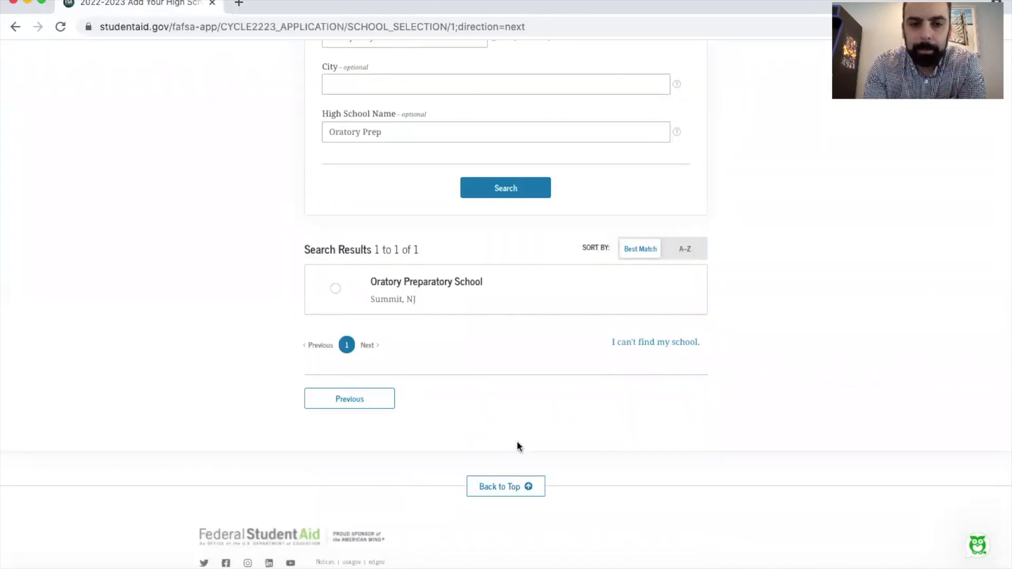
Select Oratory Preparatory School in Summit, NJ, and accept the high school confirmation page
{"action": "left_click", "coordinate": [336, 289]}
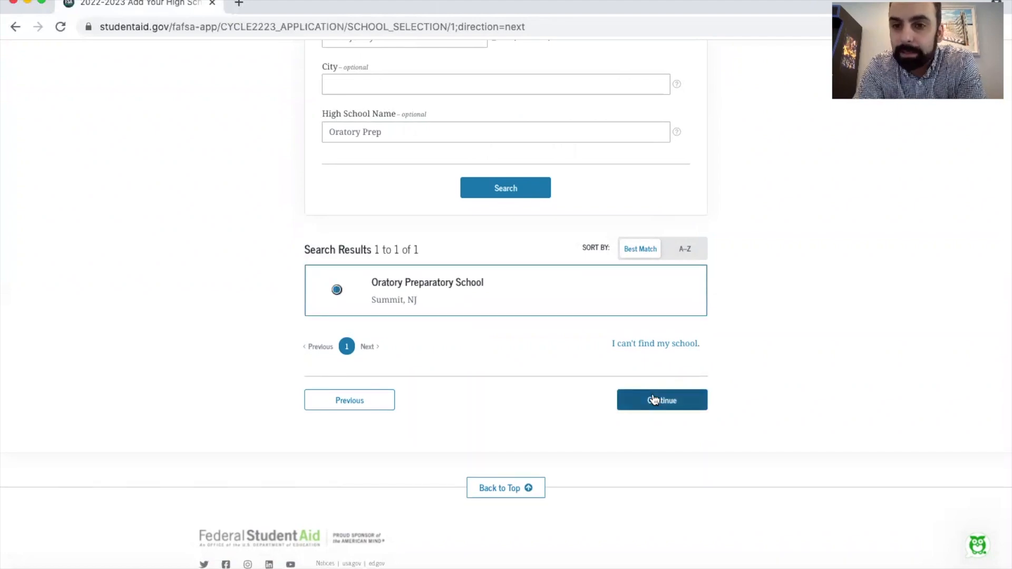
{"action": "left_click", "coordinate": [654, 400]}
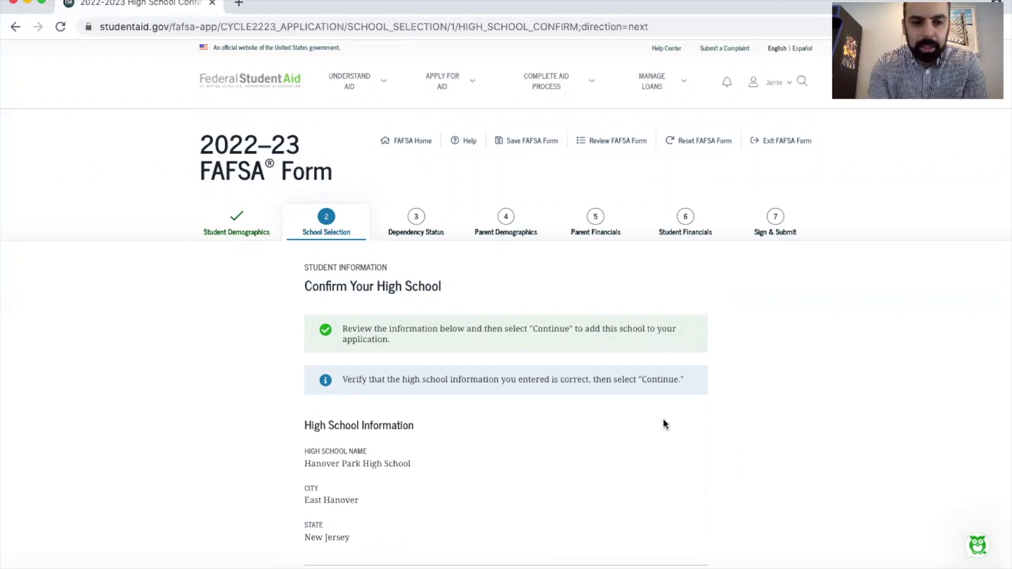
{"action": "scroll", "coordinate": [663, 423], "scroll_direction": "down", "scroll_amount": 3}
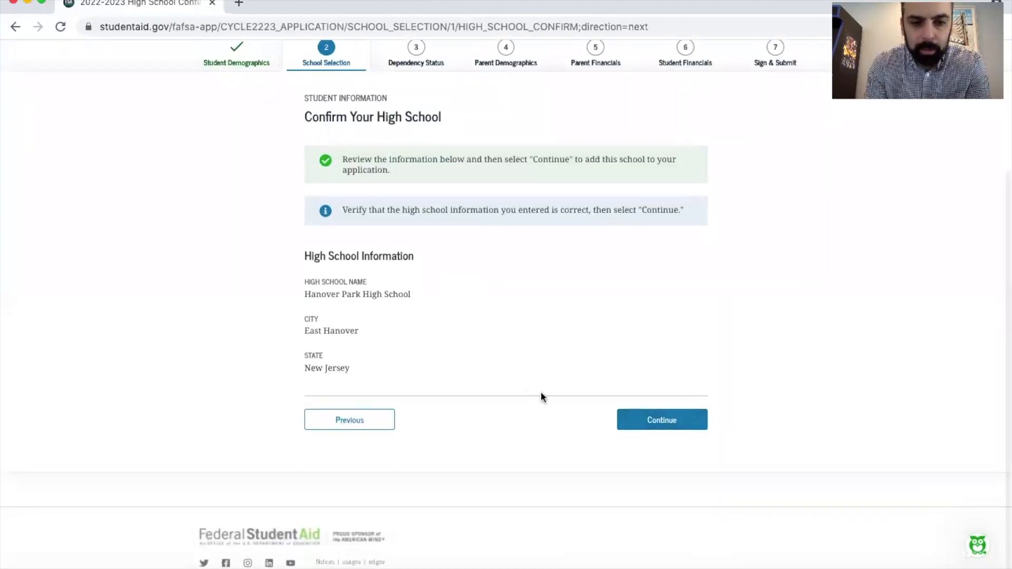
{"action": "left_click", "coordinate": [662, 424]}
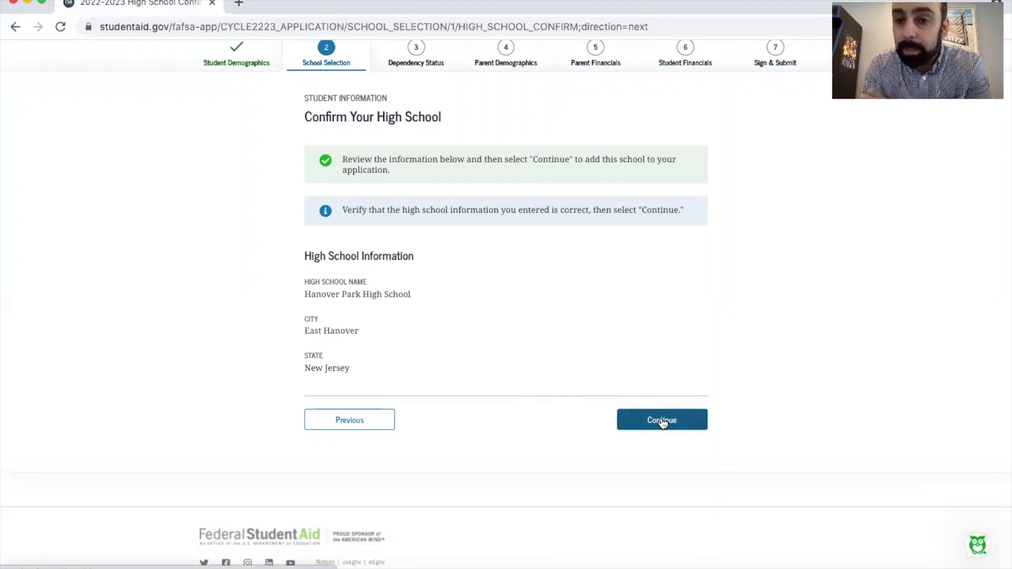
Review the College Search instructions and the Federal School Code search option, and return to searching by school name, city and state
{"action": "scroll", "coordinate": [660, 416], "scroll_direction": "down", "scroll_amount": 1}
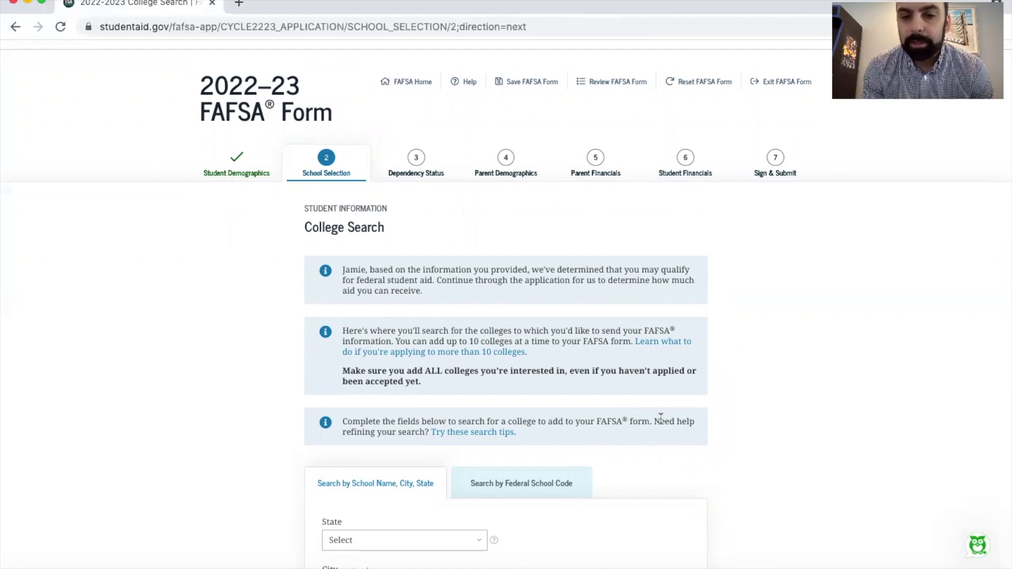
{"action": "scroll", "coordinate": [661, 418], "scroll_direction": "down", "scroll_amount": 1}
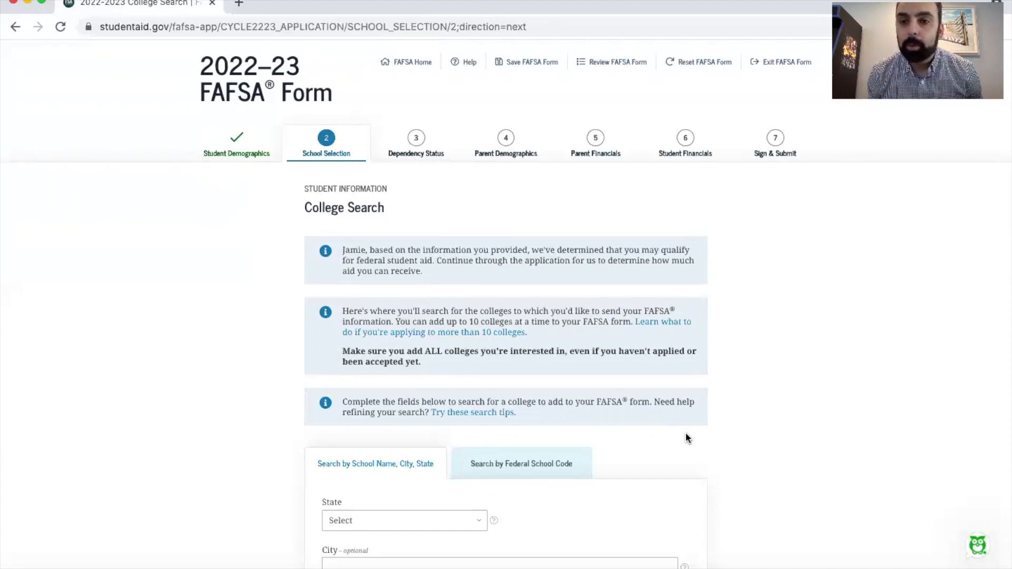
{"action": "scroll", "coordinate": [685, 433], "scroll_direction": "down", "scroll_amount": 4}
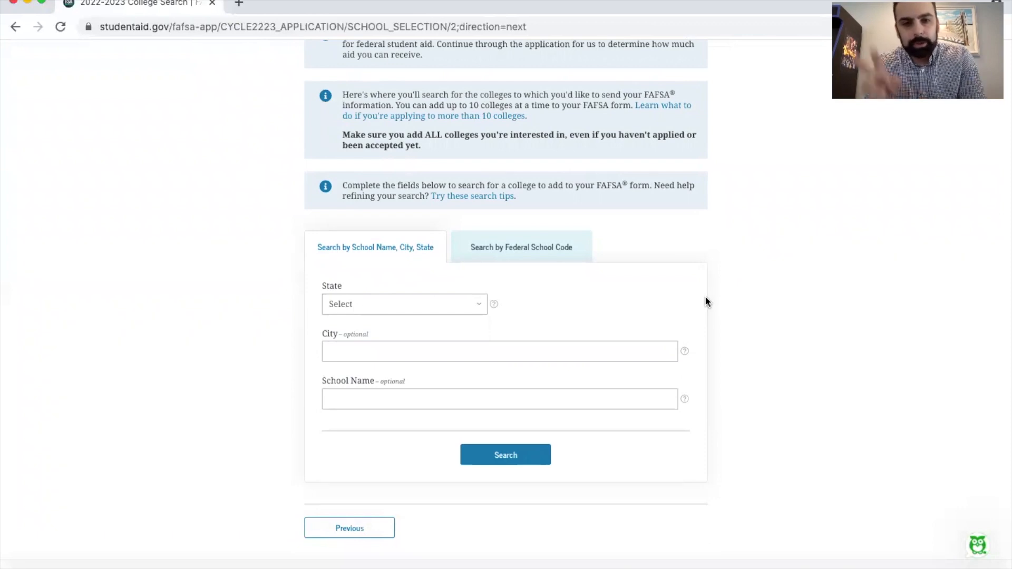
{"action": "left_click", "coordinate": [540, 251]}
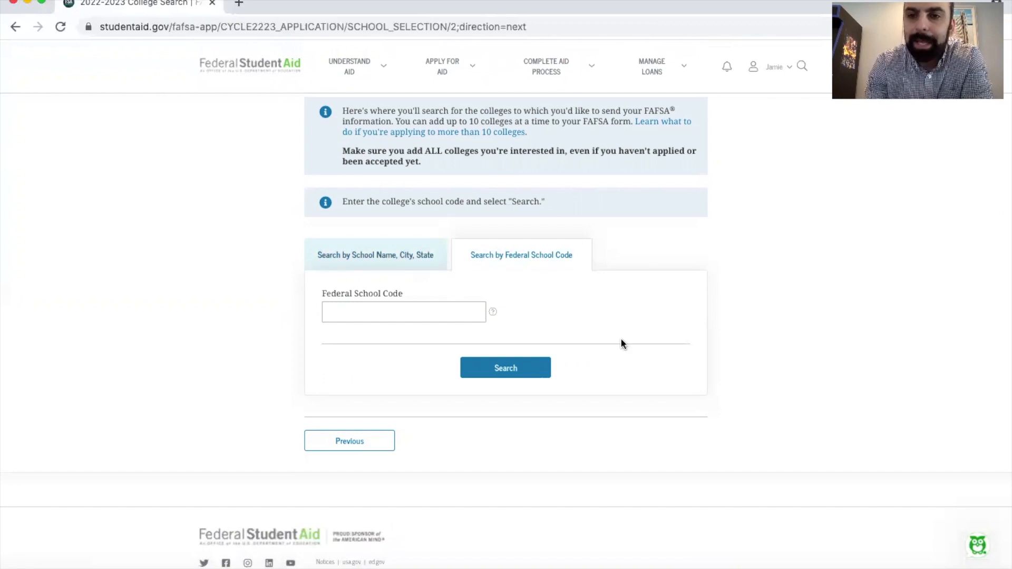
{"action": "left_click", "coordinate": [369, 258]}
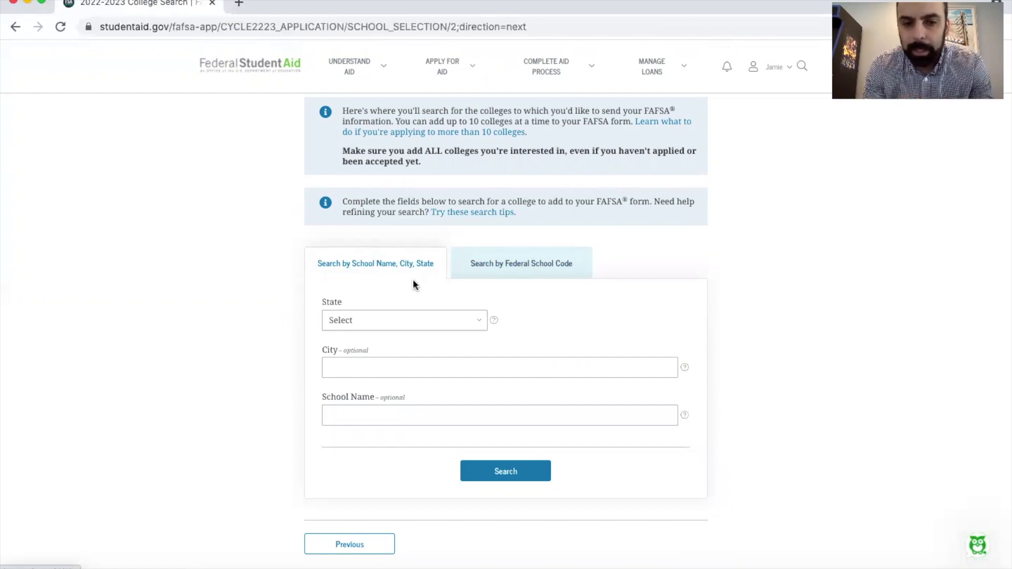
Search for colleges in the state of Delaware without entering a city or school name
{"action": "left_click", "coordinate": [400, 320]}
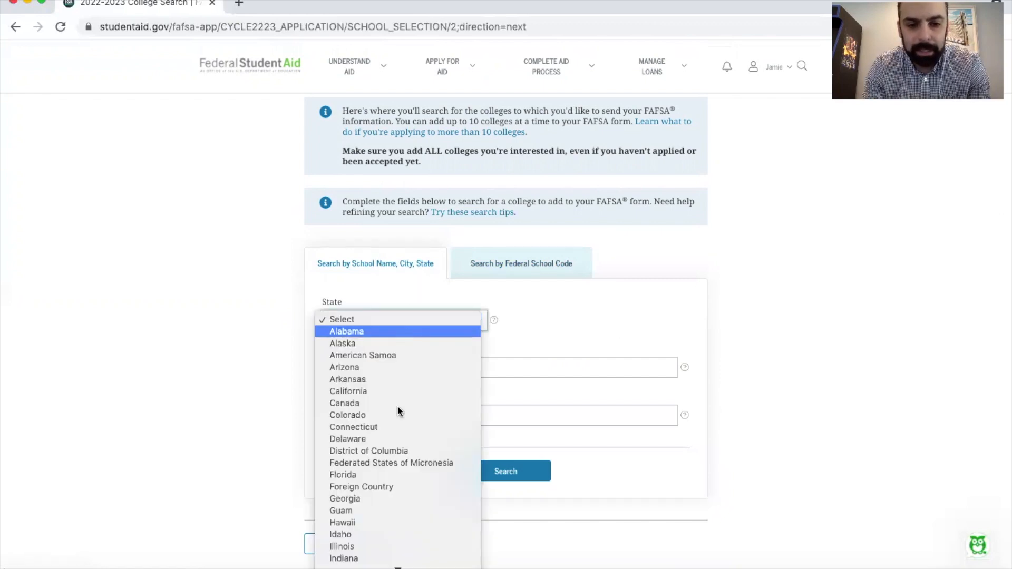
{"action": "left_click", "coordinate": [405, 440]}
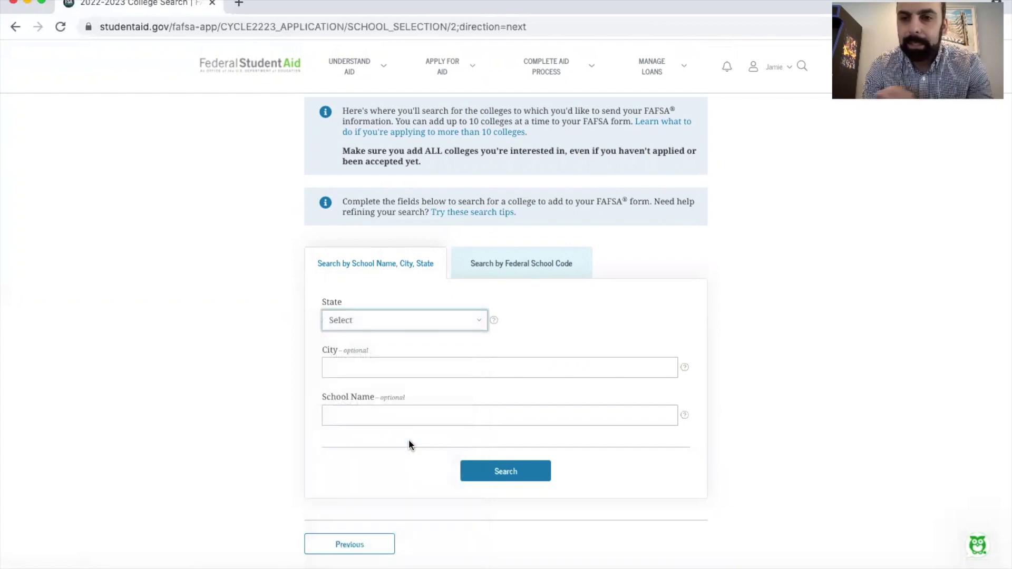
{"action": "left_click", "coordinate": [509, 479]}
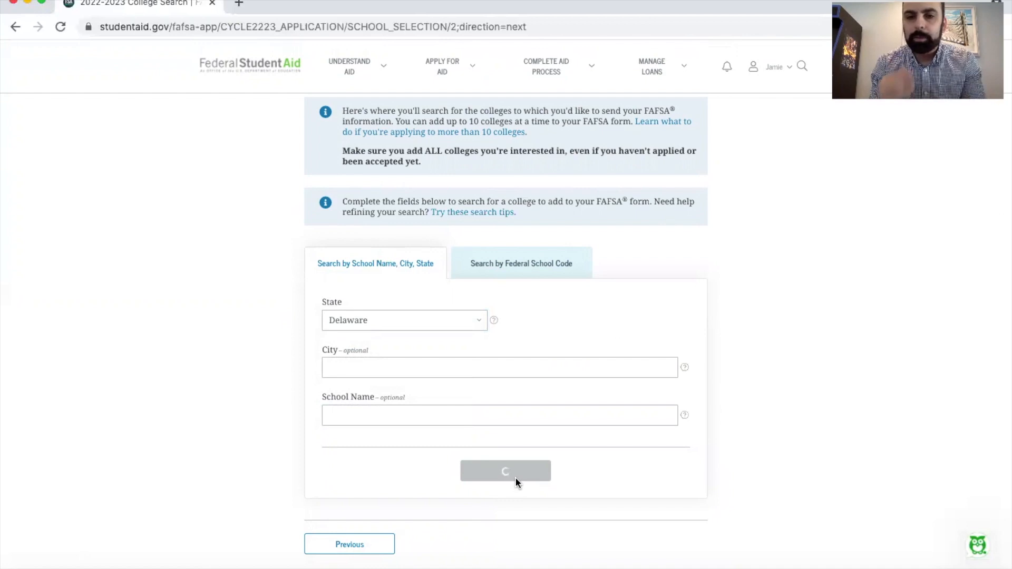
{"action": "scroll", "coordinate": [516, 481], "scroll_direction": "down", "scroll_amount": 4}
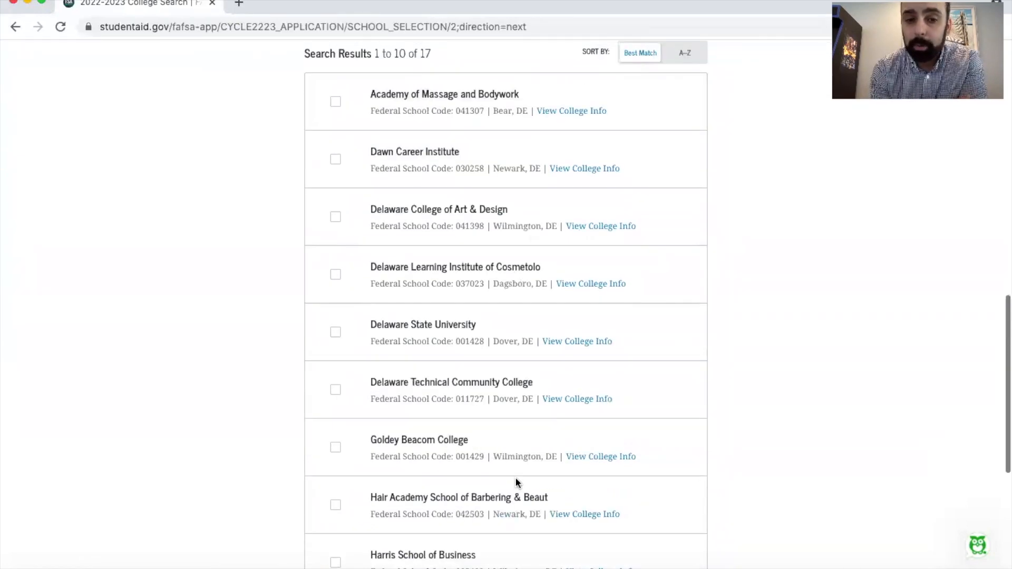
Select Delaware State University, Goldey Beacom College and Hair Academy School of Barbering & Beaut, and continue to the selected colleges list
{"action": "left_click", "coordinate": [336, 335]}
{"action": "left_click", "coordinate": [335, 447]}
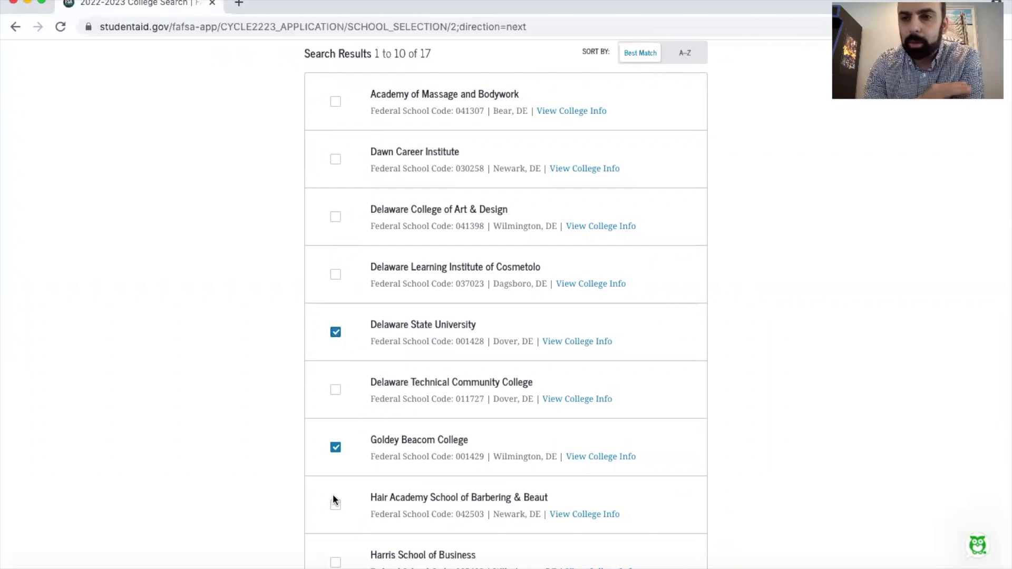
{"action": "left_click", "coordinate": [335, 507]}
{"action": "scroll", "coordinate": [336, 507], "scroll_direction": "down", "scroll_amount": 6}
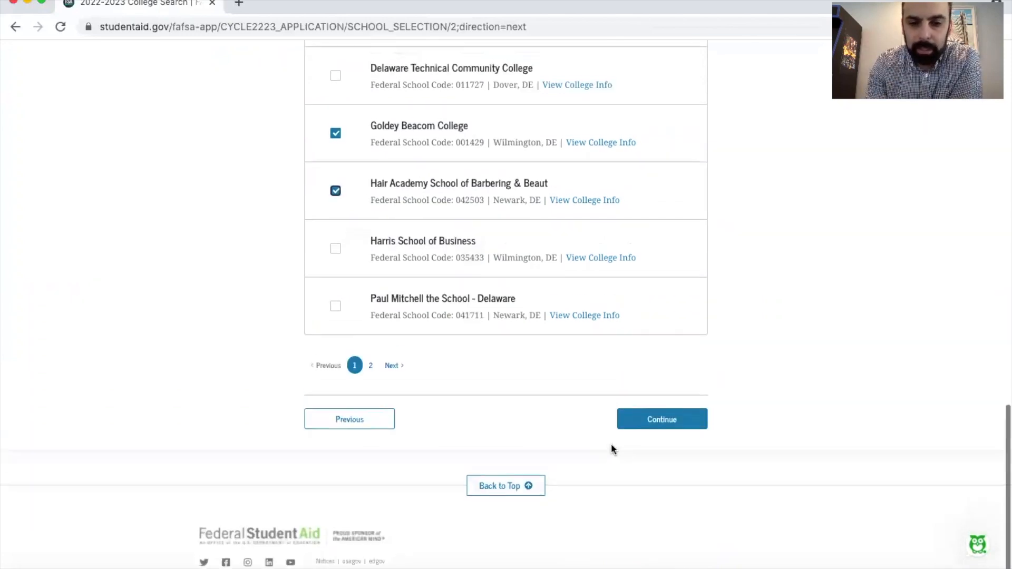
{"action": "left_click", "coordinate": [655, 422]}
Reorder the selected colleges to Goldey Beacom College first, Hair Academy School of Barbering & Beaut second and Delaware State University third
{"action": "scroll", "coordinate": [653, 420], "scroll_direction": "down", "scroll_amount": 3}
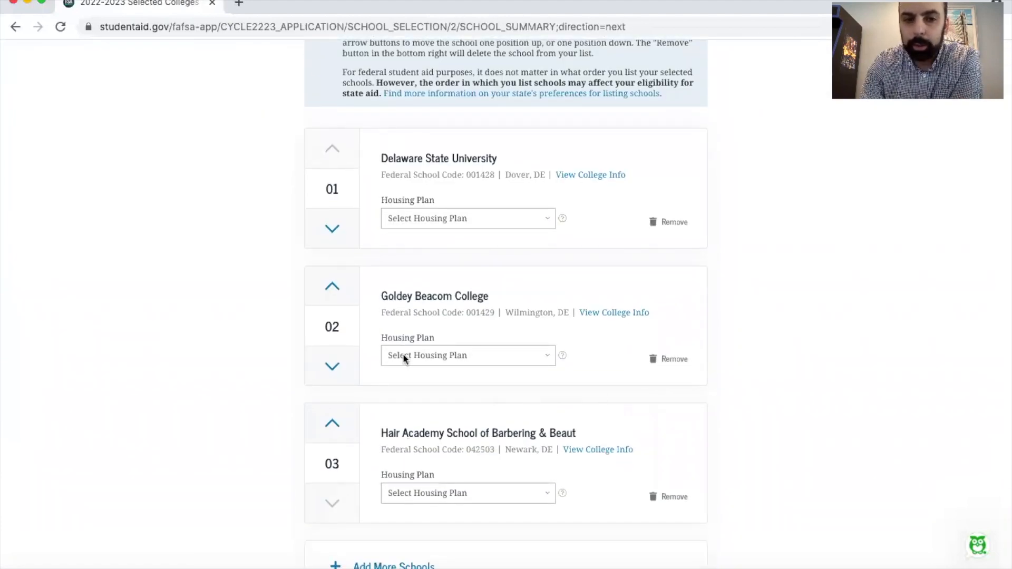
{"action": "left_click", "coordinate": [333, 296]}
{"action": "left_click", "coordinate": [334, 339]}
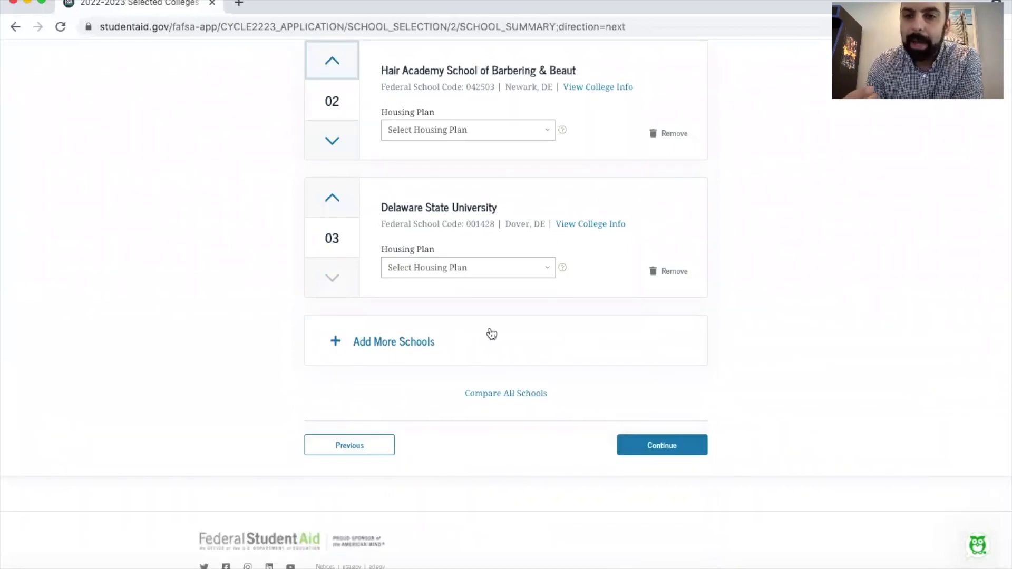
Remove Goldey Beacom College, Hair Academy School of Barbering & Beaut and Delaware State University from the selected colleges
{"action": "scroll", "coordinate": [491, 334], "scroll_direction": "up", "scroll_amount": 3}
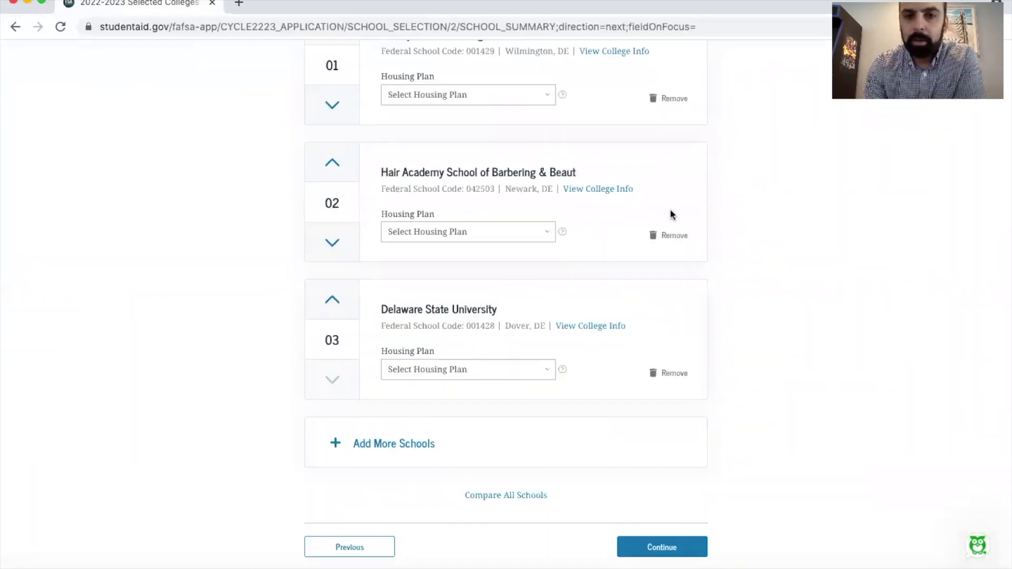
{"action": "left_click", "coordinate": [669, 102]}
{"action": "scroll", "coordinate": [668, 390], "scroll_direction": "down", "scroll_amount": 3}
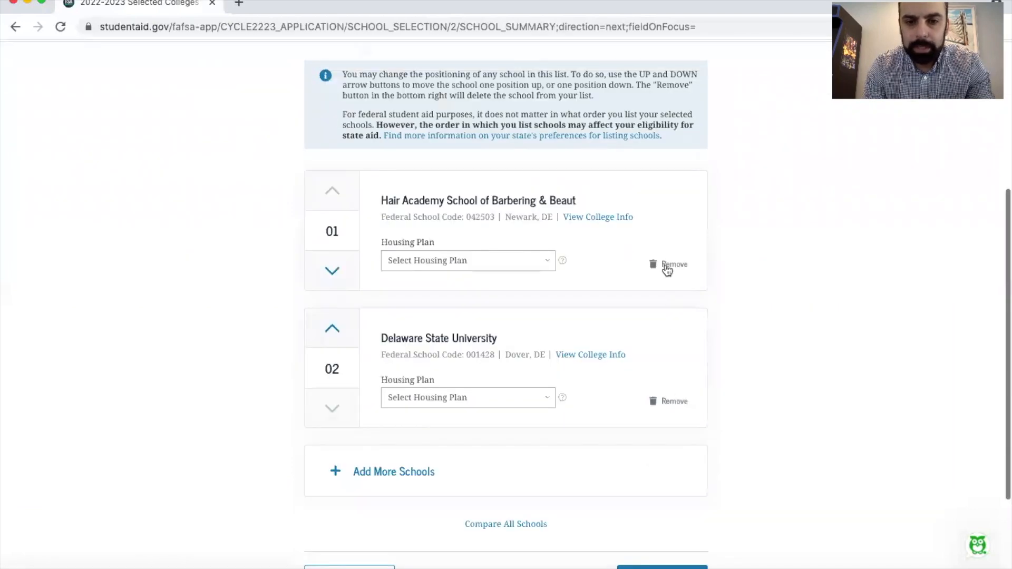
{"action": "left_click", "coordinate": [666, 268]}
Start adding more schools, search New Jersey for "The college of new jersey", and select College of New Jersey (The)
{"action": "left_click", "coordinate": [390, 336]}
{"action": "scroll", "coordinate": [404, 266], "scroll_direction": "down", "scroll_amount": 5}
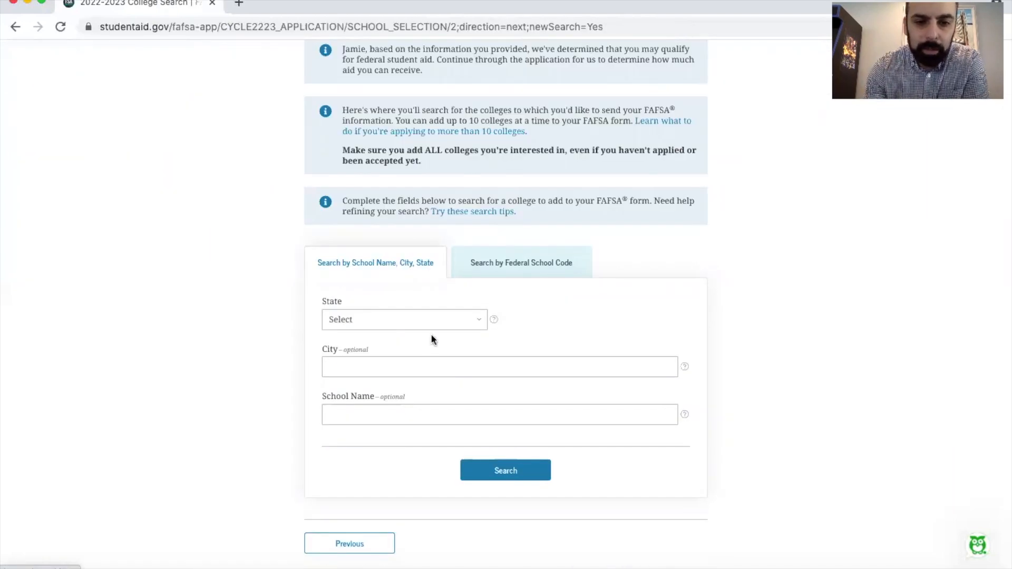
{"action": "left_click", "coordinate": [401, 319]}
{"action": "scroll", "coordinate": [404, 367], "scroll_direction": "down", "scroll_amount": 5}
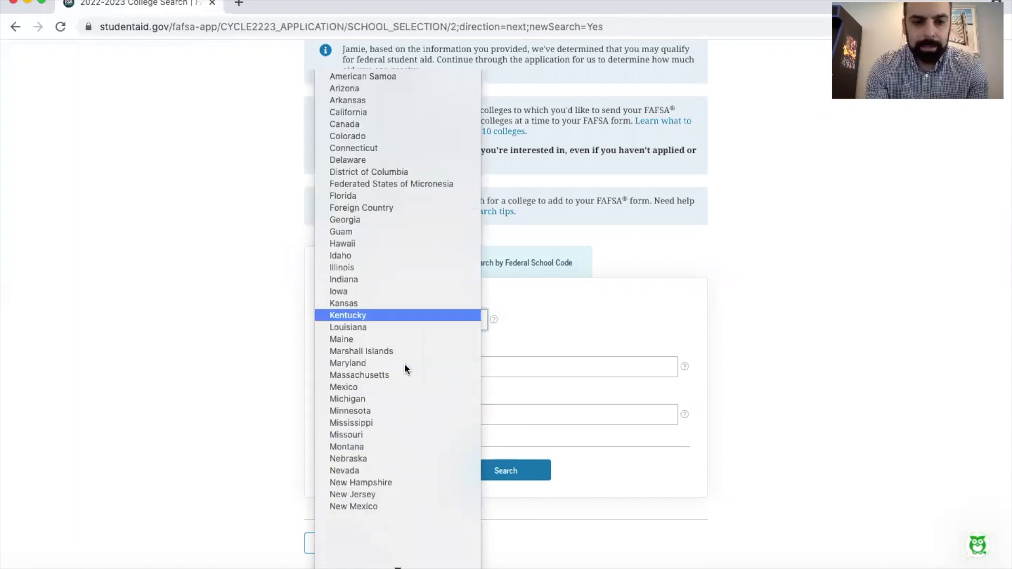
{"action": "left_click", "coordinate": [438, 443]}
{"action": "left_click", "coordinate": [412, 413]}
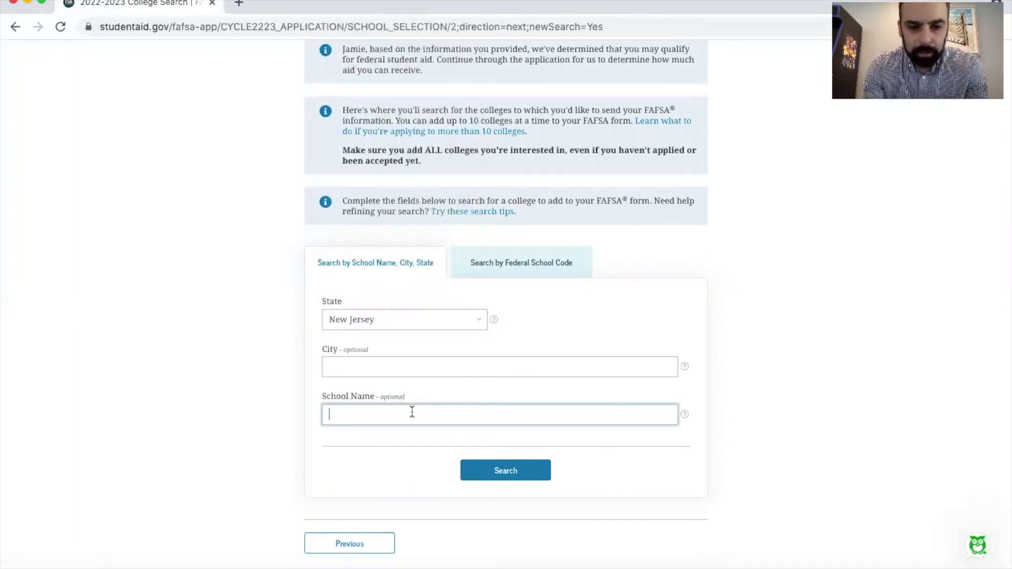
{"action": "type", "text": "Th"}
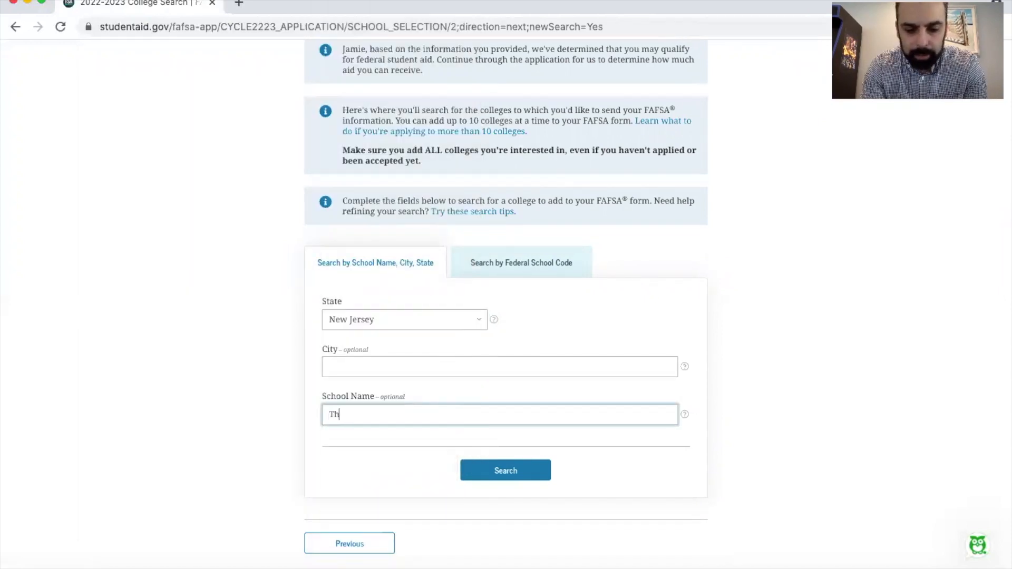
{"action": "type", "text": "e college "}
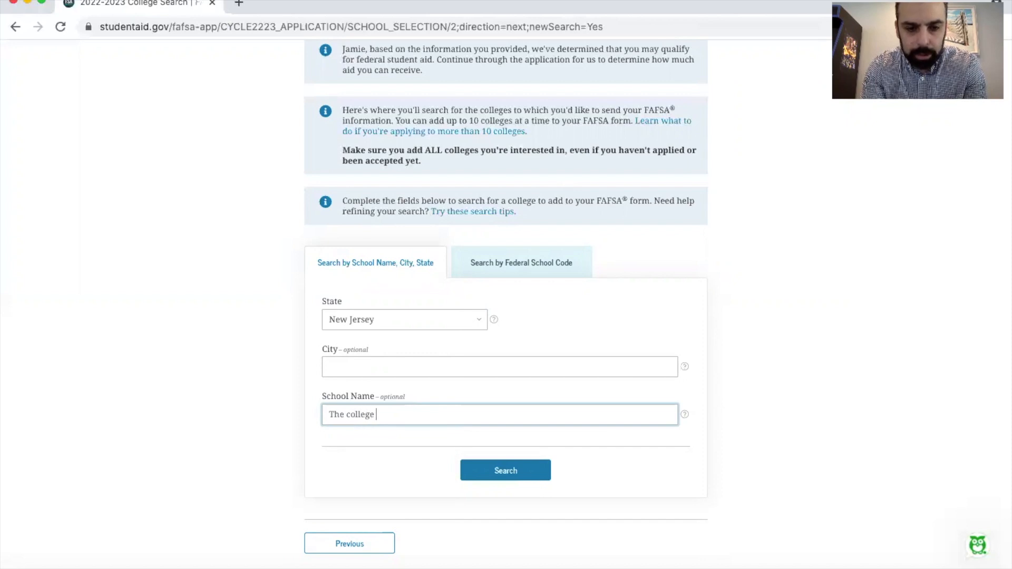
{"action": "type", "text": "of new jersey"}
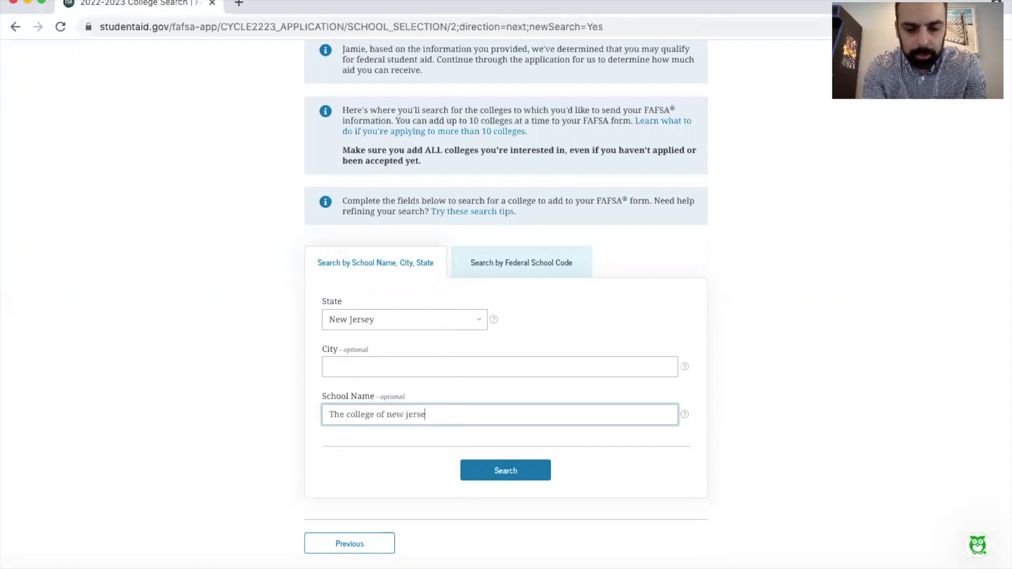
{"action": "left_click", "coordinate": [496, 464]}
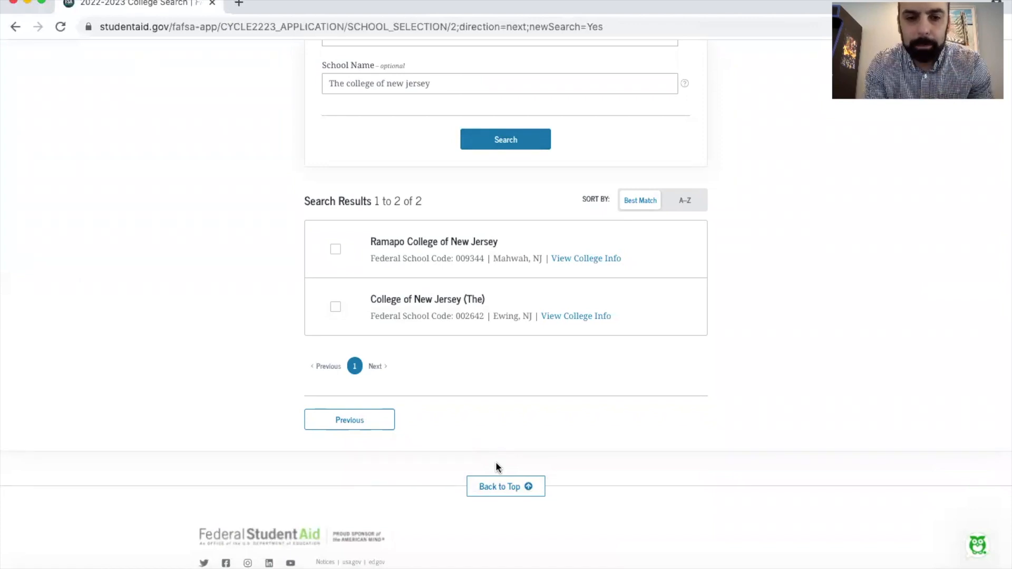
{"action": "left_click", "coordinate": [335, 307]}
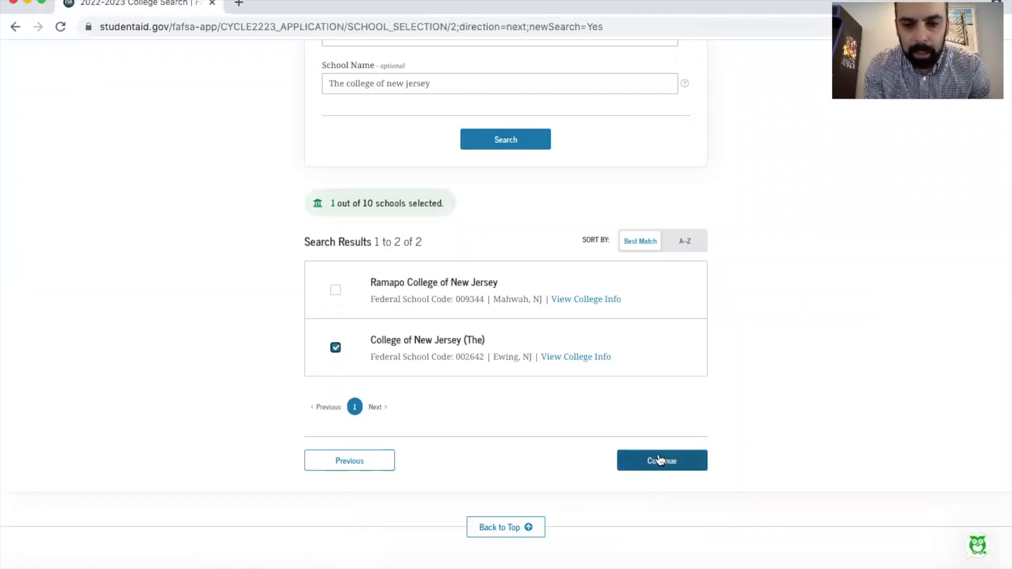
Search New Jersey for the school name "montclair" and select Montclair State University
{"action": "scroll", "coordinate": [570, 421], "scroll_direction": "up", "scroll_amount": 4}
{"action": "scroll", "coordinate": [572, 423], "scroll_direction": "up", "scroll_amount": 1}
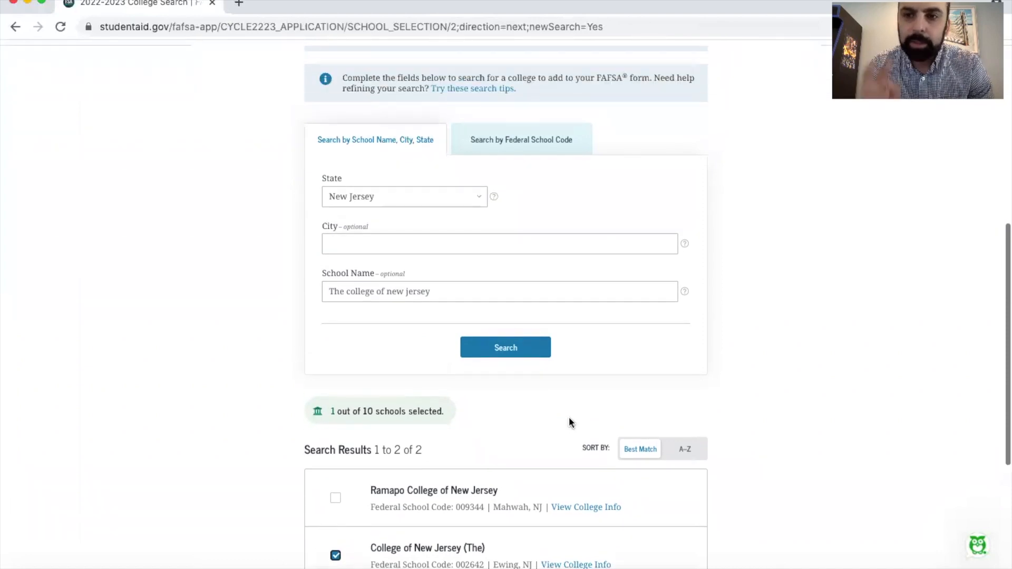
{"action": "scroll", "coordinate": [570, 422], "scroll_direction": "down", "scroll_amount": 3}
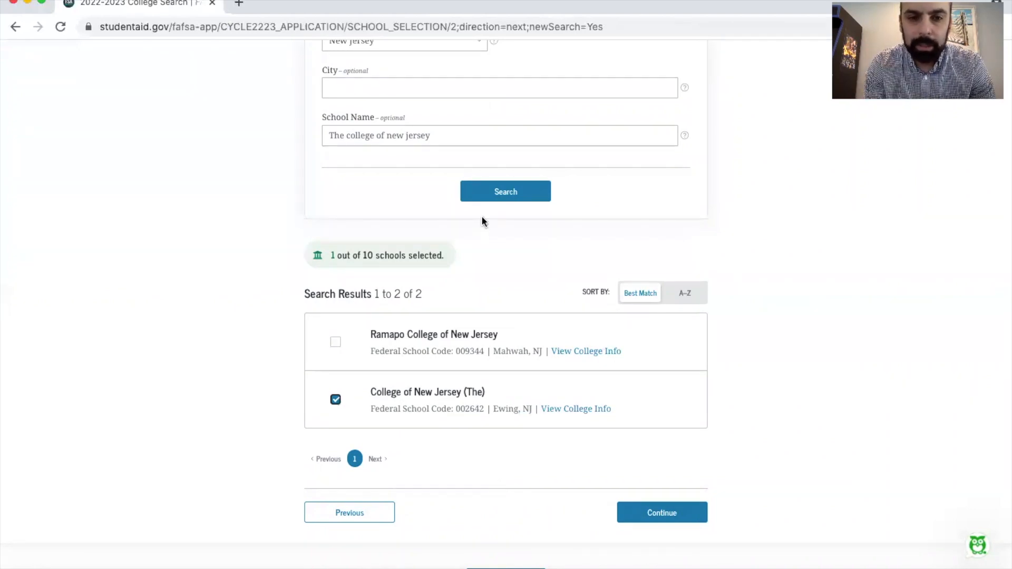
{"action": "scroll", "coordinate": [482, 221], "scroll_direction": "up", "scroll_amount": 3}
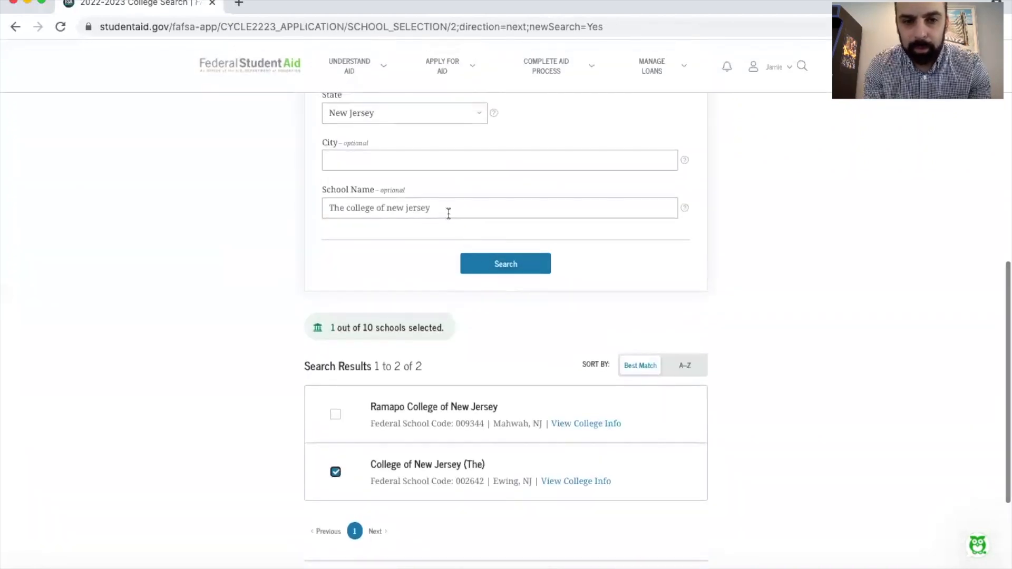
{"action": "triple_click", "coordinate": [449, 214]}
{"action": "type", "text": "montclair"}
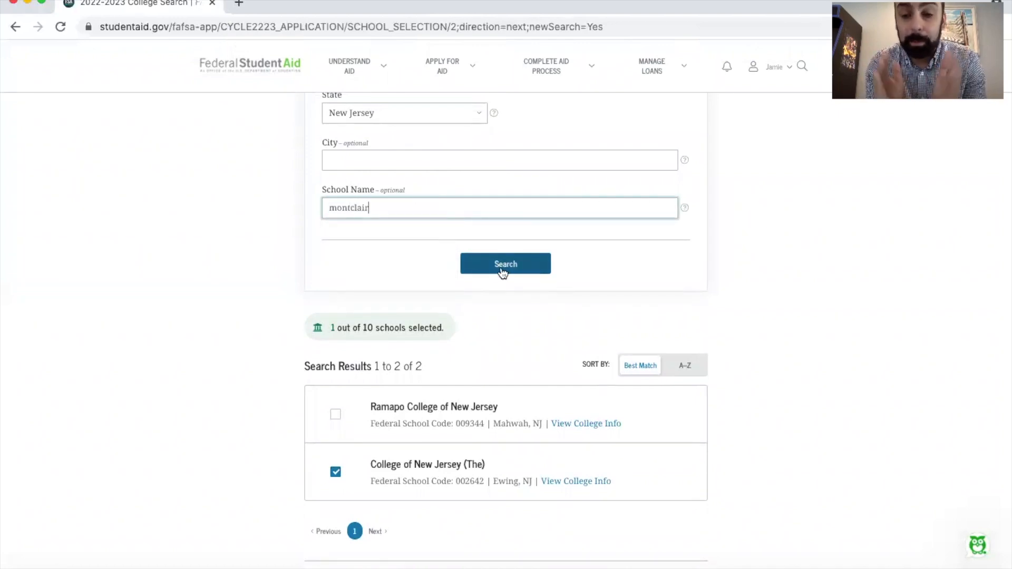
{"action": "left_click", "coordinate": [502, 271]}
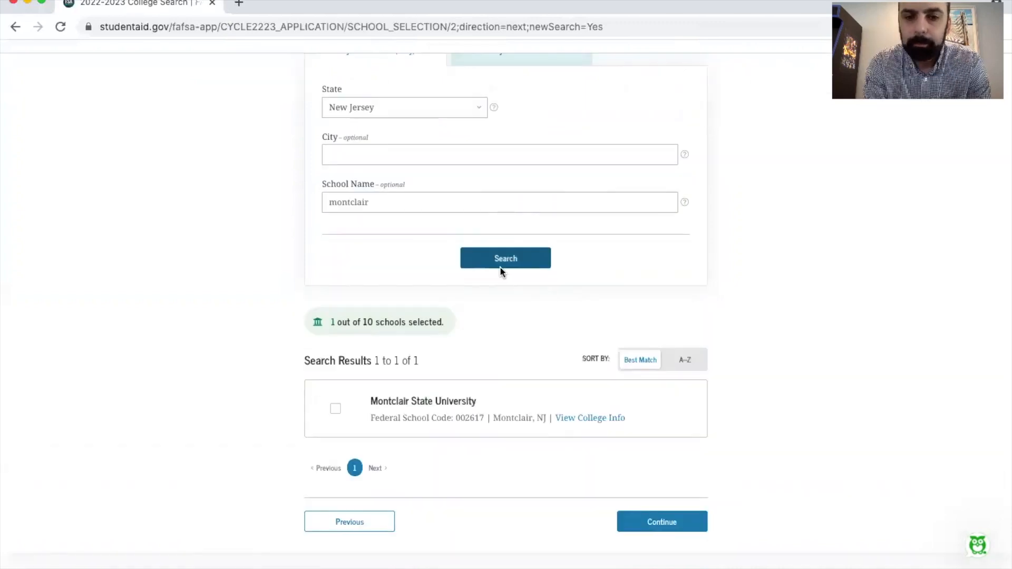
{"action": "scroll", "coordinate": [500, 267], "scroll_direction": "down", "scroll_amount": 2}
{"action": "left_click", "coordinate": [338, 307]}
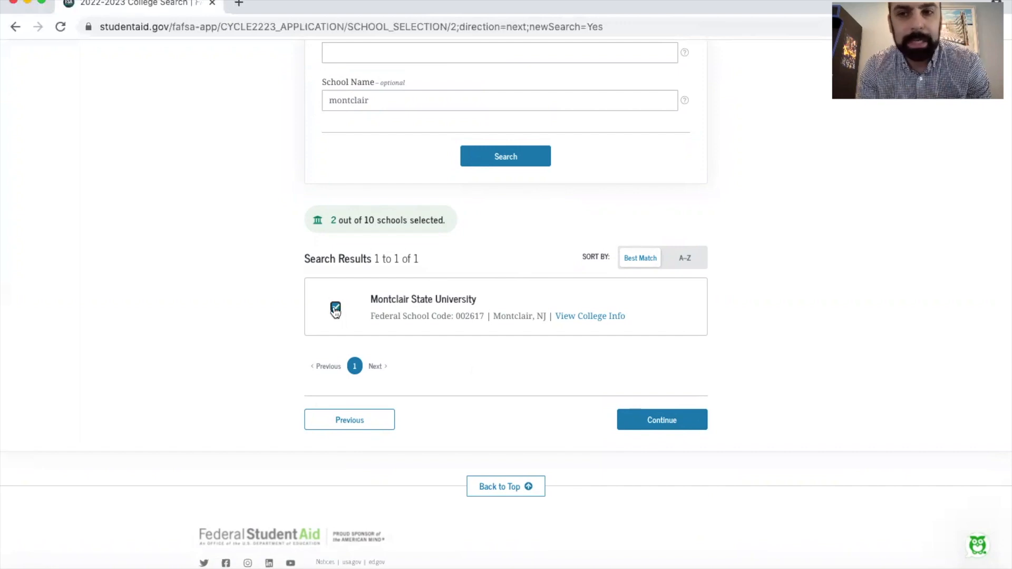
Search the state of Virginia for the school name "JMU" and select James Madison University
{"action": "scroll", "coordinate": [335, 311], "scroll_direction": "up", "scroll_amount": 5}
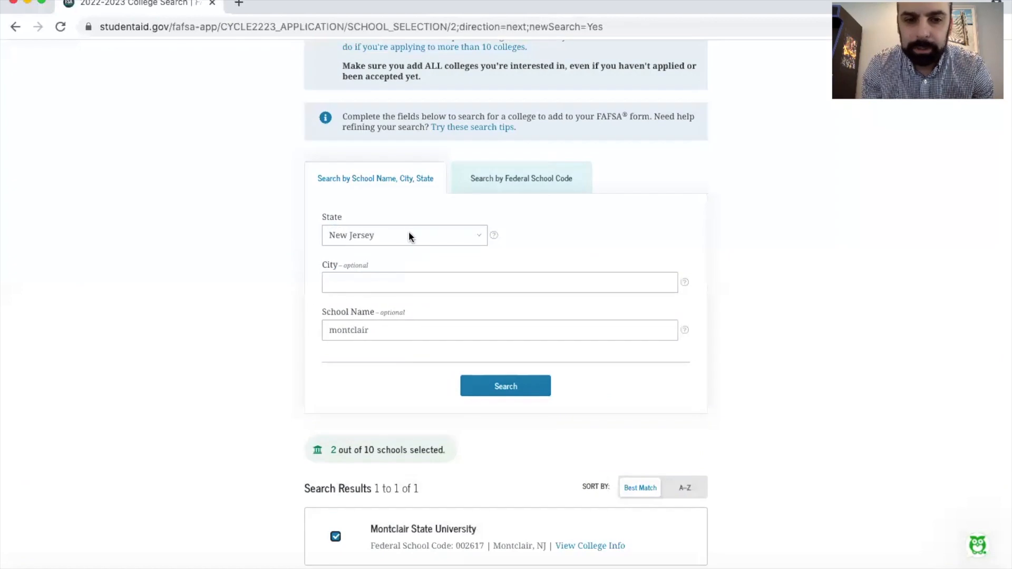
{"action": "left_click", "coordinate": [410, 235]}
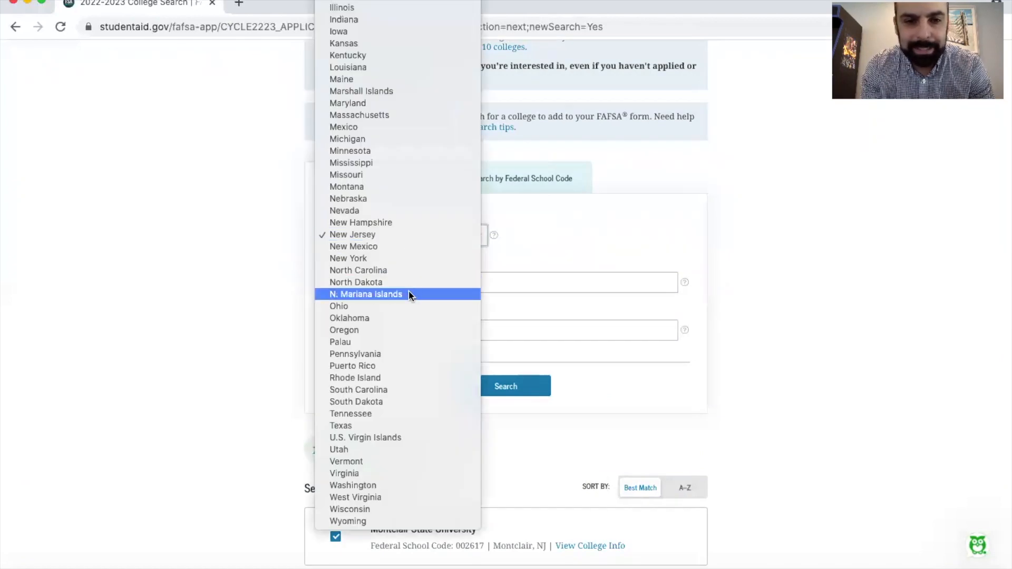
{"action": "type", "text": "mary"}
{"action": "key", "text": "Return"}
{"action": "double_click", "coordinate": [425, 330]}
{"action": "type", "text": "JMU"}
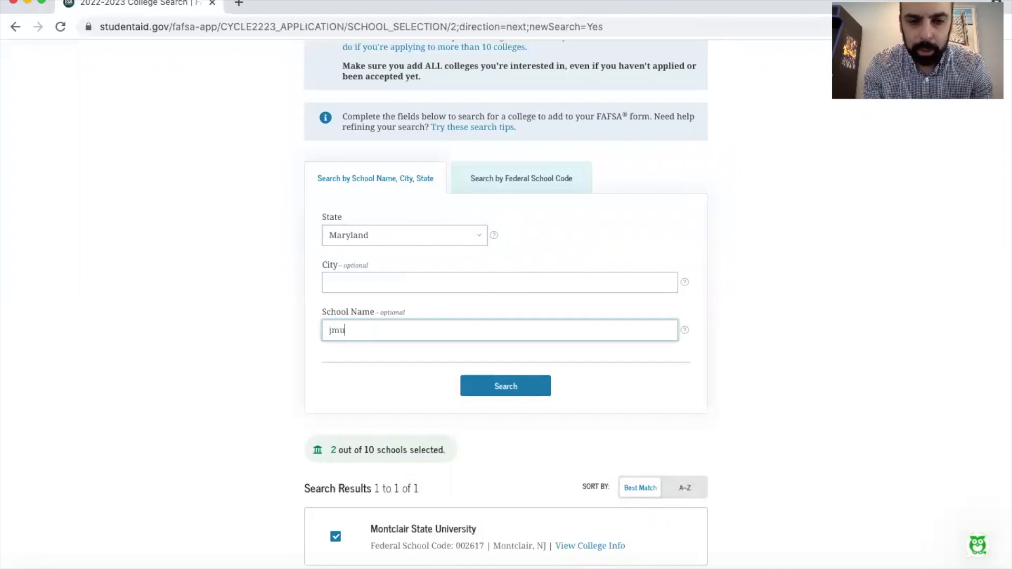
{"action": "key", "text": "BackSpace"}
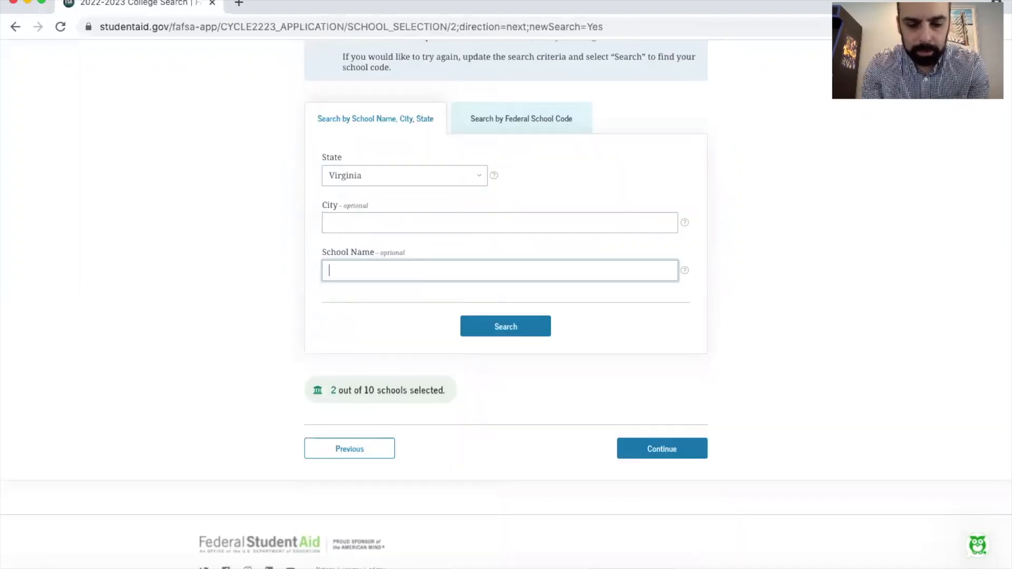
{"action": "type", "text": "JMU"}
{"action": "left_click", "coordinate": [506, 326]}
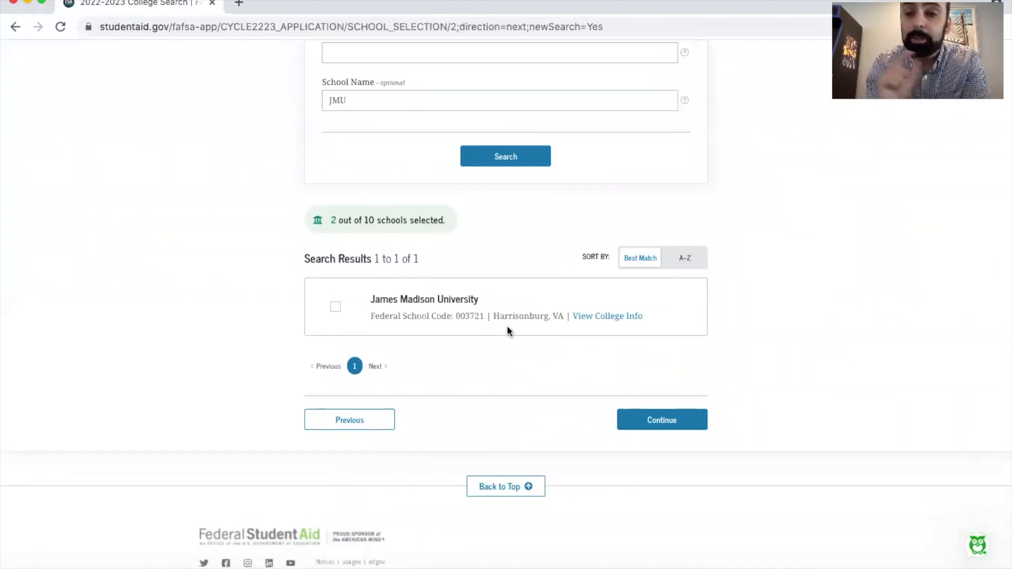
{"action": "left_click", "coordinate": [337, 307]}
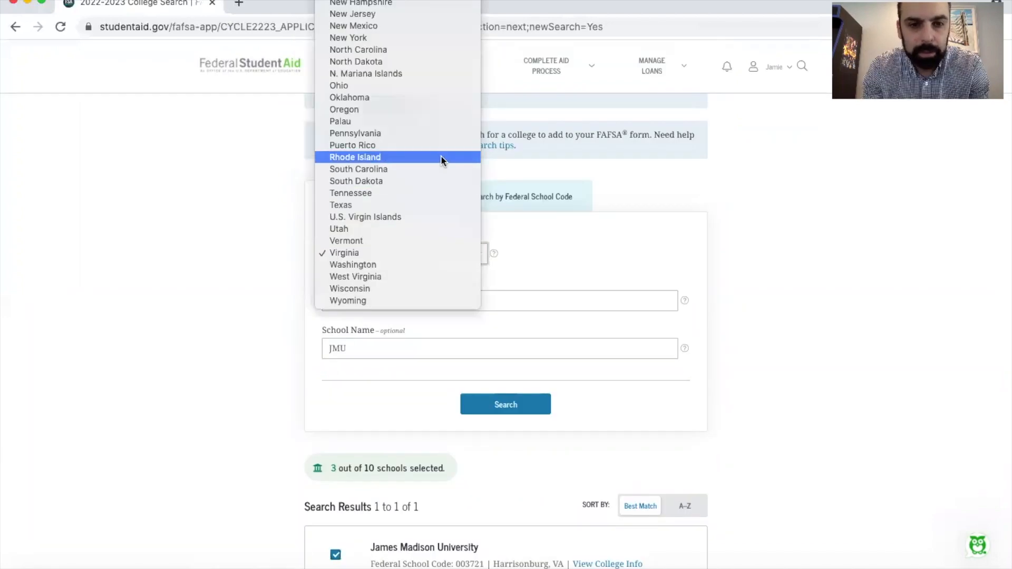
Search for colleges in the state of Maryland and the city of college park, with the school name cleared
{"action": "scroll", "coordinate": [428, 20], "scroll_direction": "up", "scroll_amount": 5}
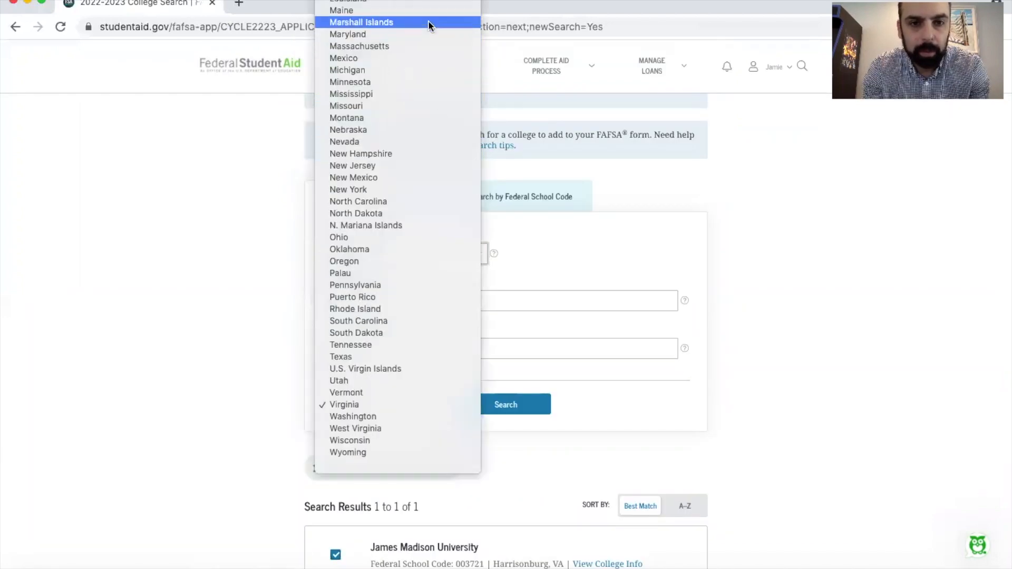
{"action": "scroll", "coordinate": [425, 63], "scroll_direction": "up", "scroll_amount": 3}
{"action": "left_click", "coordinate": [409, 161]}
{"action": "left_click", "coordinate": [397, 348]}
{"action": "key", "text": "super+a"}
{"action": "key", "text": "BackSpace"}
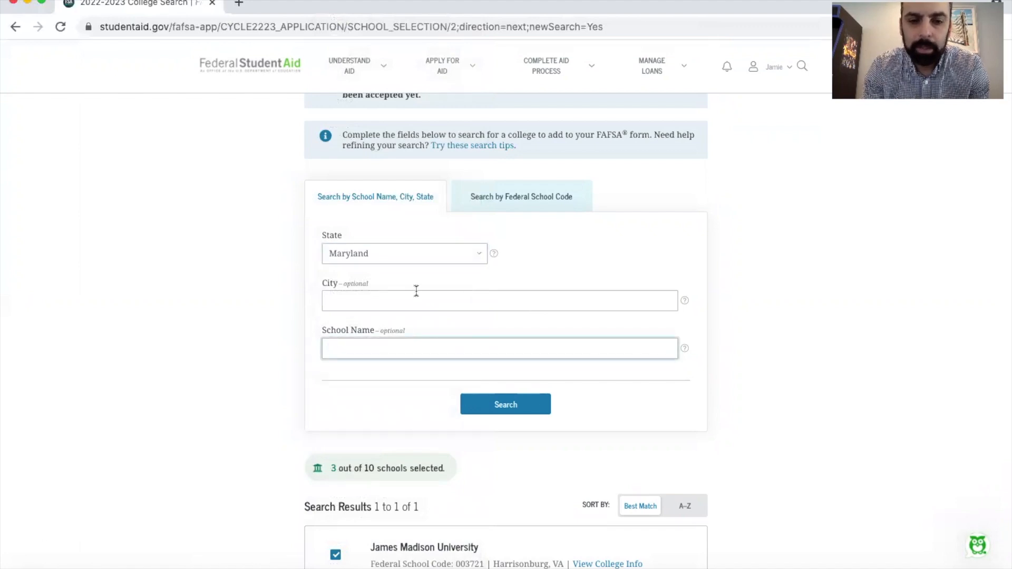
{"action": "left_click", "coordinate": [416, 295]}
{"action": "type", "text": "College"}
{"action": "key", "text": "Down"}
{"action": "key", "text": "Return"}
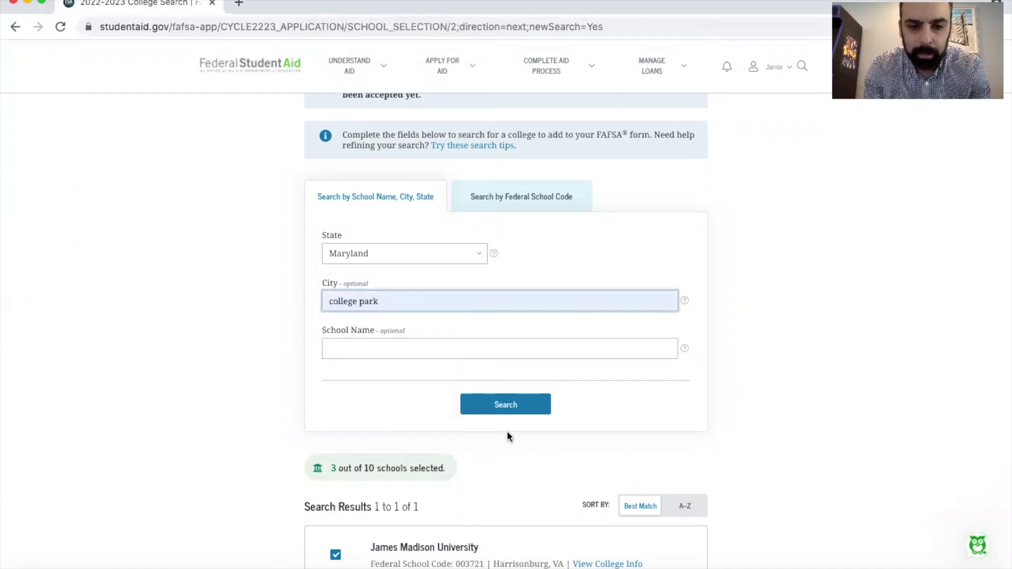
{"action": "left_click", "coordinate": [506, 409]}
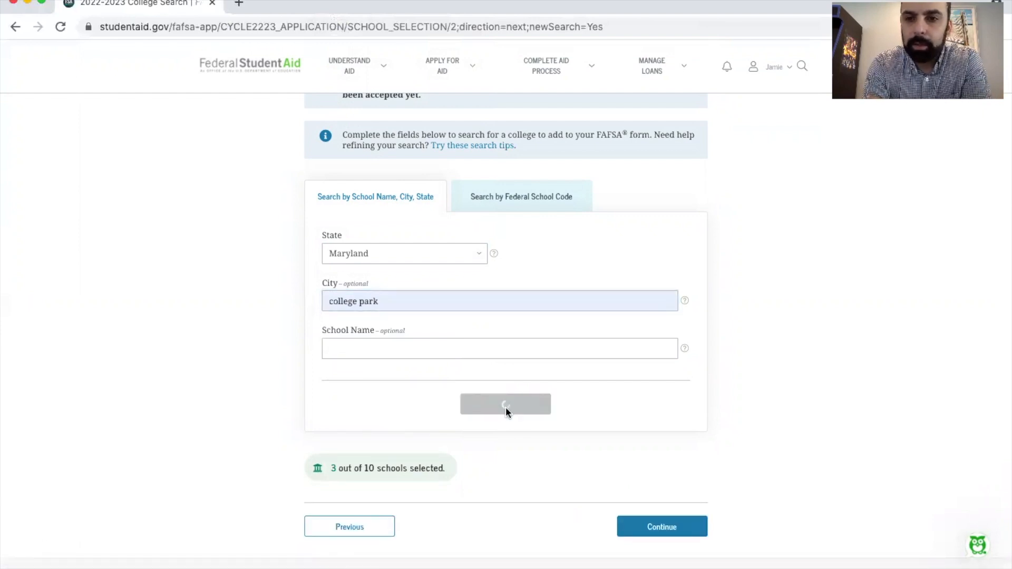
Select University of Maryland, College Park and continue to the selected colleges and housing information
{"action": "scroll", "coordinate": [505, 407], "scroll_direction": "down", "scroll_amount": 5}
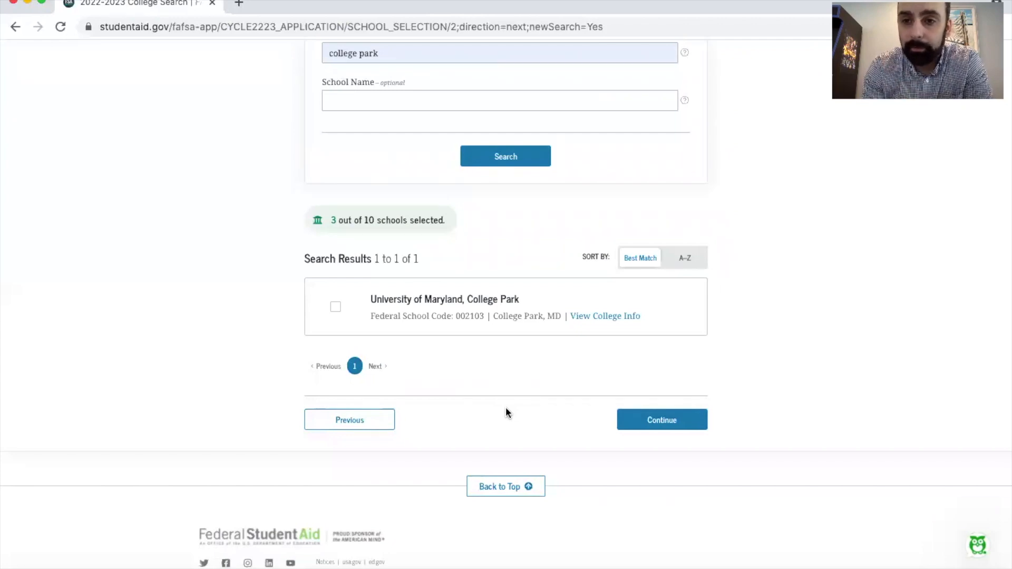
{"action": "left_click", "coordinate": [336, 306]}
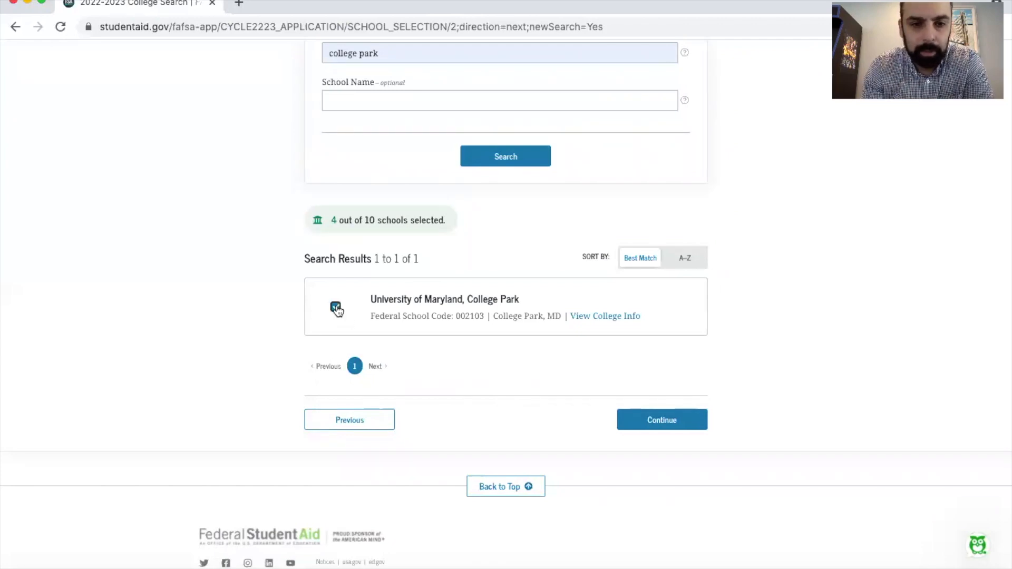
{"action": "left_click", "coordinate": [666, 421]}
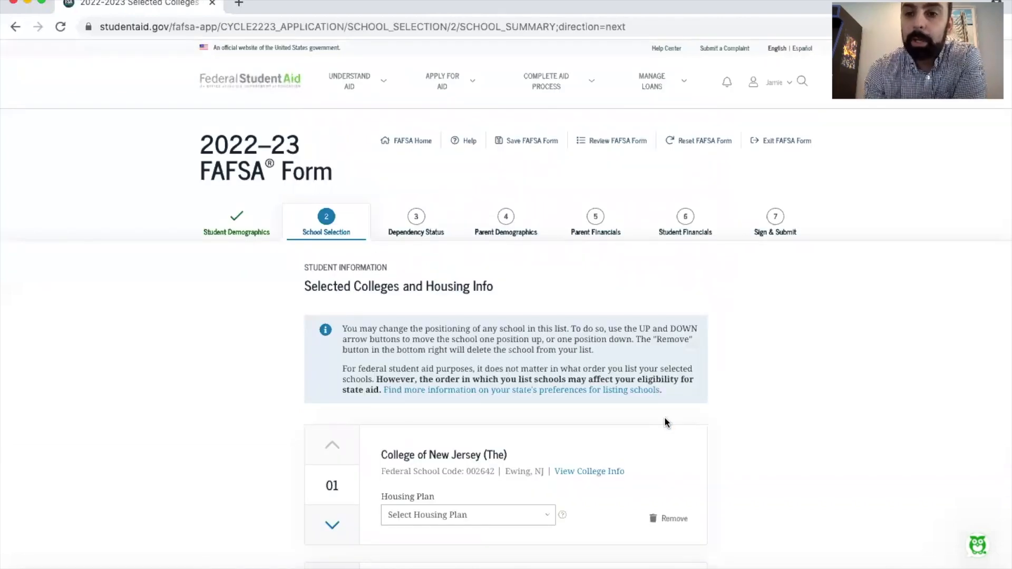
Set the housing plans of College of New Jersey (The) and Montclair State University to On Campus
{"action": "scroll", "coordinate": [666, 422], "scroll_direction": "down", "scroll_amount": 9}
{"action": "scroll", "coordinate": [665, 416], "scroll_direction": "down", "scroll_amount": 1}
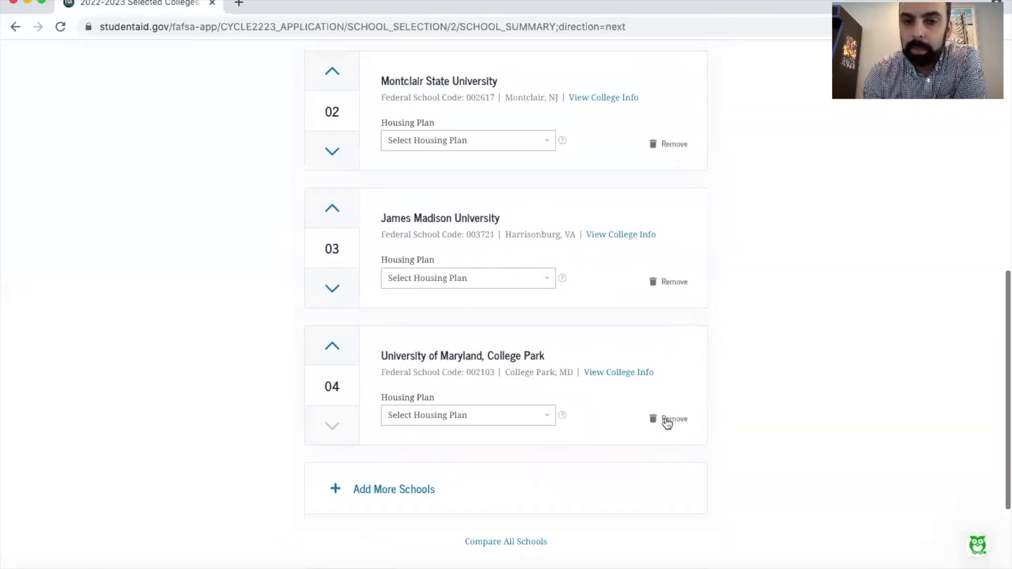
{"action": "scroll", "coordinate": [666, 420], "scroll_direction": "up", "scroll_amount": 1}
{"action": "scroll", "coordinate": [669, 409], "scroll_direction": "up", "scroll_amount": 1}
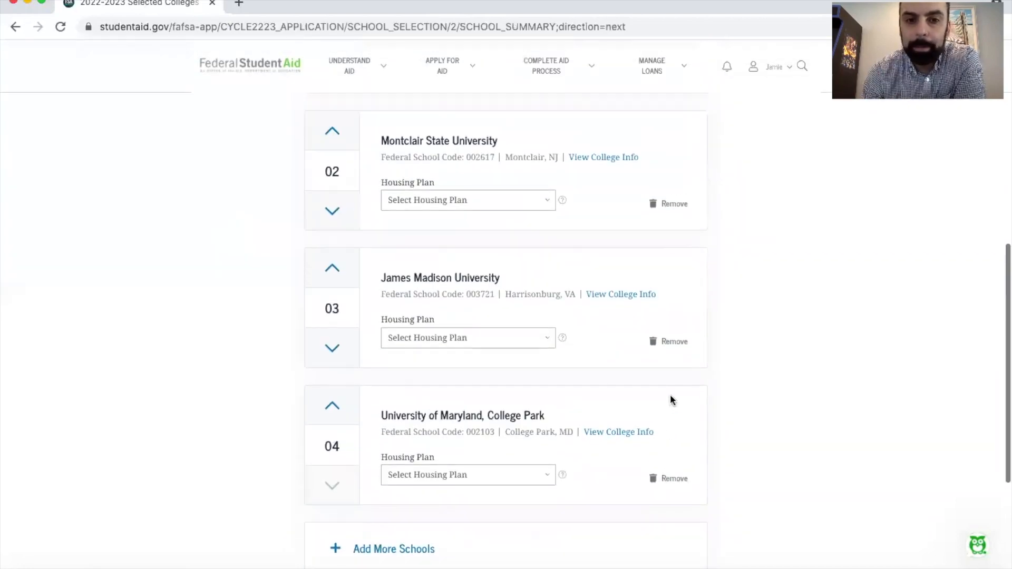
{"action": "scroll", "coordinate": [729, 308], "scroll_direction": "up", "scroll_amount": 2}
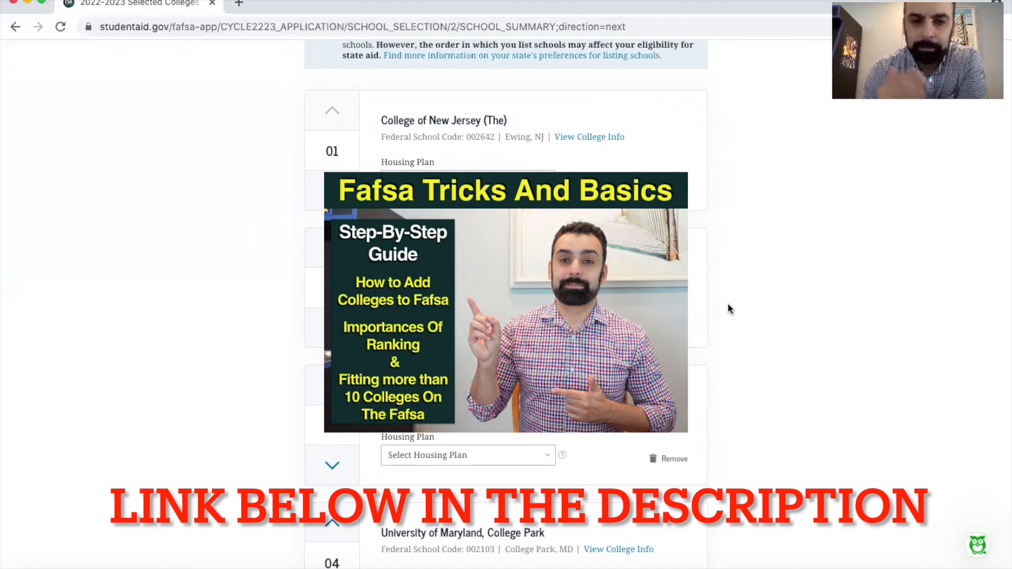
{"action": "scroll", "coordinate": [728, 305], "scroll_direction": "down", "scroll_amount": 5}
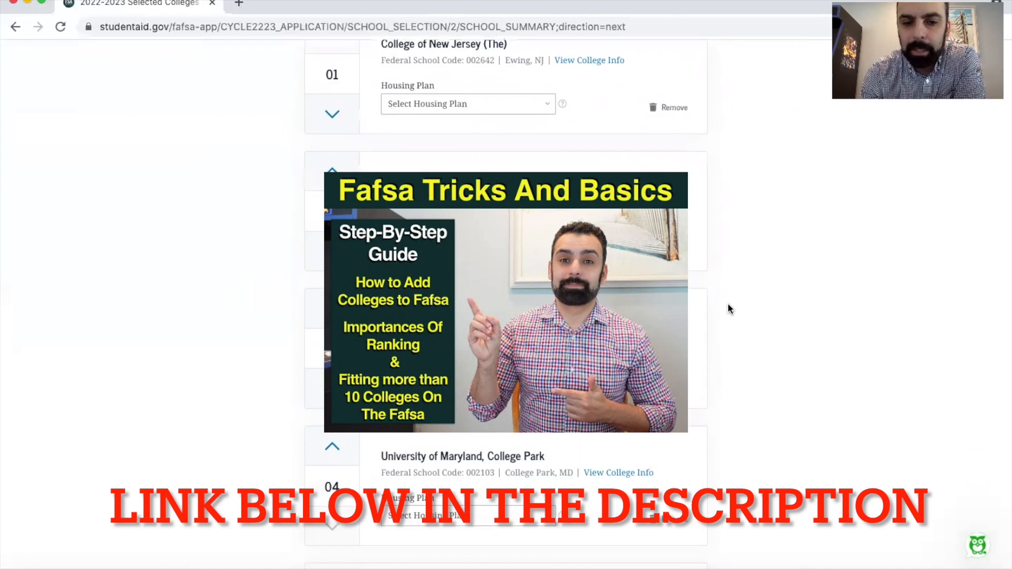
{"action": "scroll", "coordinate": [728, 309], "scroll_direction": "up", "scroll_amount": 10}
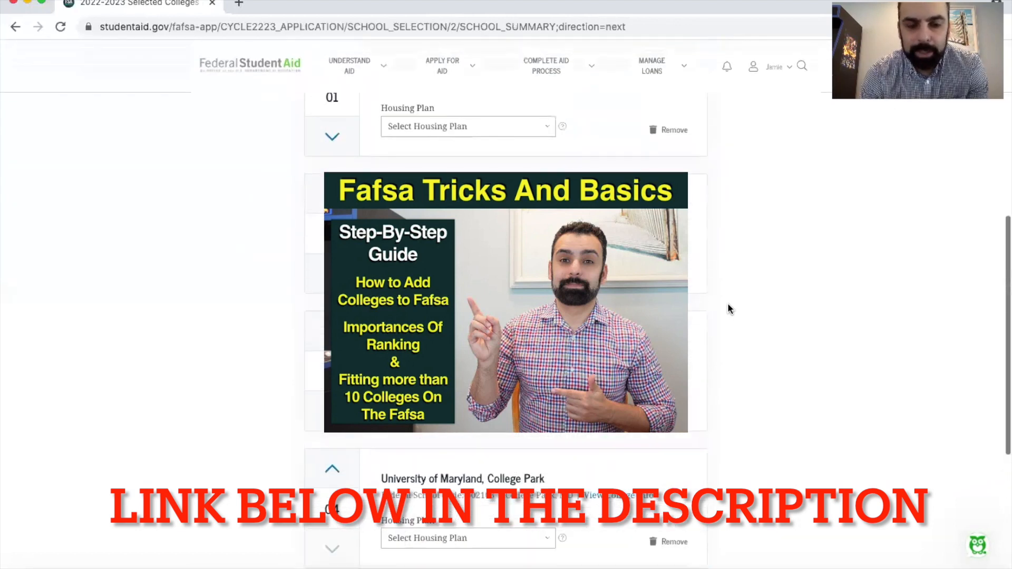
{"action": "left_click", "coordinate": [474, 129]}
{"action": "left_click", "coordinate": [476, 137]}
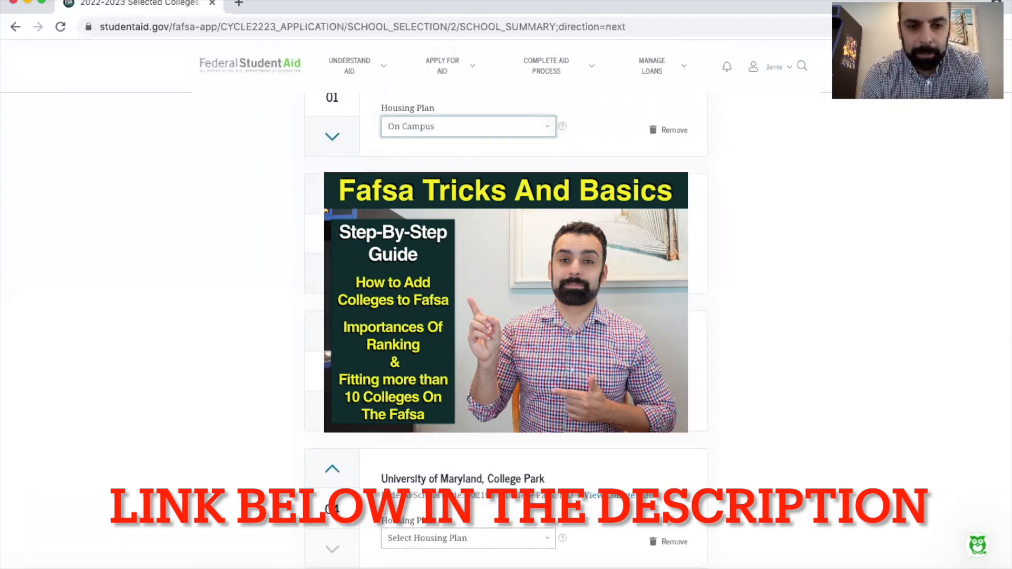
{"action": "scroll", "coordinate": [499, 311], "scroll_direction": "down", "scroll_amount": 2}
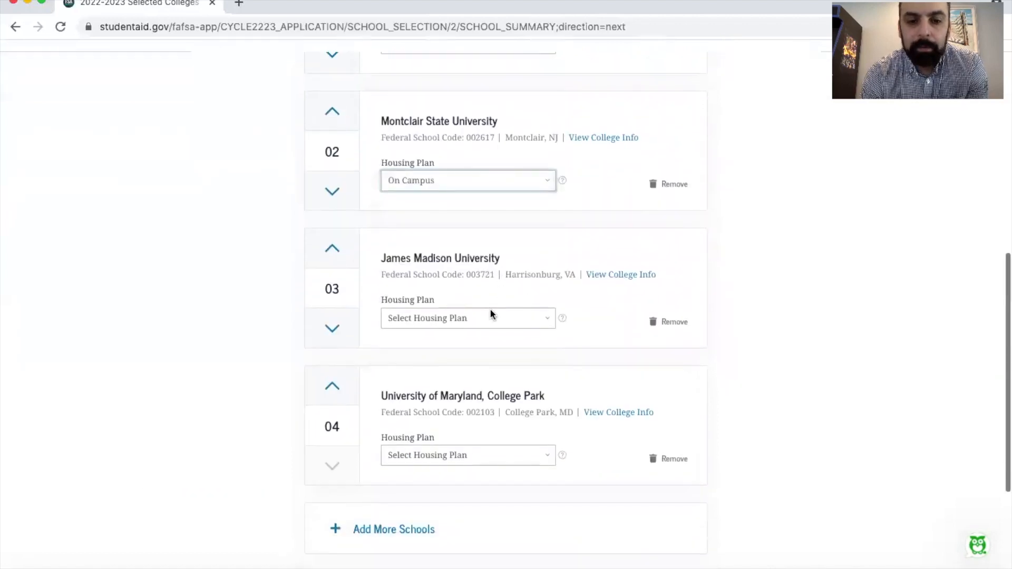
Set the housing plans of James Madison University and University of Maryland, College Park to On Campus, and continue to Dependency Status
{"action": "left_click", "coordinate": [491, 318]}
{"action": "left_click", "coordinate": [473, 330]}
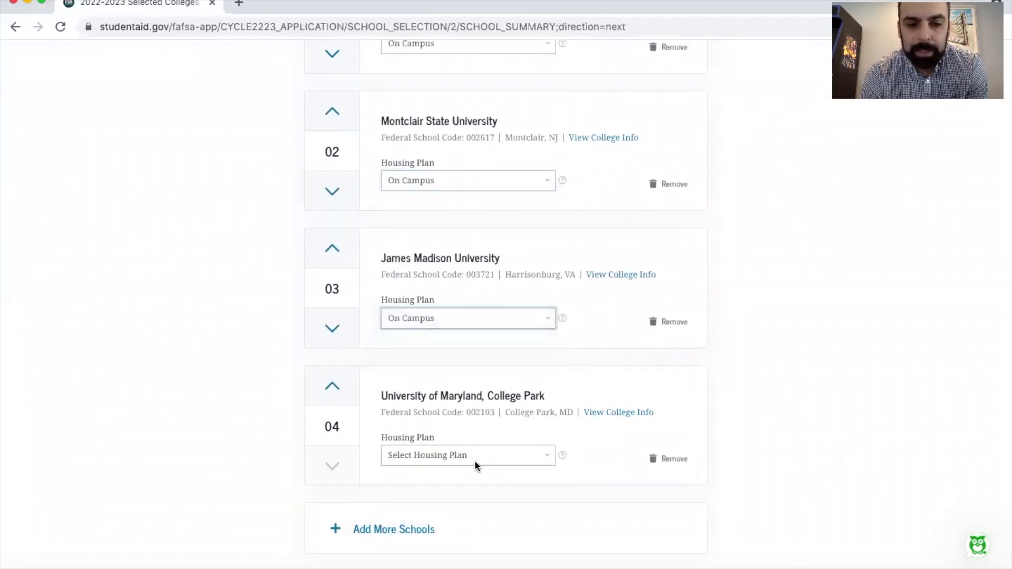
{"action": "left_click", "coordinate": [474, 460]}
{"action": "left_click", "coordinate": [466, 467]}
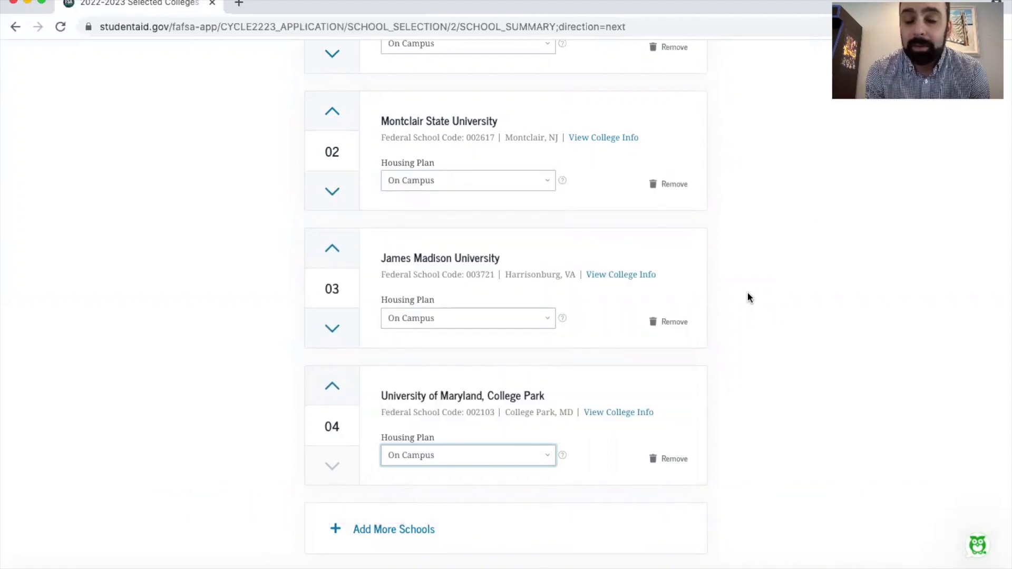
{"action": "scroll", "coordinate": [747, 297], "scroll_direction": "down", "scroll_amount": 4}
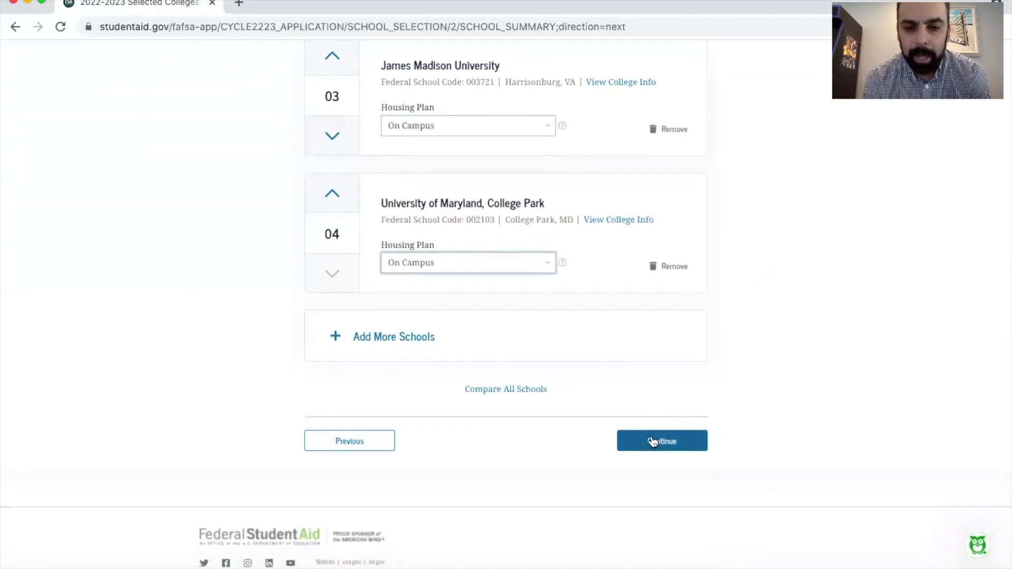
{"action": "left_click", "coordinate": [652, 443]}
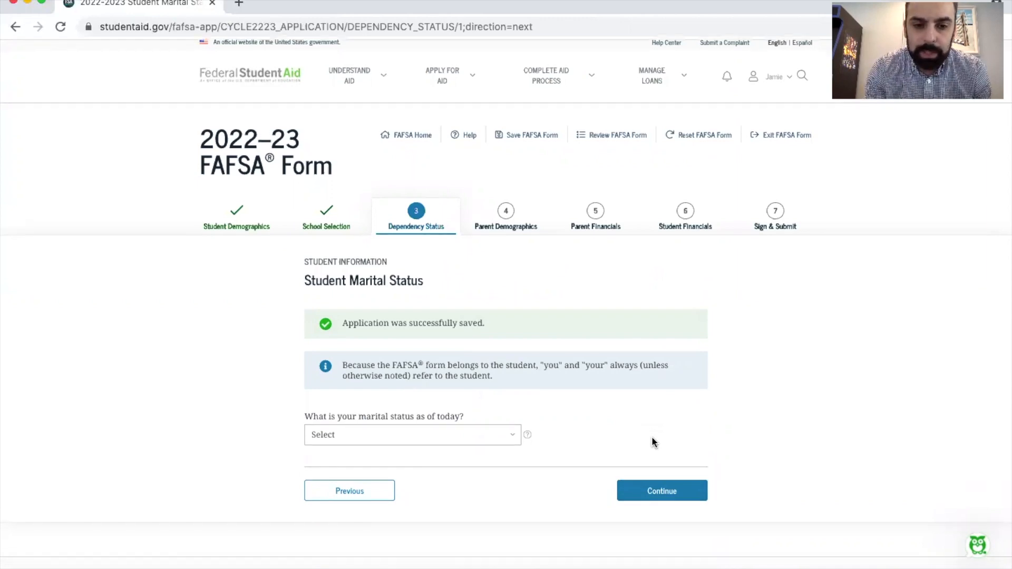
Try Divorced or Widowed and Married/Remarried as the student's marital status
{"action": "scroll", "coordinate": [652, 441], "scroll_direction": "down", "scroll_amount": 1}
{"action": "left_click", "coordinate": [442, 386]}
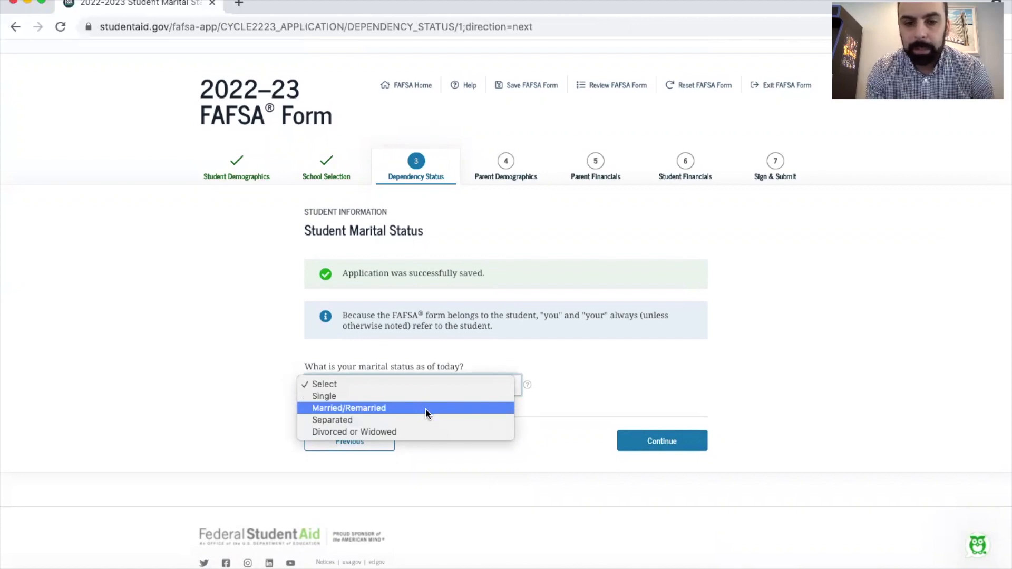
{"action": "left_click", "coordinate": [436, 431]}
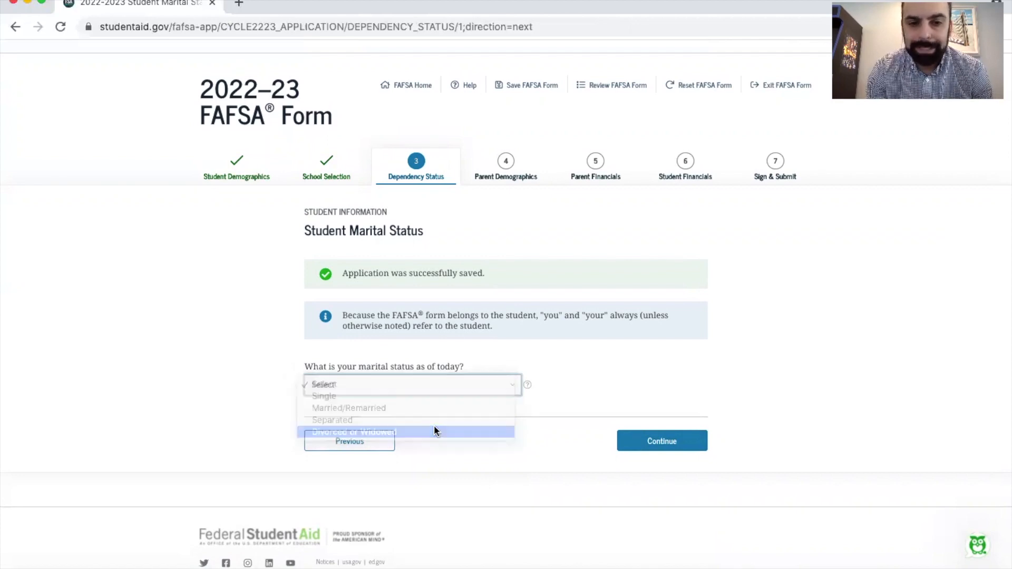
{"action": "left_click", "coordinate": [432, 386]}
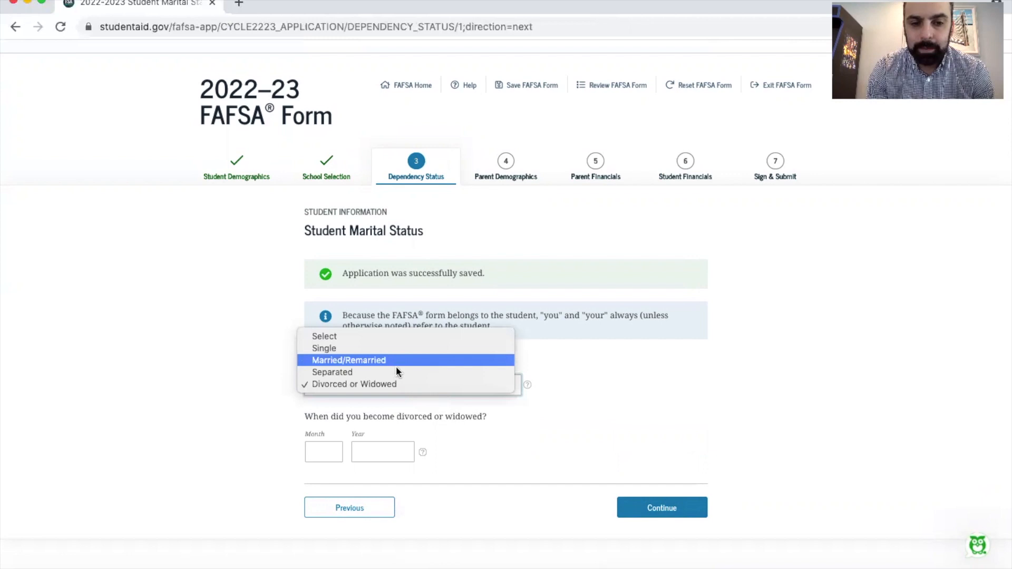
{"action": "left_click", "coordinate": [404, 360]}
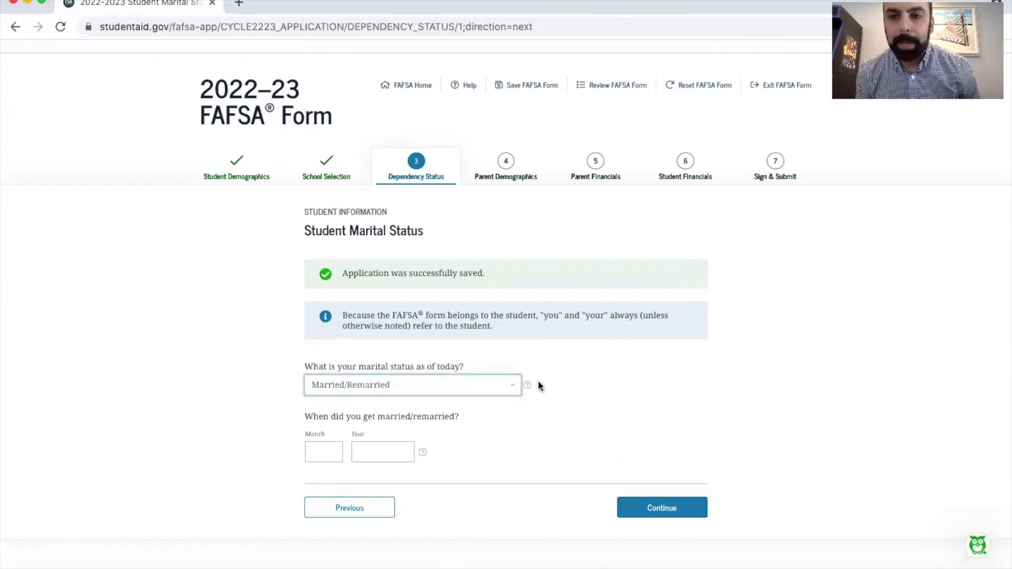
Set the student's marital status to Single, continue to the dependents questions and save the FAFSA form
{"action": "left_click", "coordinate": [461, 391]}
{"action": "left_click", "coordinate": [409, 373]}
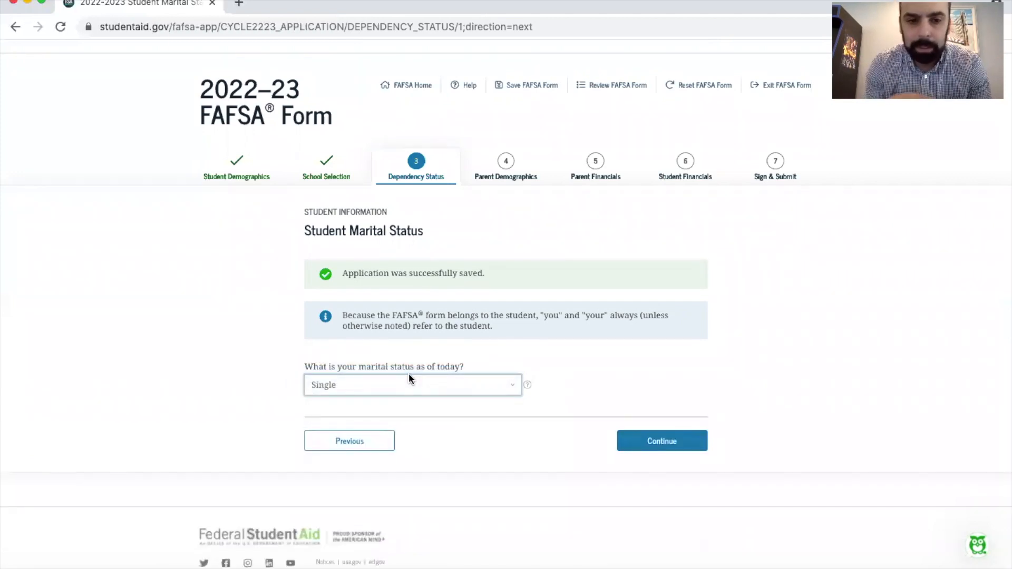
{"action": "left_click", "coordinate": [659, 446]}
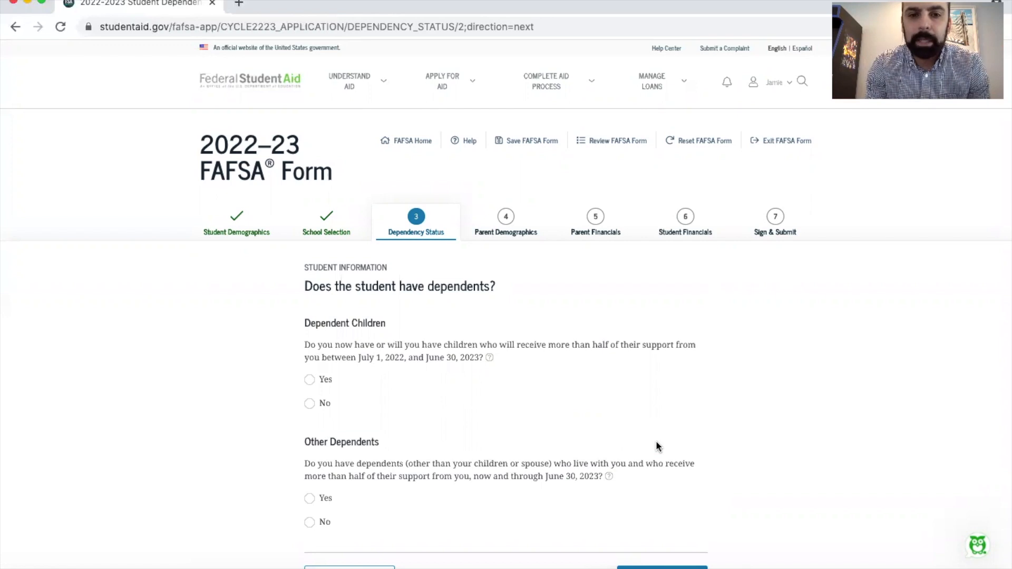
{"action": "left_click", "coordinate": [521, 144]}
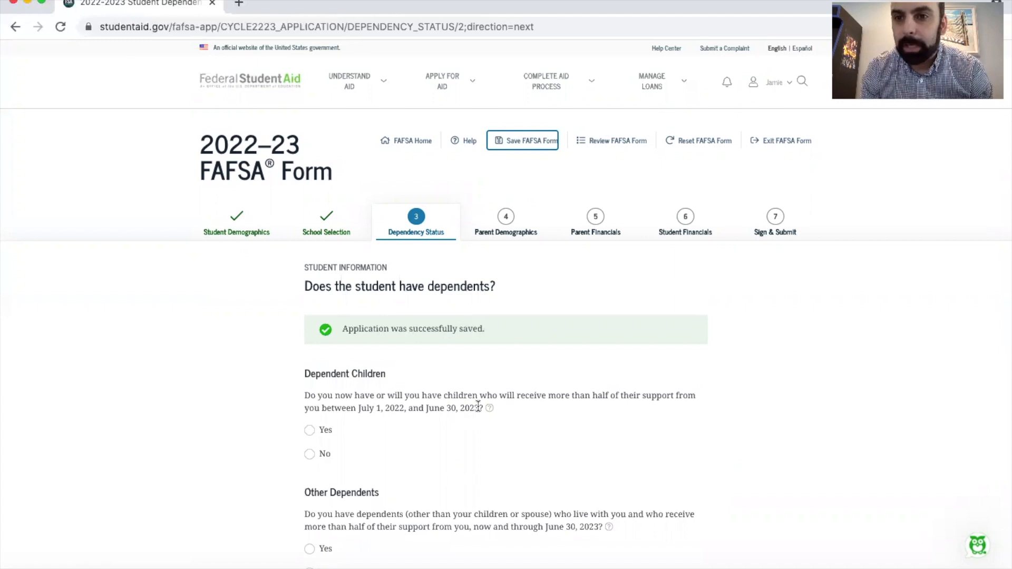
Answer No to both the Dependent Children and Other Dependents questions, and continue
{"action": "scroll", "coordinate": [478, 406], "scroll_direction": "down", "scroll_amount": 3}
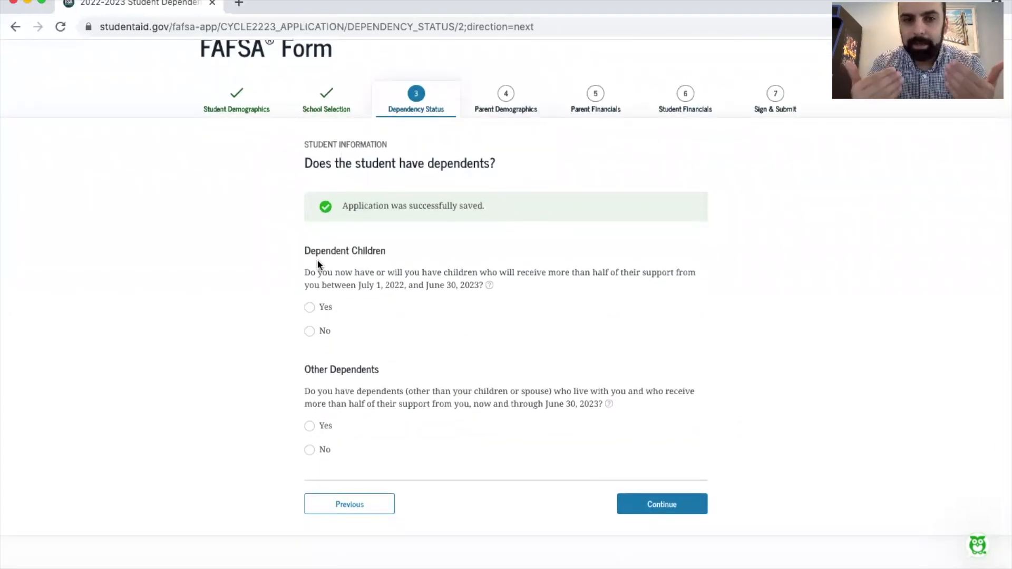
{"action": "scroll", "coordinate": [317, 264], "scroll_direction": "up", "scroll_amount": 1}
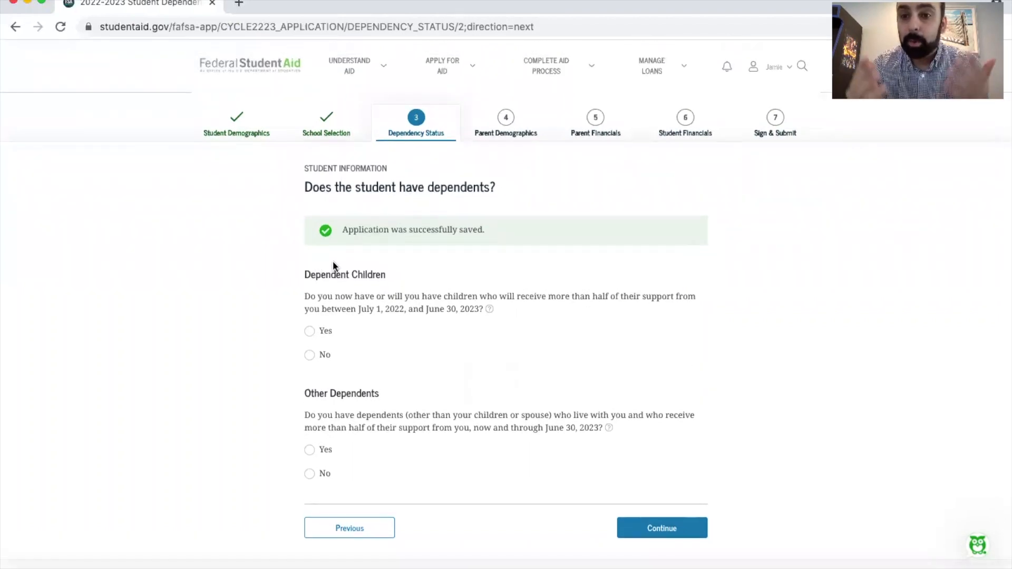
{"action": "left_click", "coordinate": [310, 355]}
{"action": "scroll", "coordinate": [499, 346], "scroll_direction": "down", "scroll_amount": 1}
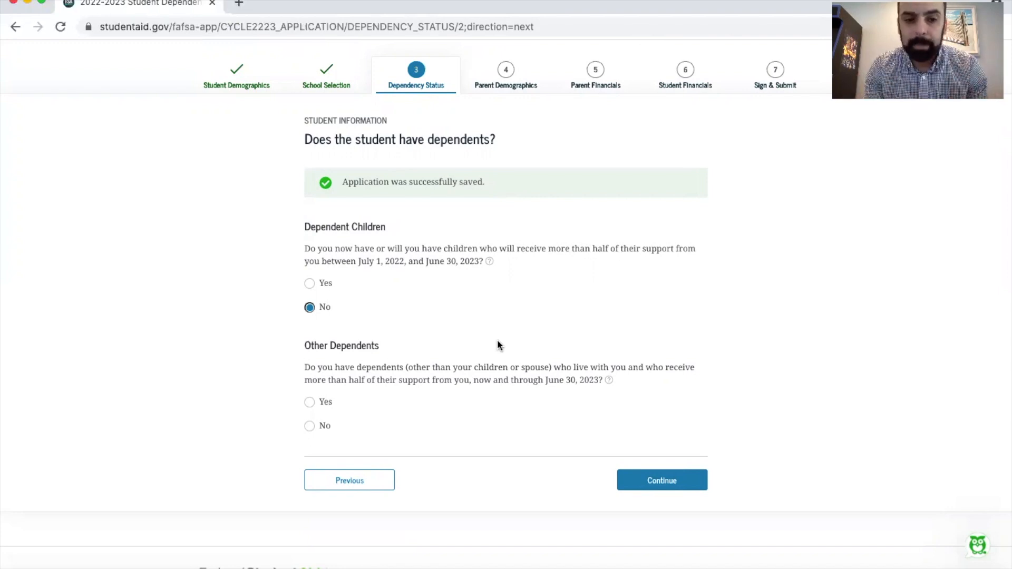
{"action": "scroll", "coordinate": [497, 346], "scroll_direction": "down", "scroll_amount": 1}
{"action": "left_click", "coordinate": [310, 401]}
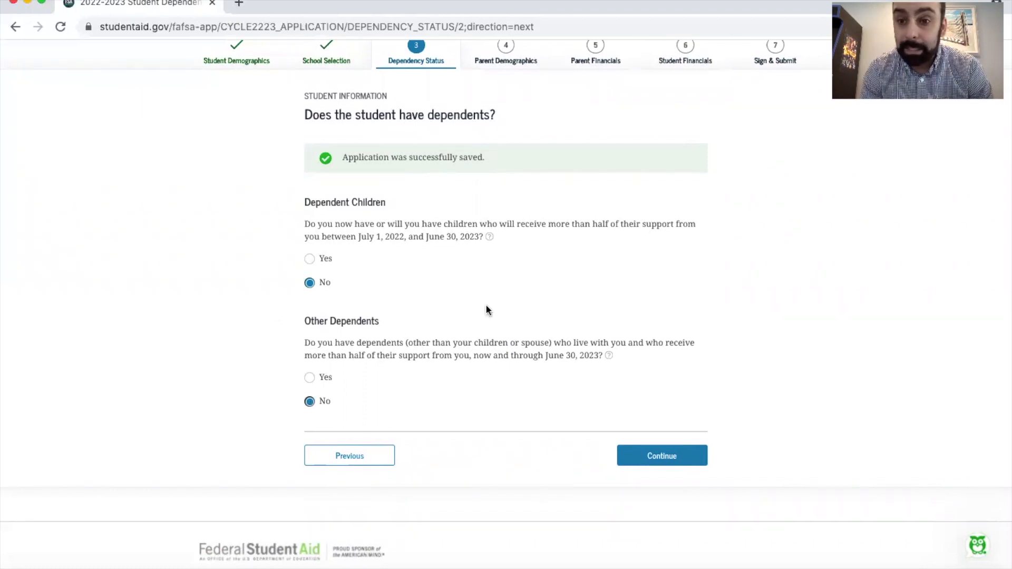
{"action": "left_click", "coordinate": [658, 461]}
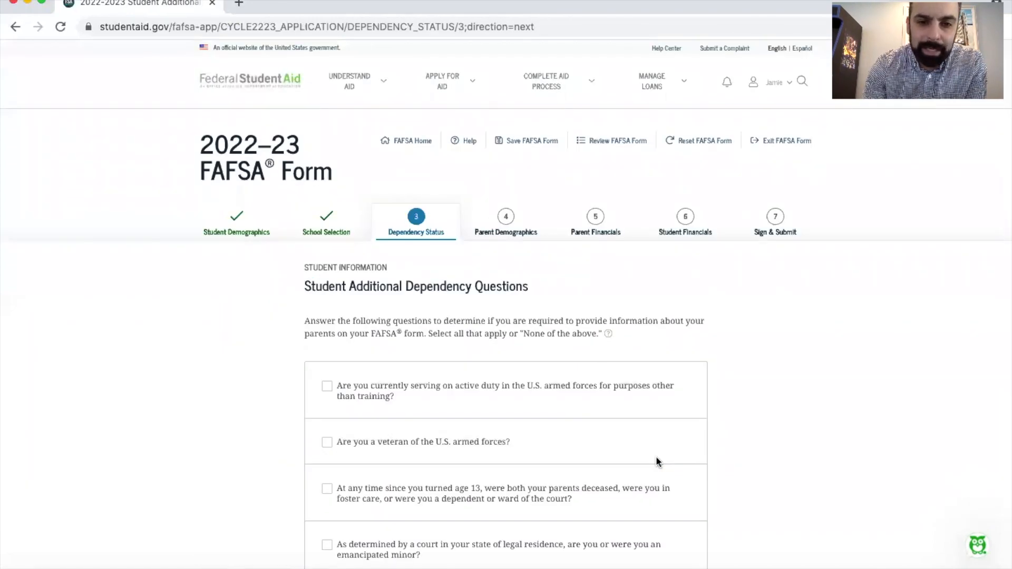
Answer the additional dependency questions with None of the above and continue to the homelessness question
{"action": "scroll", "coordinate": [656, 462], "scroll_direction": "down", "scroll_amount": 5}
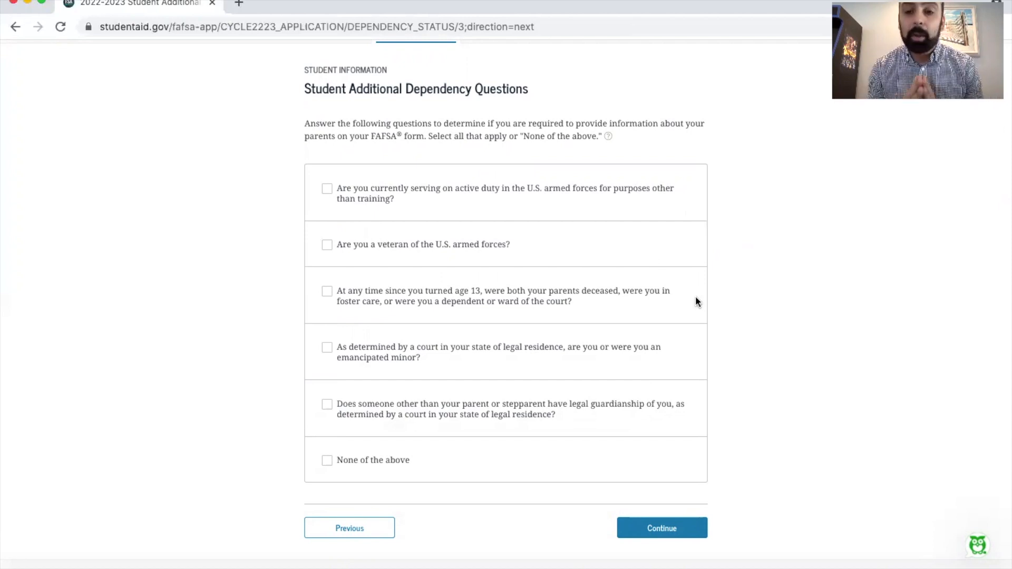
{"action": "left_click", "coordinate": [385, 411]}
{"action": "left_click", "coordinate": [328, 460]}
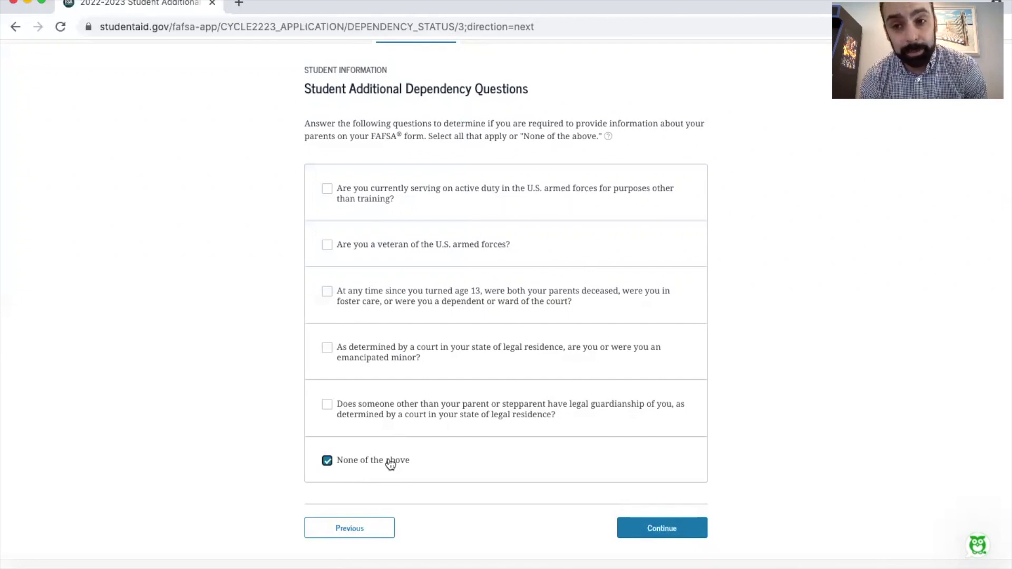
{"action": "left_click", "coordinate": [660, 535]}
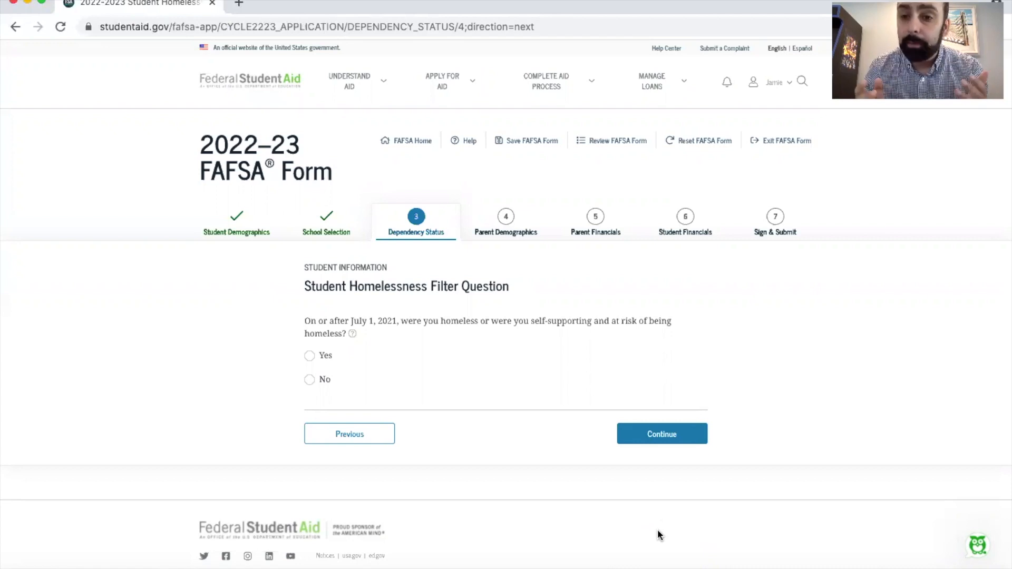
Read the help for the homelessness filter question, close it and answer No
{"action": "left_click", "coordinate": [352, 333]}
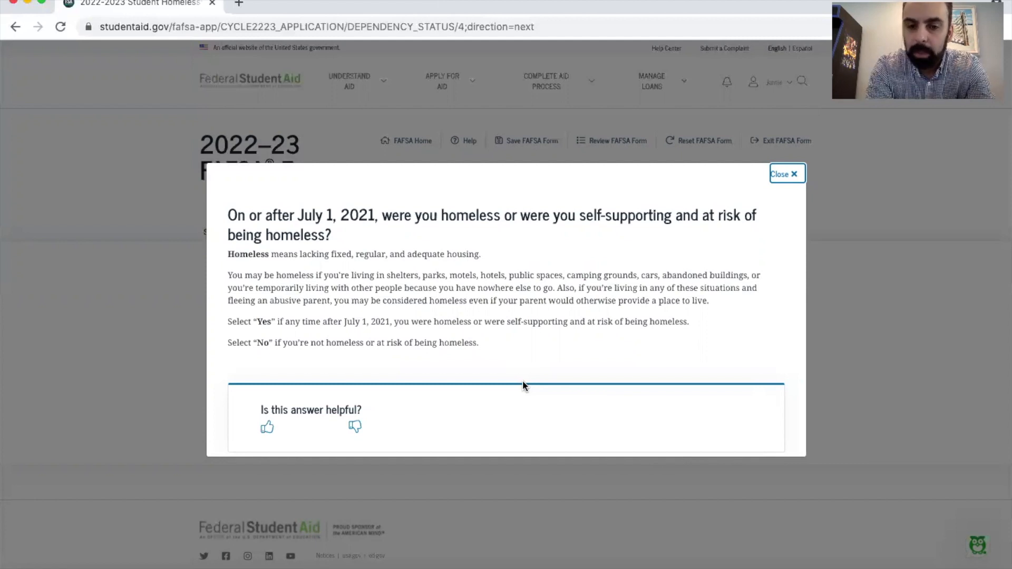
{"action": "left_click", "coordinate": [780, 175]}
{"action": "left_click", "coordinate": [311, 380]}
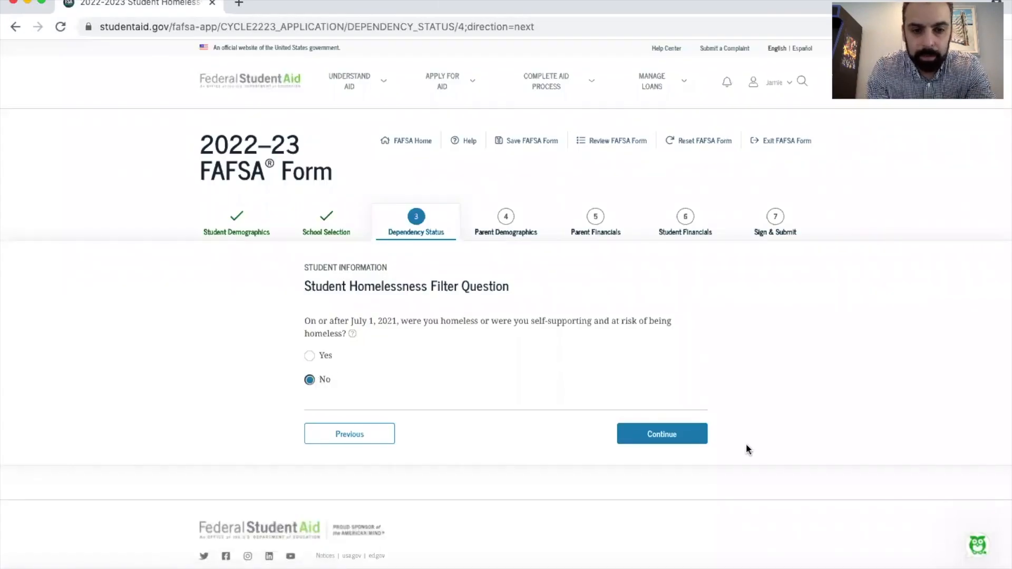
Choose to provide information about the parents, and continue past the Whose Information Should I Provide page to Parent Marital Status
{"action": "left_click", "coordinate": [684, 439]}
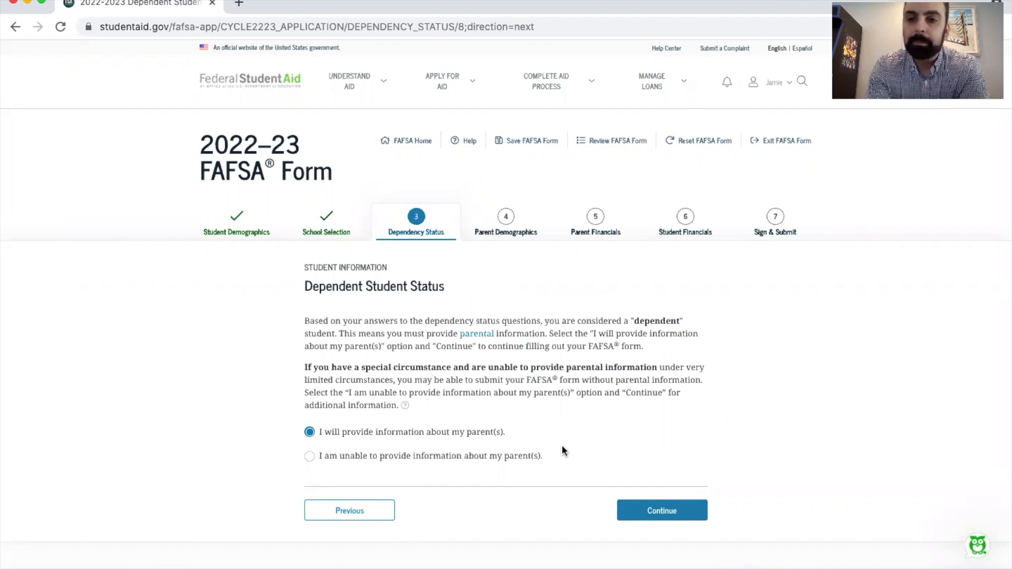
{"action": "left_click", "coordinate": [328, 457]}
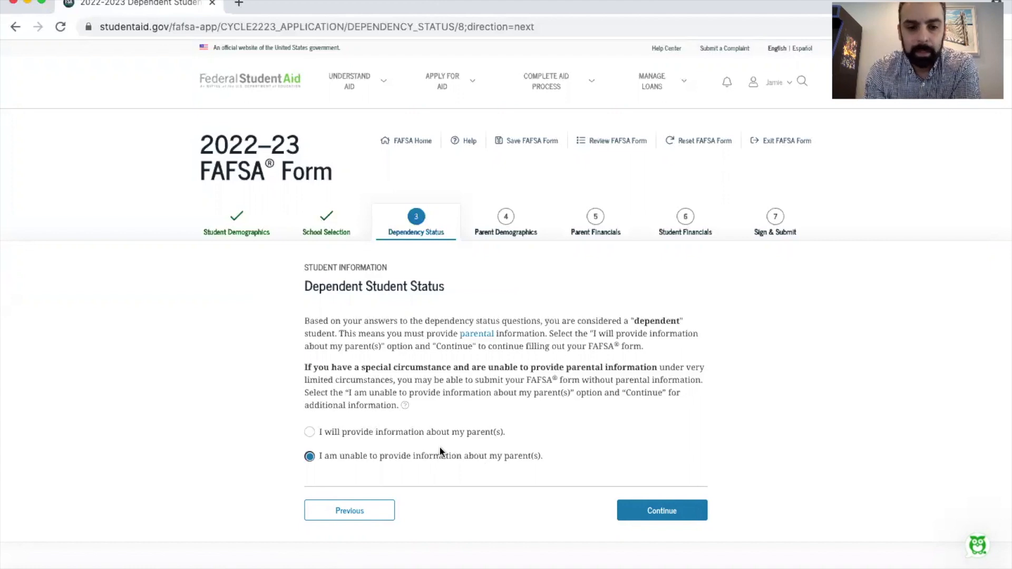
{"action": "left_click", "coordinate": [322, 431]}
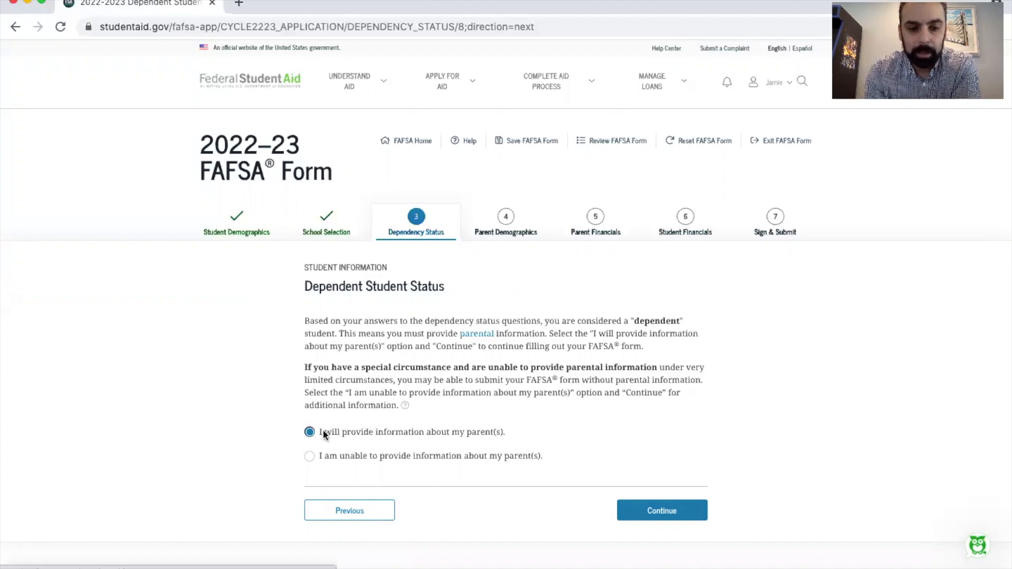
{"action": "left_click", "coordinate": [656, 510]}
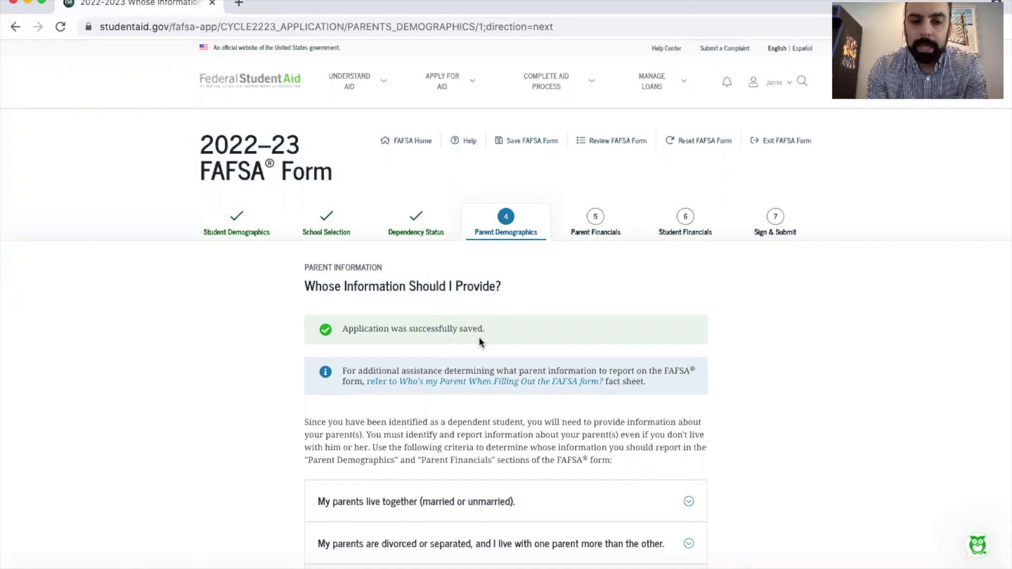
{"action": "scroll", "coordinate": [479, 338], "scroll_direction": "down", "scroll_amount": 4}
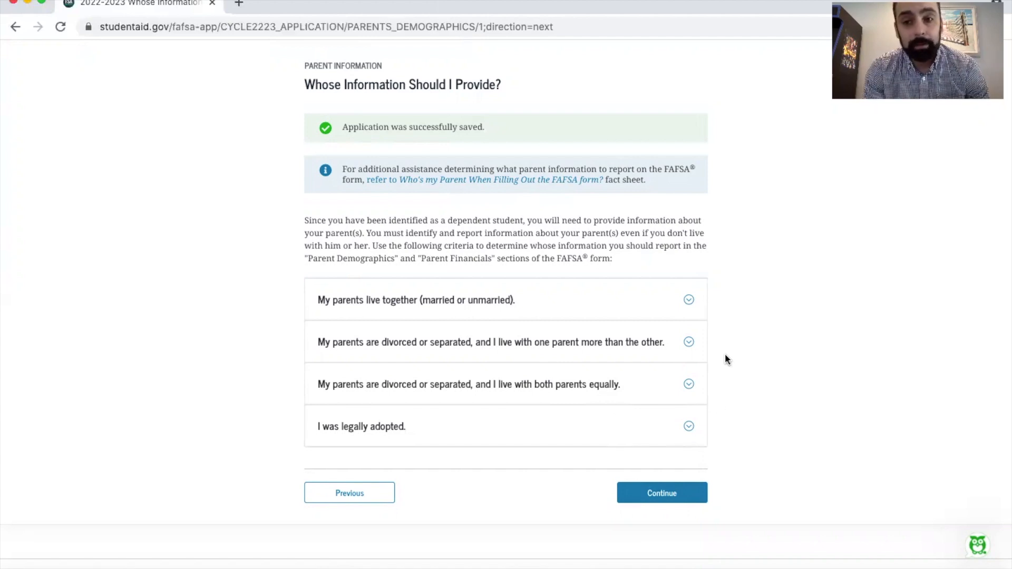
{"action": "left_click", "coordinate": [666, 496]}
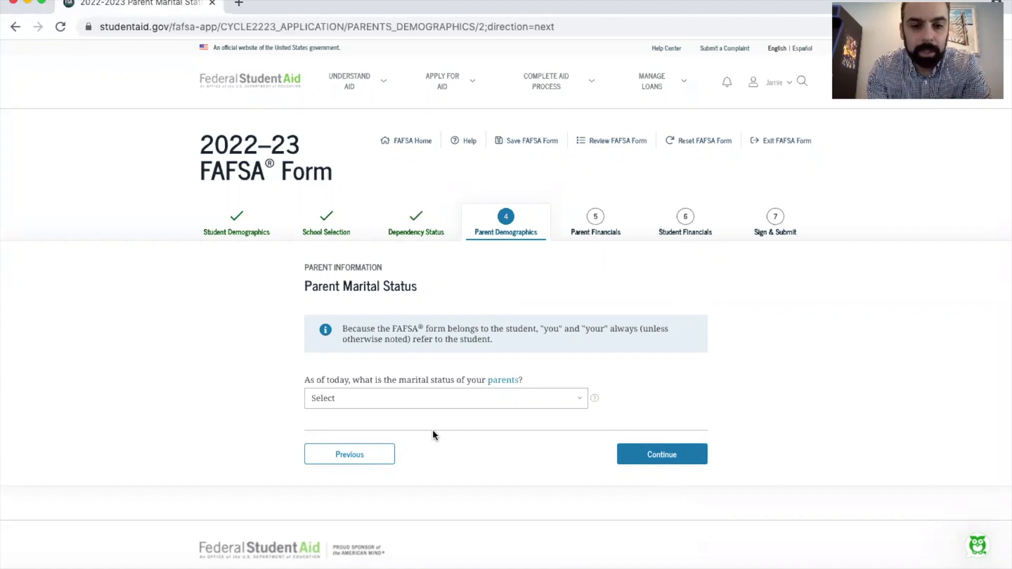
Try each parent marital status option in order, from Never married through Widowed, to examine its follow-up questions
{"action": "left_click", "coordinate": [414, 394]}
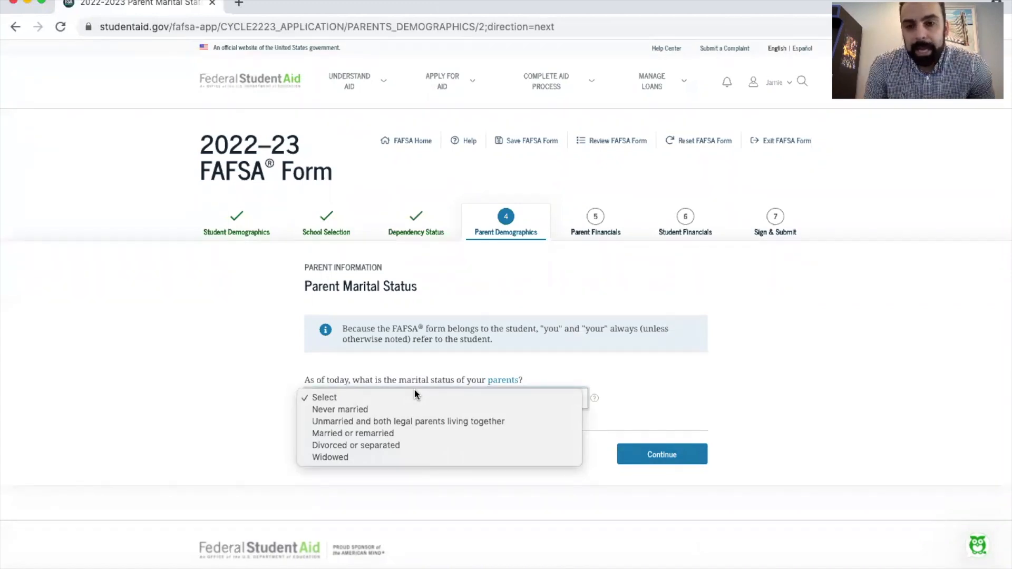
{"action": "left_click", "coordinate": [377, 410]}
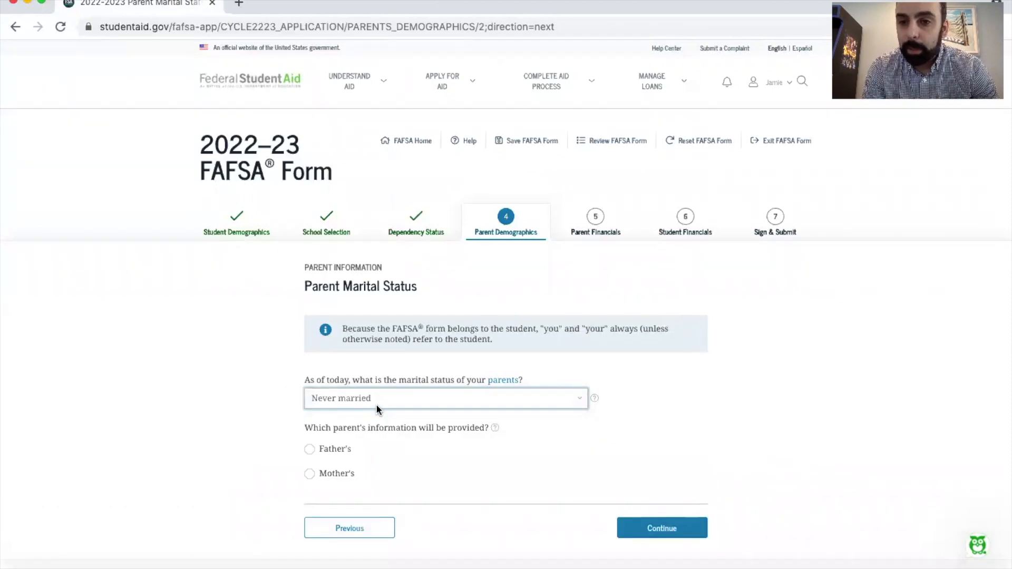
{"action": "left_click", "coordinate": [376, 404]}
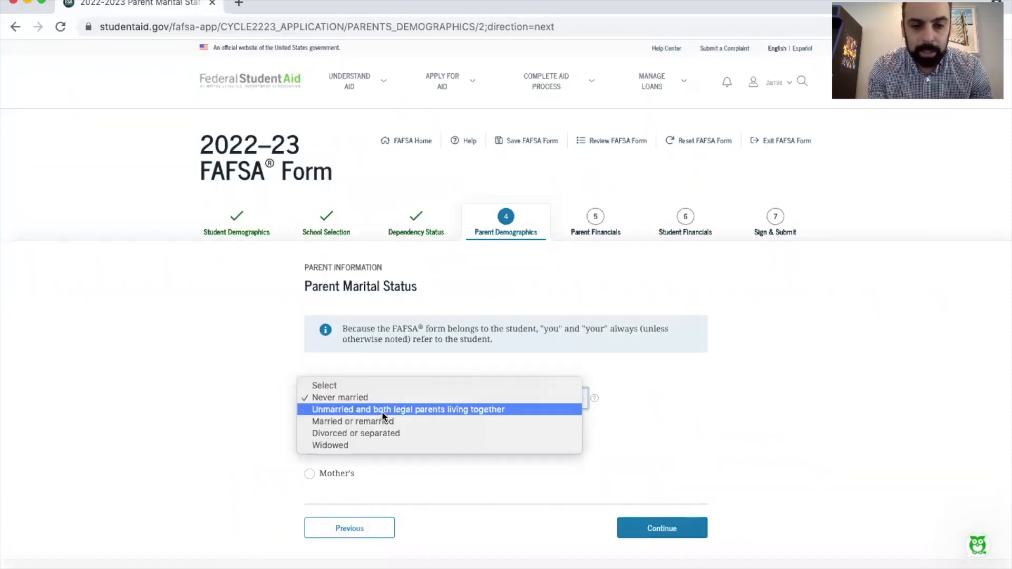
{"action": "left_click", "coordinate": [382, 411]}
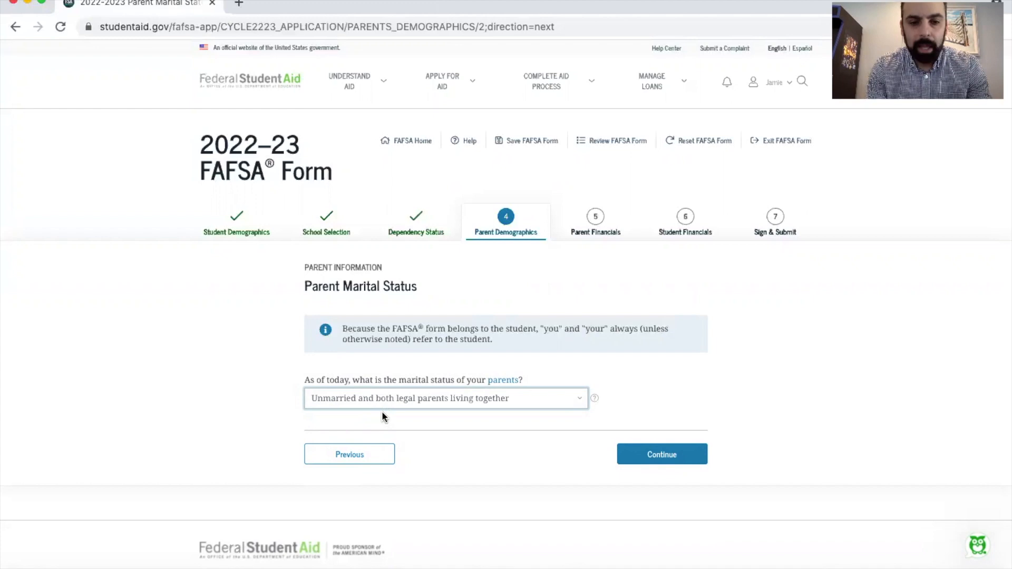
{"action": "left_click", "coordinate": [386, 403]}
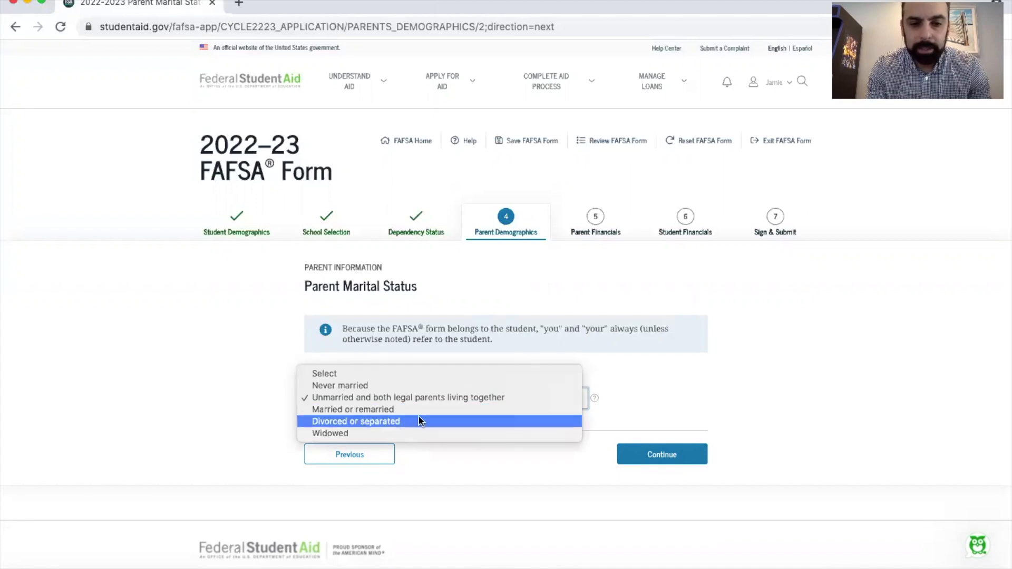
{"action": "left_click", "coordinate": [420, 409]}
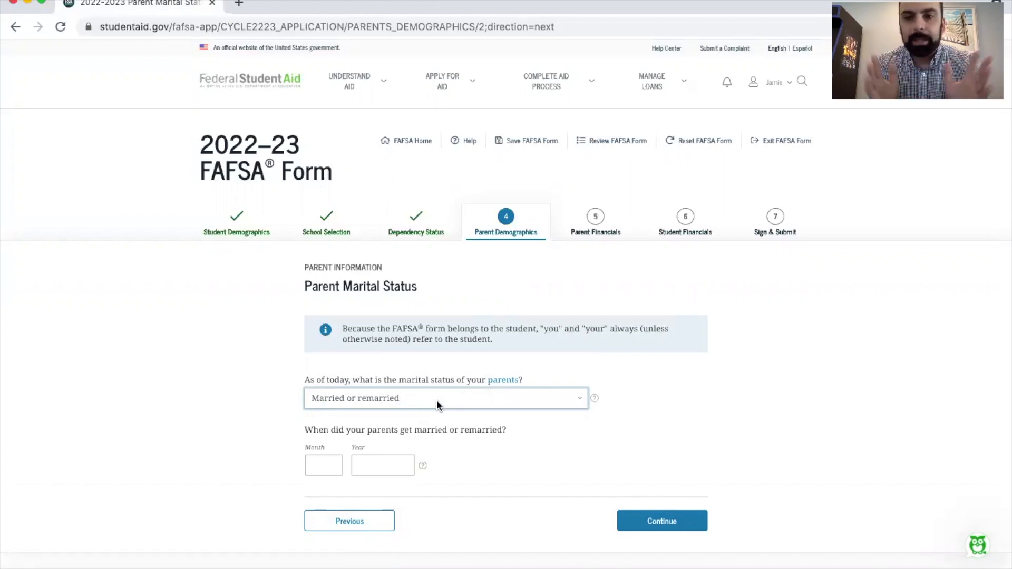
{"action": "left_click", "coordinate": [437, 400]}
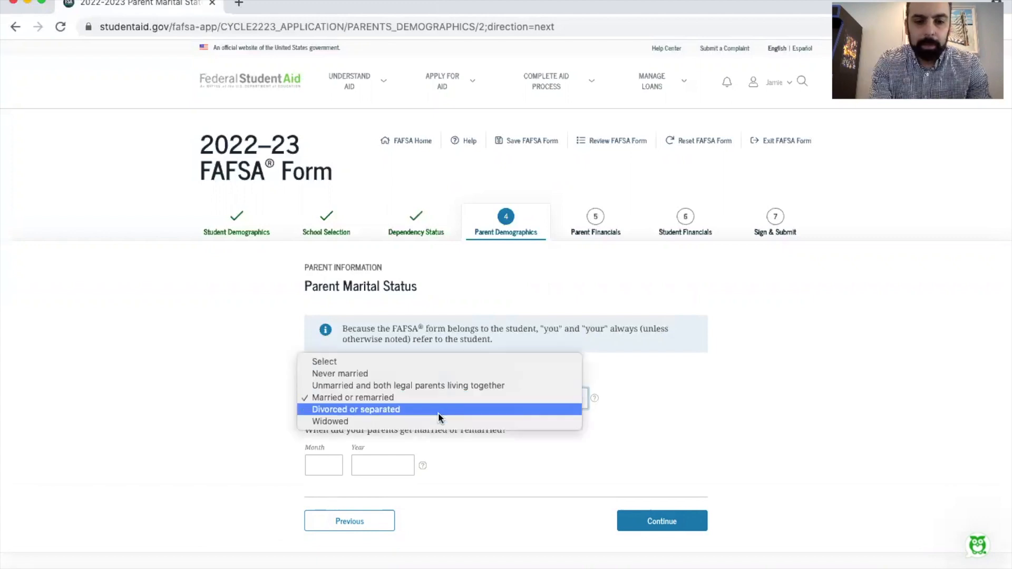
{"action": "left_click", "coordinate": [439, 410]}
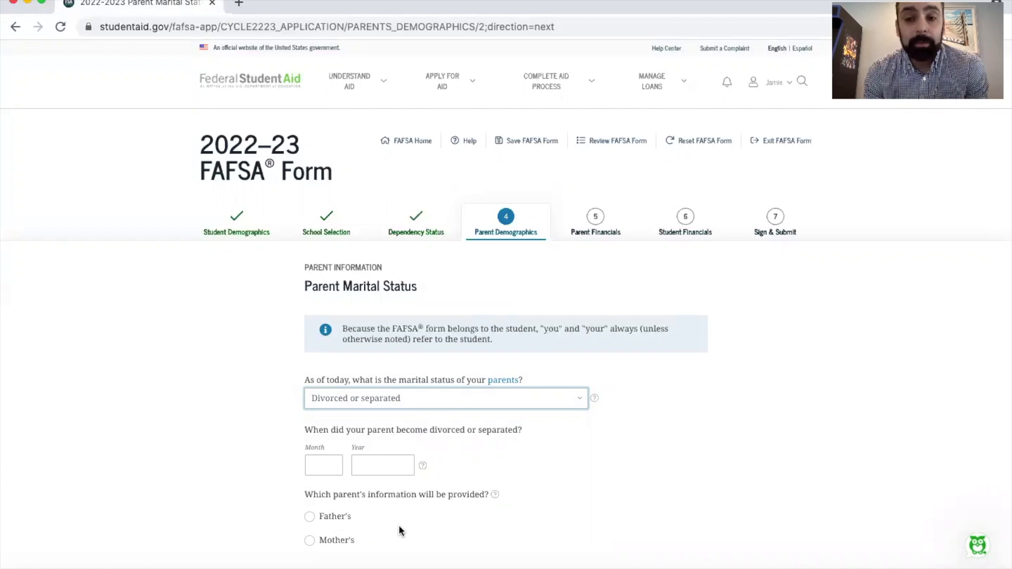
{"action": "left_click", "coordinate": [441, 398]}
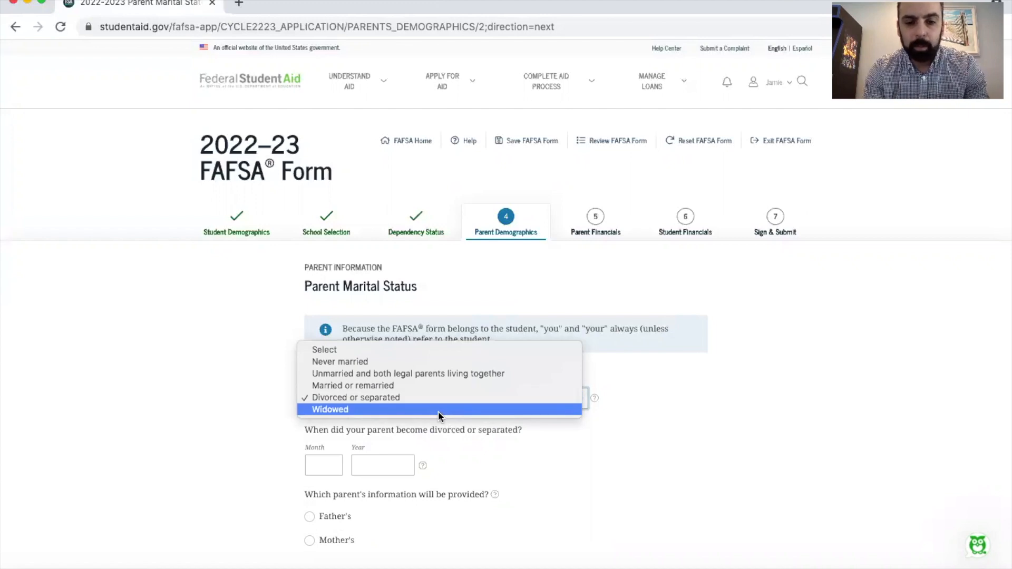
{"action": "left_click", "coordinate": [438, 410]}
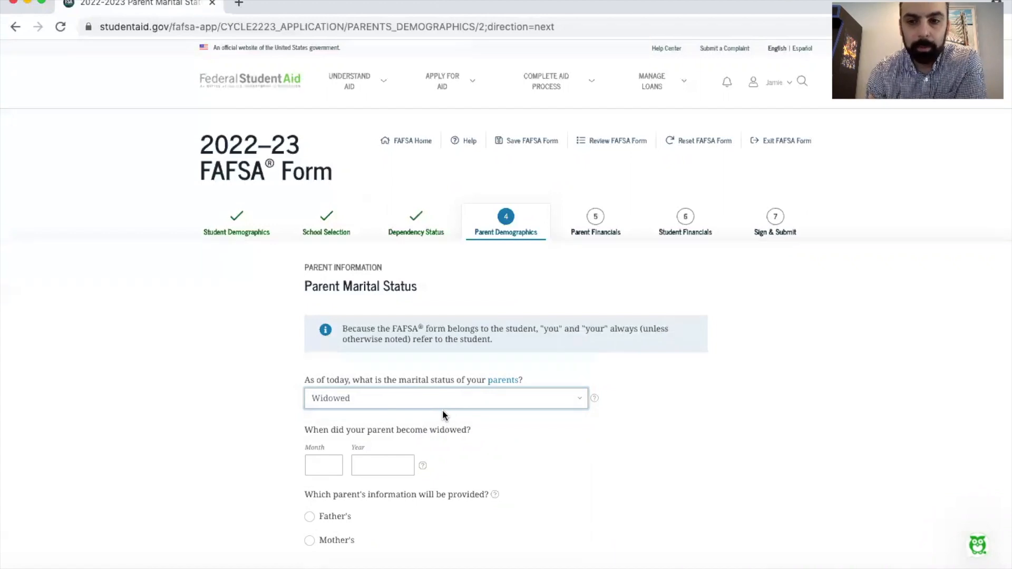
Set the parents' marital status to Divorced or separated, with month 03 and year 2021 as the separation date
{"action": "left_click", "coordinate": [447, 401]}
{"action": "left_click", "coordinate": [433, 432]}
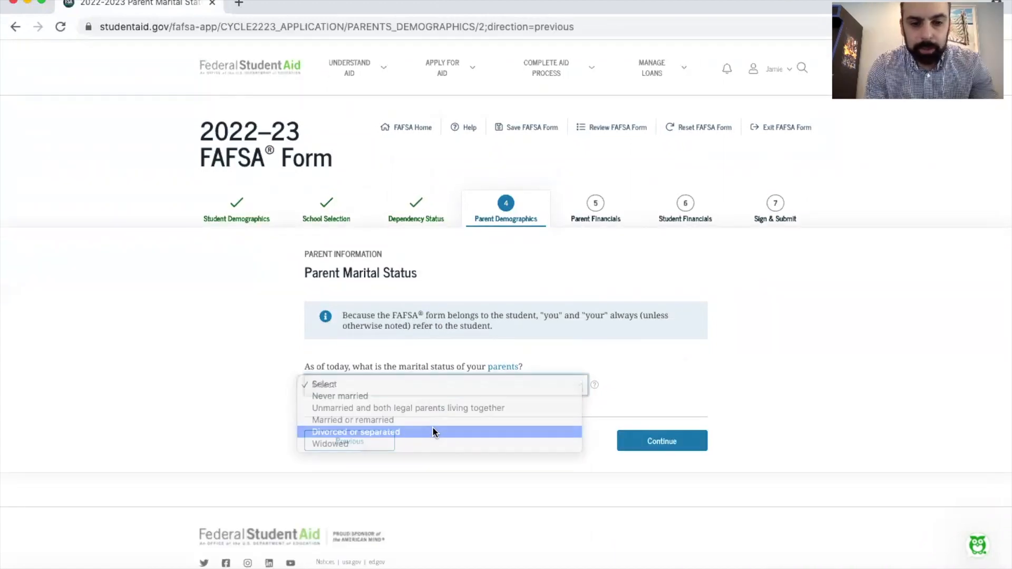
{"action": "scroll", "coordinate": [433, 432], "scroll_direction": "down", "scroll_amount": 1}
{"action": "left_click", "coordinate": [332, 416]}
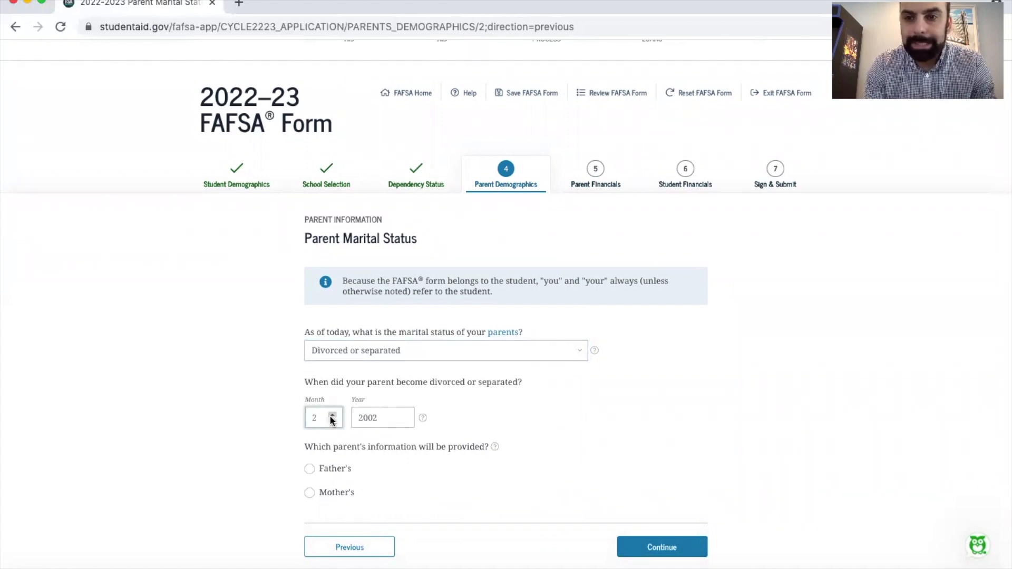
{"action": "left_click", "coordinate": [332, 416]}
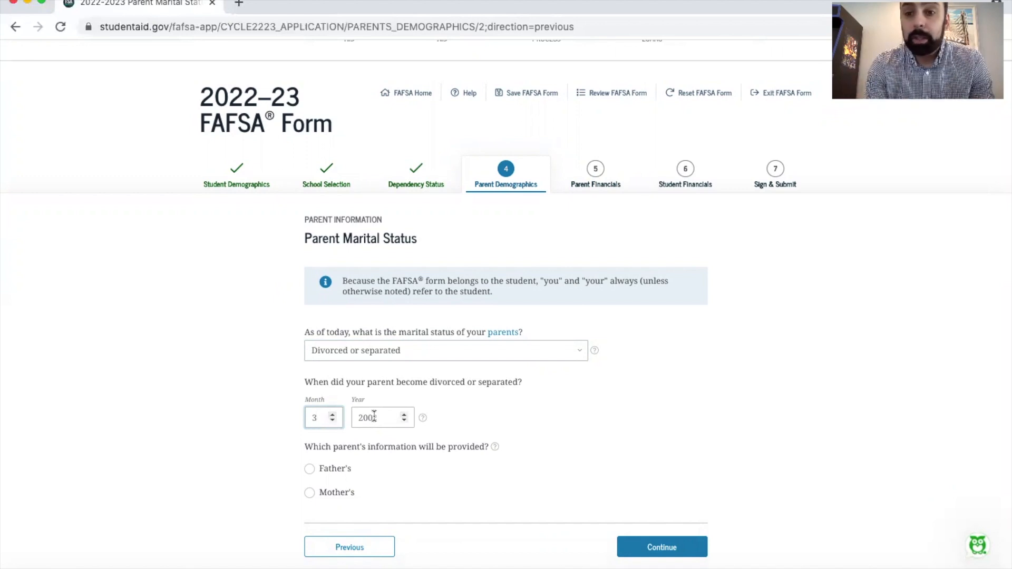
{"action": "left_click", "coordinate": [374, 417]}
{"action": "key", "text": "BackSpace"}
{"action": "key", "text": "BackSpace"}
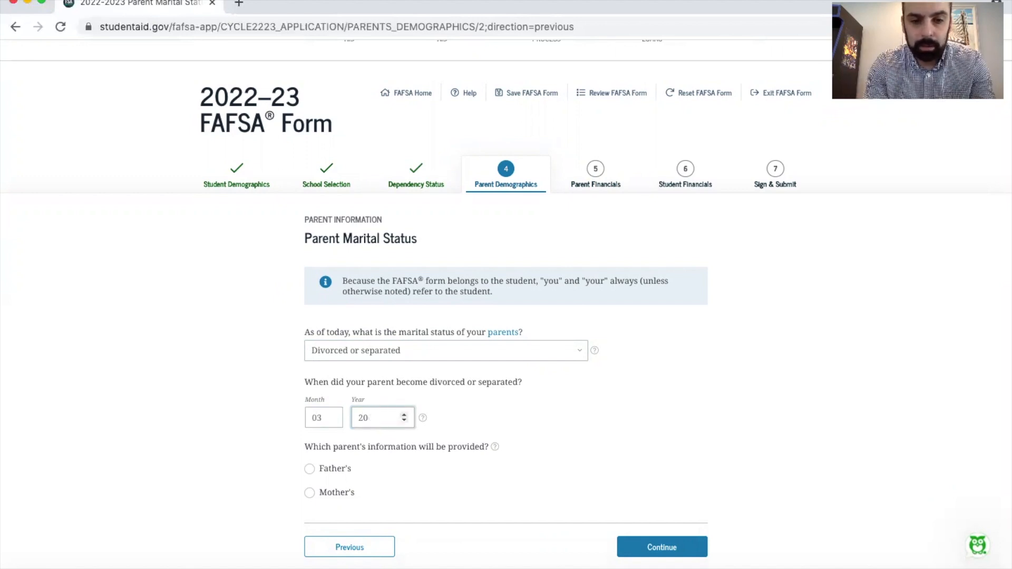
{"action": "type", "text": "21"}
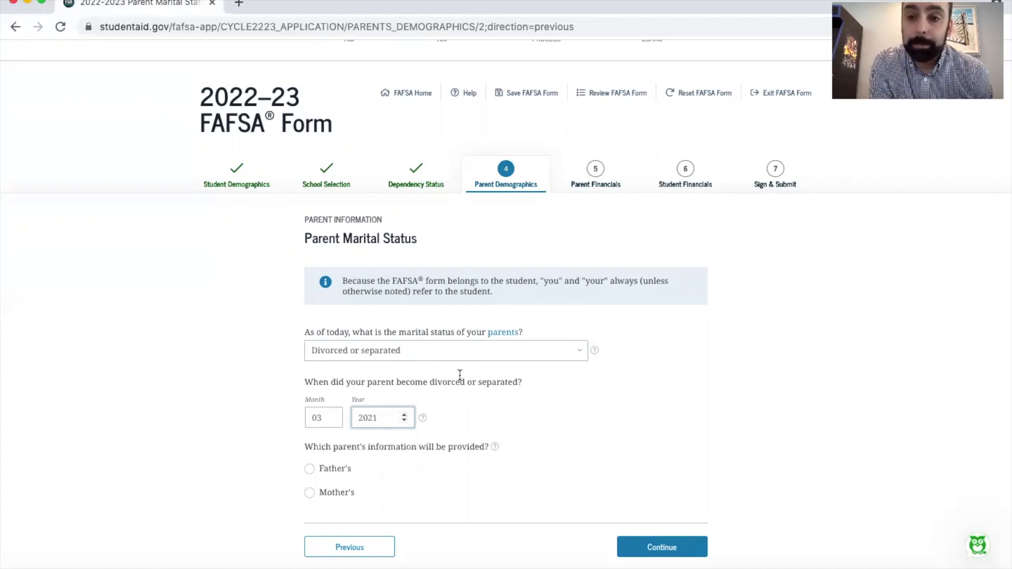
Select Mother's as the parent information provided, and continue through her prefilled personal details and state of legal residence
{"action": "left_click", "coordinate": [303, 494]}
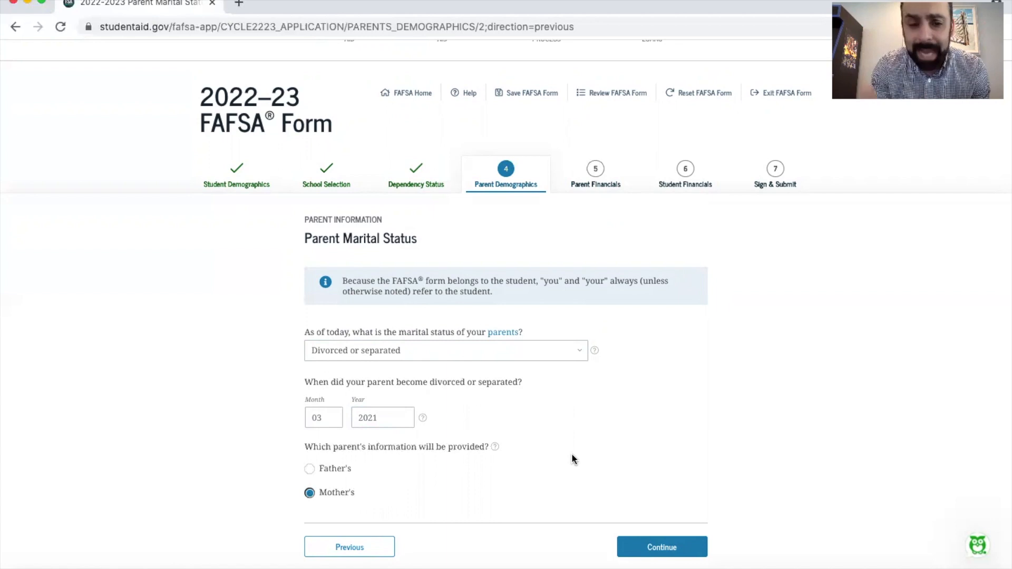
{"action": "left_click", "coordinate": [666, 547]}
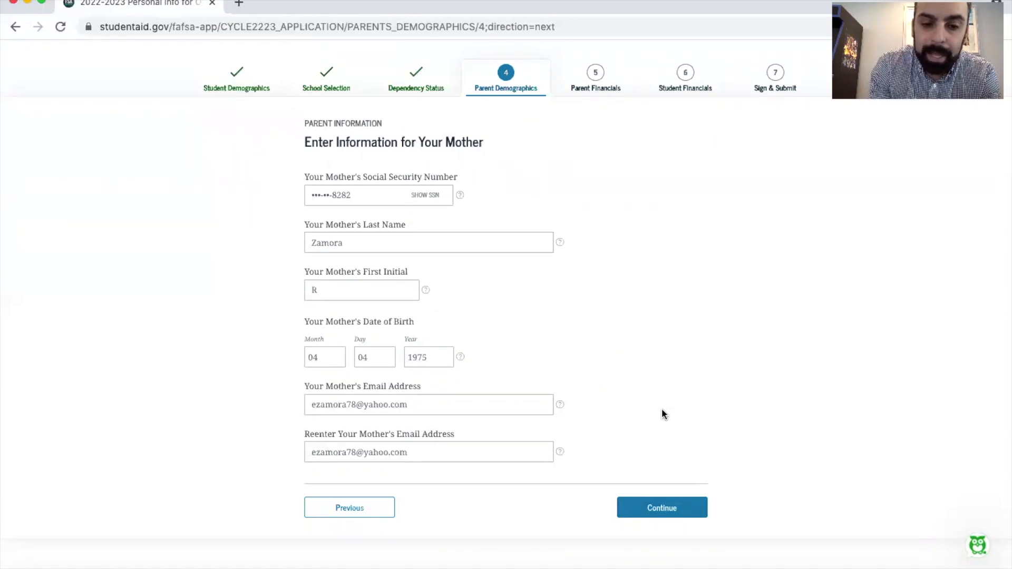
{"action": "left_click", "coordinate": [656, 511]}
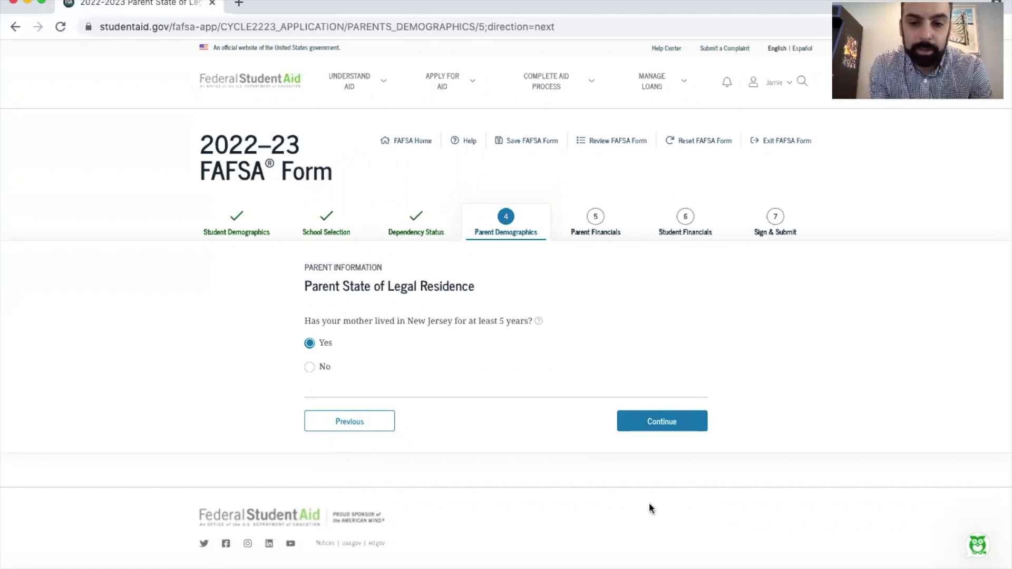
{"action": "left_click", "coordinate": [658, 427]}
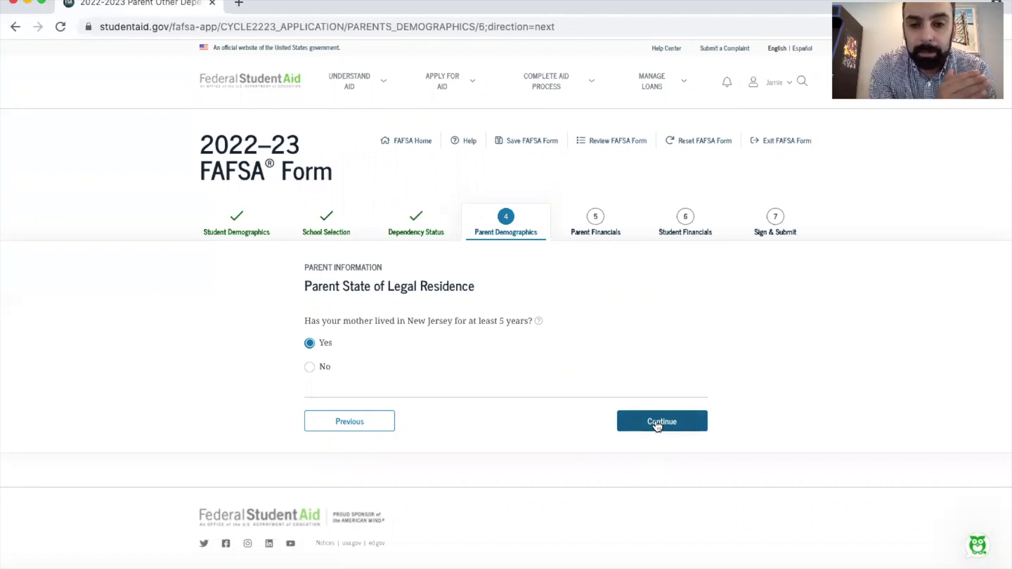
Set the number of the mother's other dependent children to 1 and continue to the household information
{"action": "scroll", "coordinate": [655, 421], "scroll_direction": "down", "scroll_amount": 3}
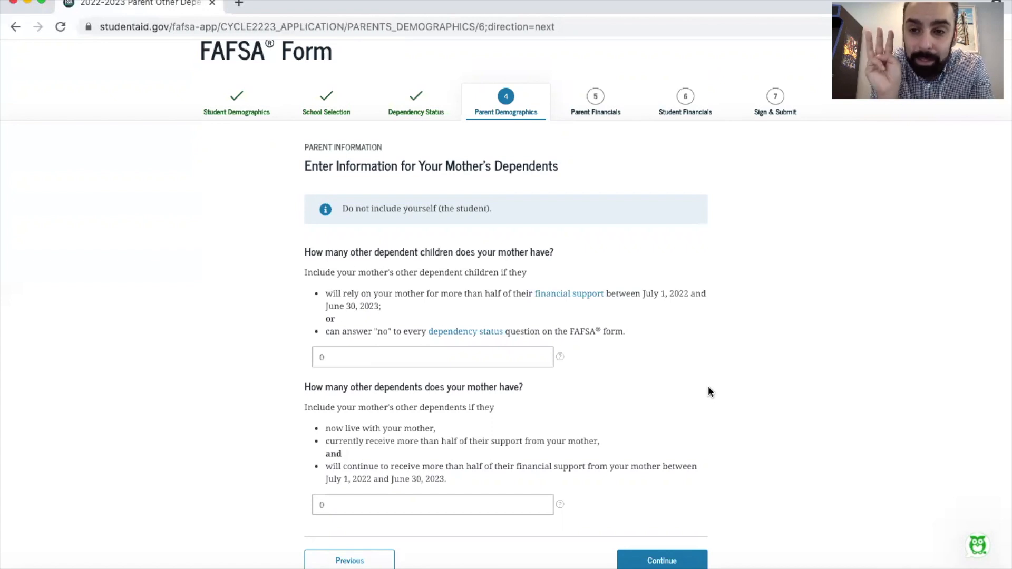
{"action": "left_click", "coordinate": [335, 363]}
{"action": "key", "text": "BackSpace"}
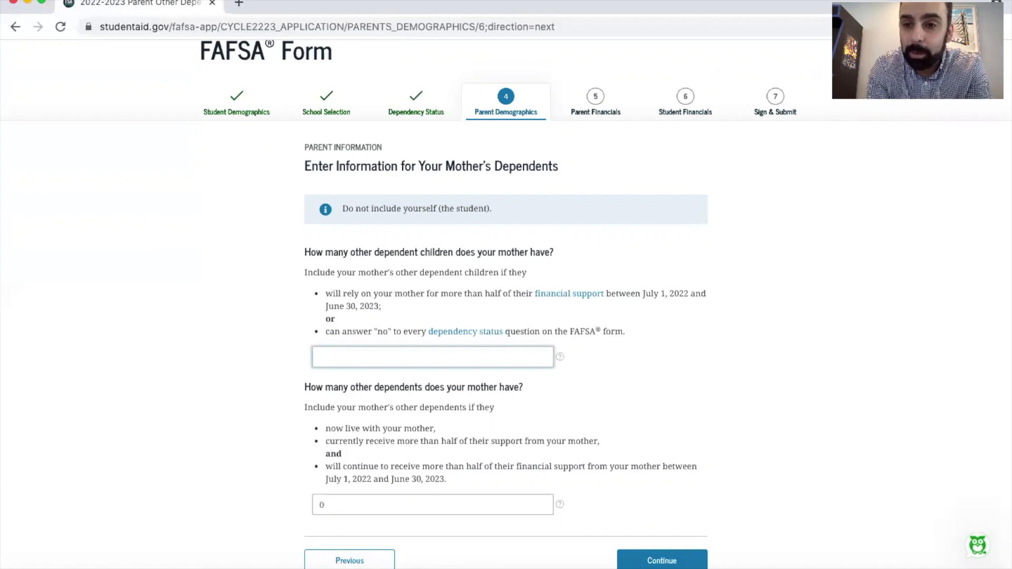
{"action": "type", "text": "1"}
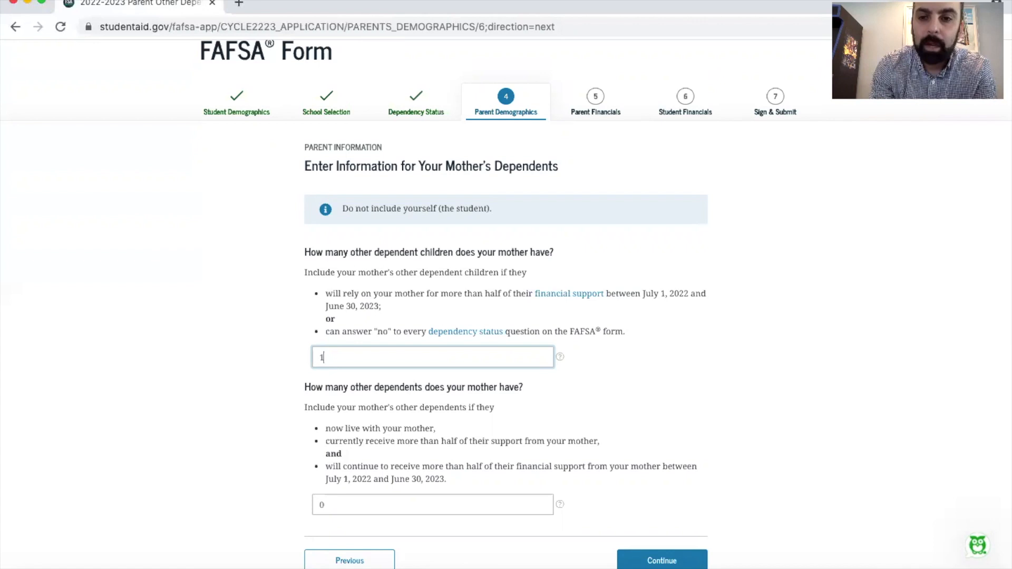
{"action": "scroll", "coordinate": [160, 409], "scroll_direction": "down", "scroll_amount": 3}
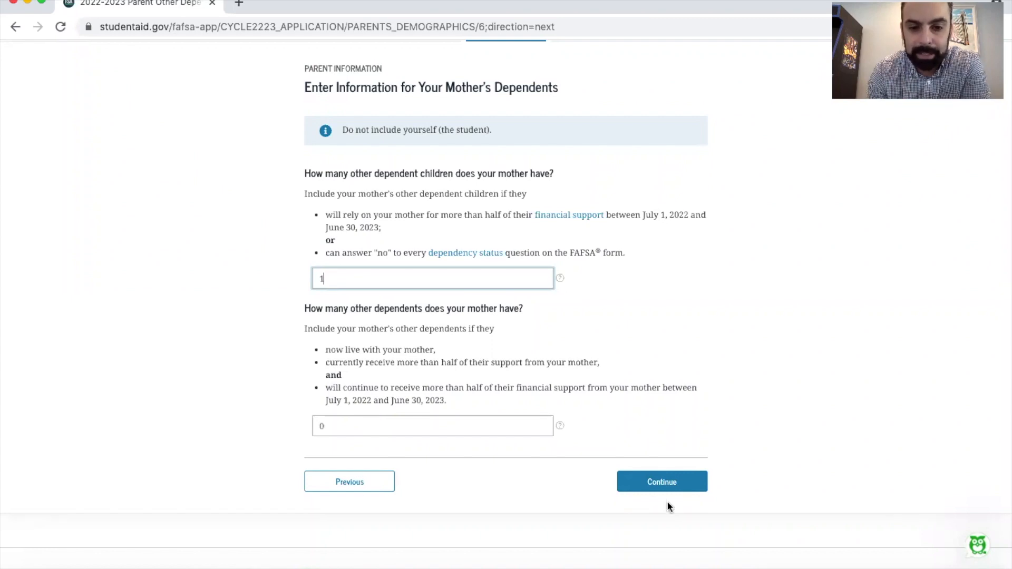
{"action": "left_click", "coordinate": [667, 480]}
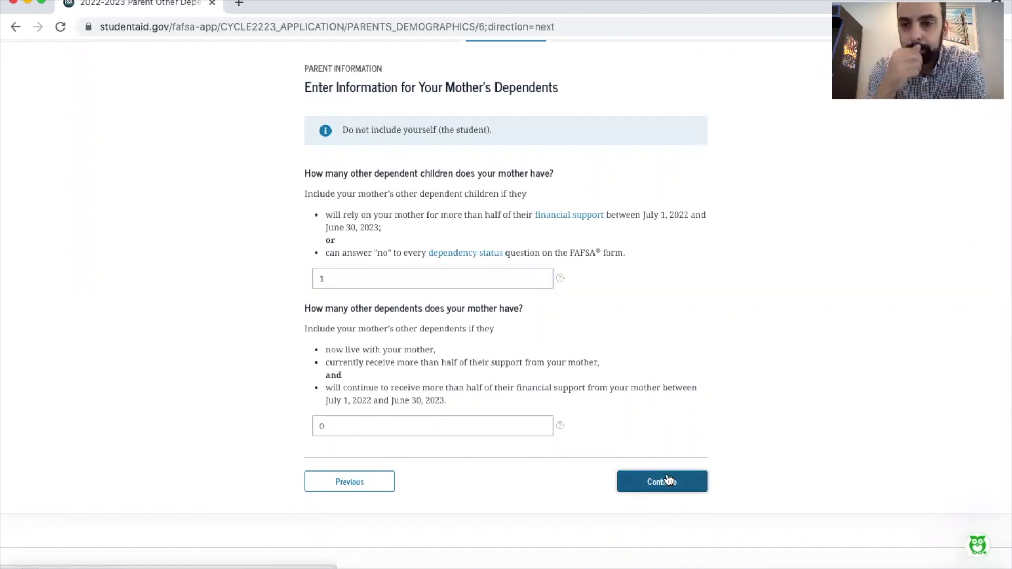
Enter 2 as the number of household dependents who will be in college
{"action": "scroll", "coordinate": [668, 477], "scroll_direction": "down", "scroll_amount": 2}
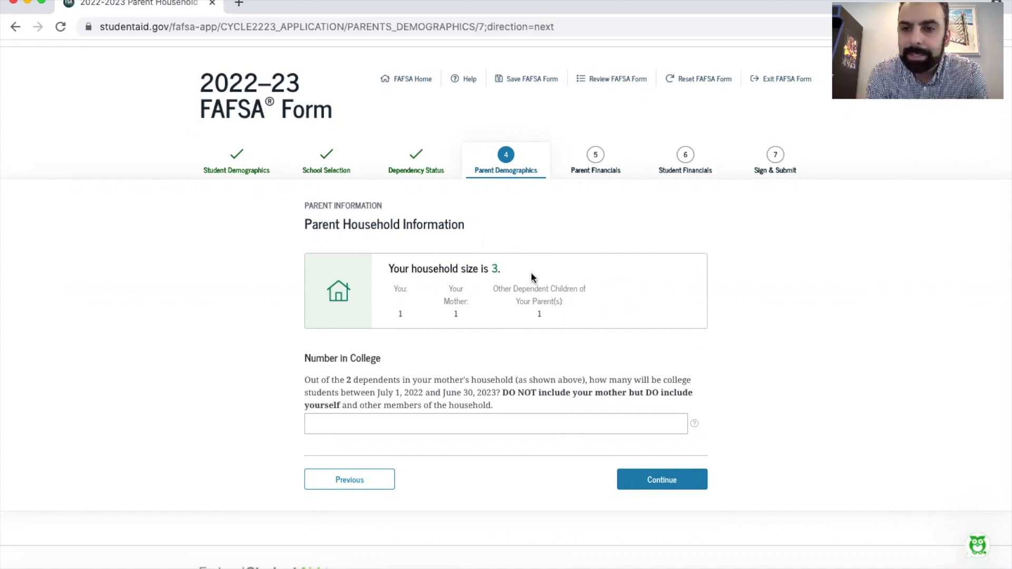
{"action": "scroll", "coordinate": [459, 394], "scroll_direction": "down", "scroll_amount": 1}
{"action": "left_click", "coordinate": [459, 394]}
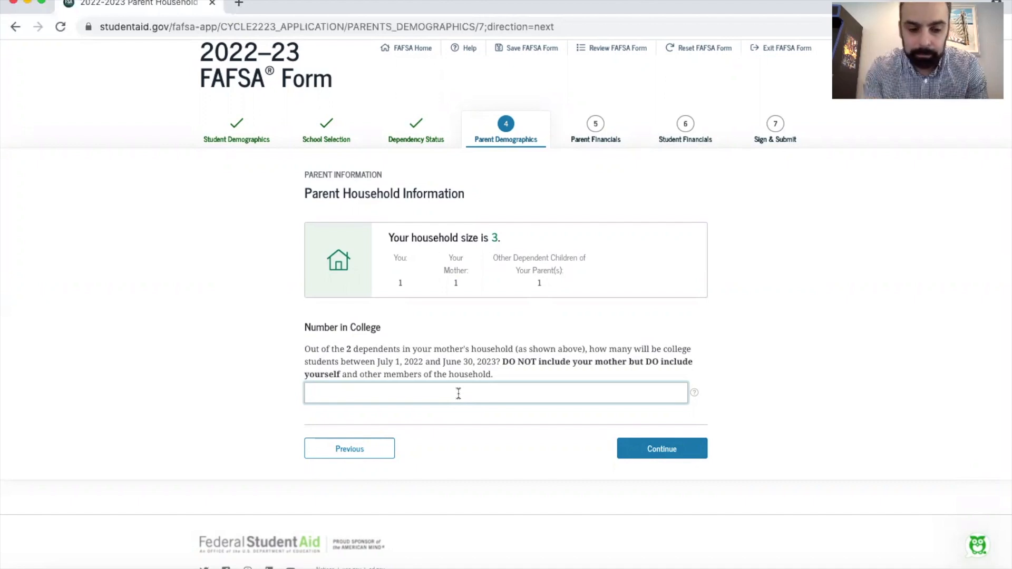
{"action": "type", "text": "2"}
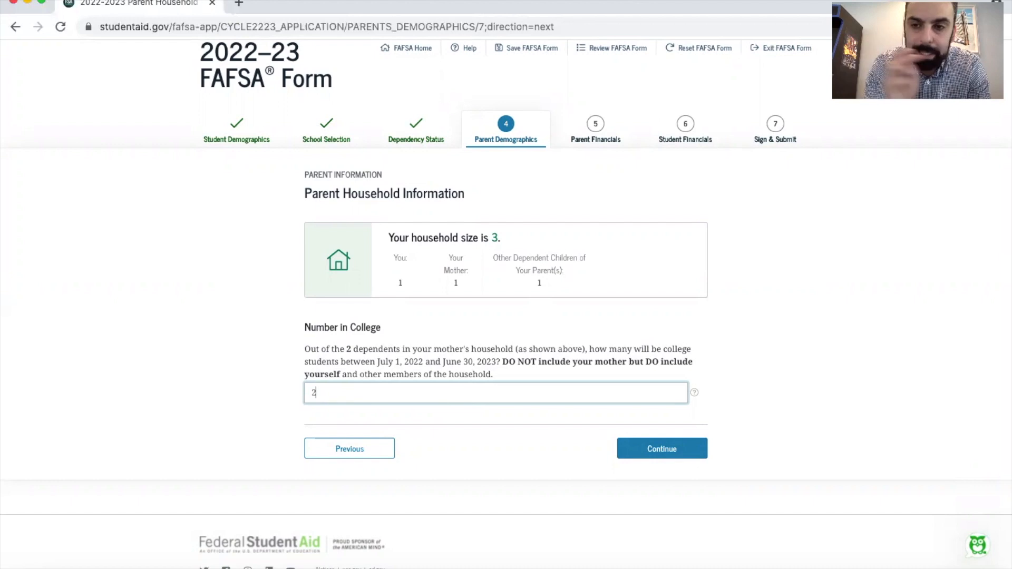
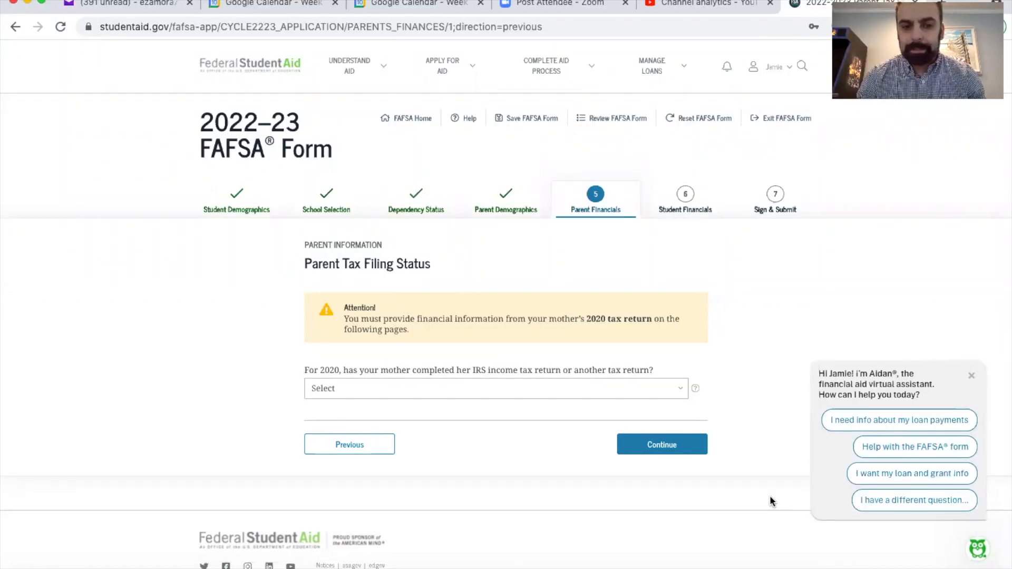
Set the mother's 2020 tax return to Already completed, with IRS Form 1040 as the return type and Head of household as filing status
{"action": "left_click", "coordinate": [500, 389]}
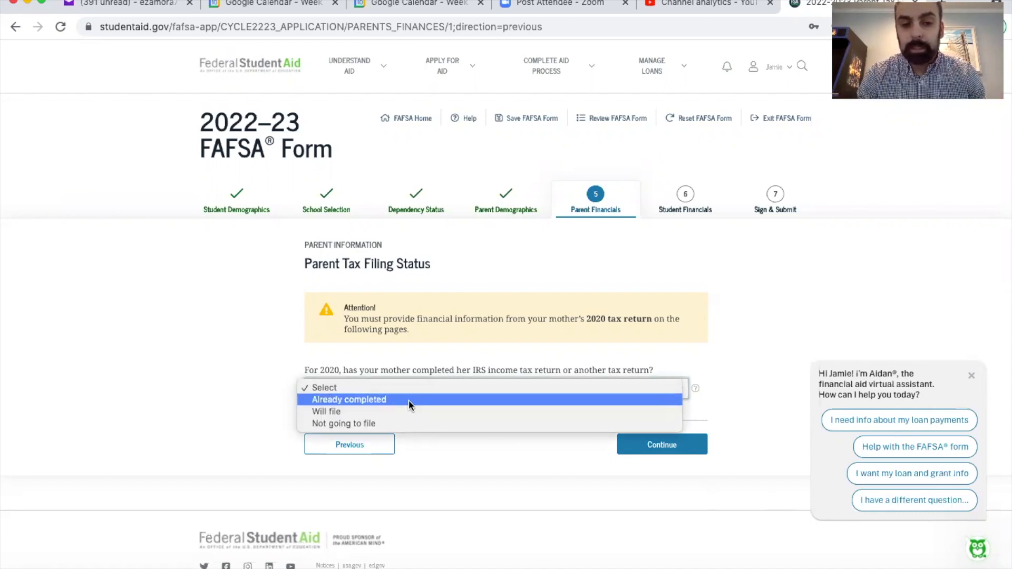
{"action": "left_click", "coordinate": [409, 401]}
{"action": "left_click", "coordinate": [515, 374]}
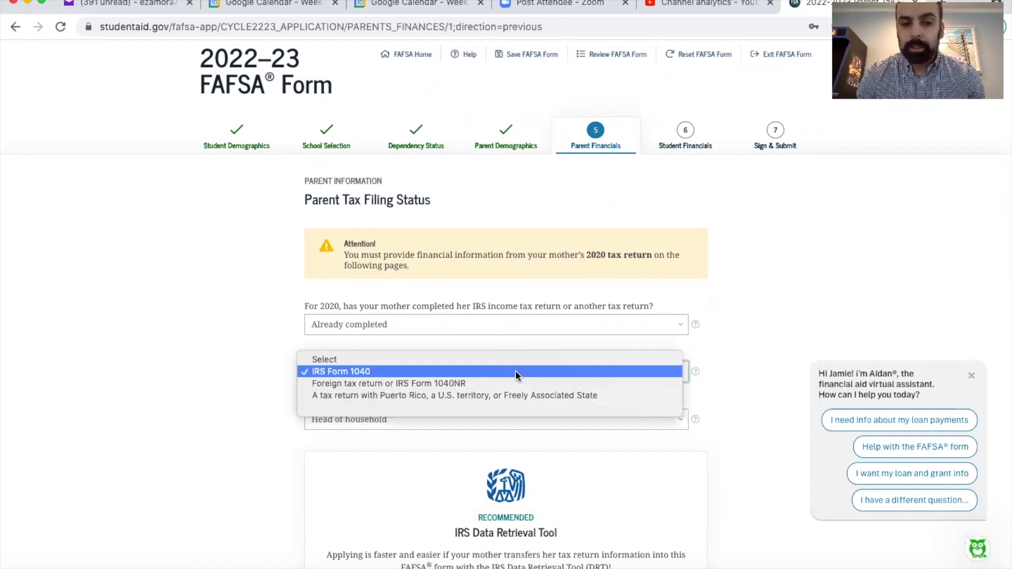
{"action": "left_click", "coordinate": [516, 373]}
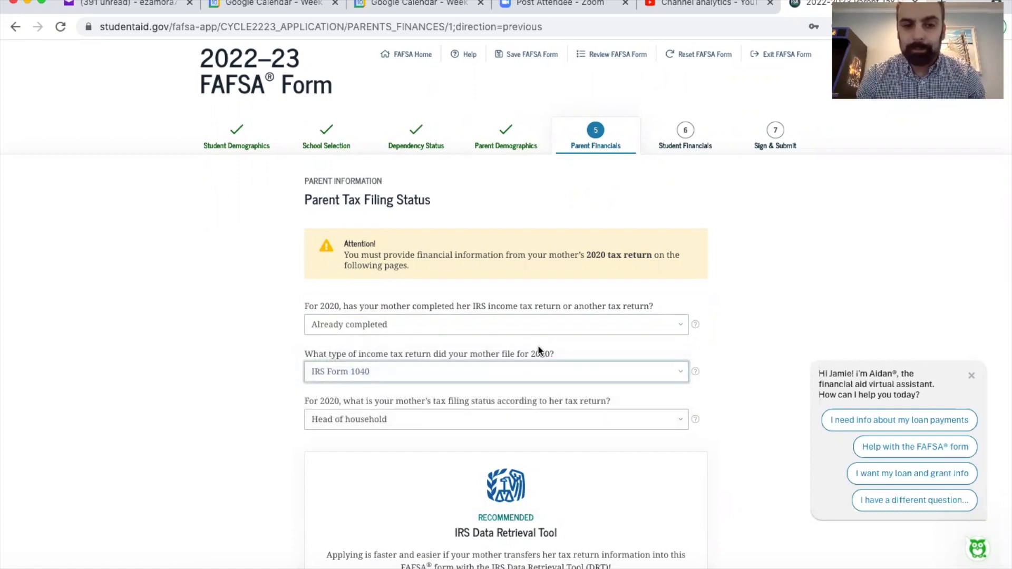
{"action": "left_click", "coordinate": [498, 377]}
{"action": "left_click", "coordinate": [479, 373]}
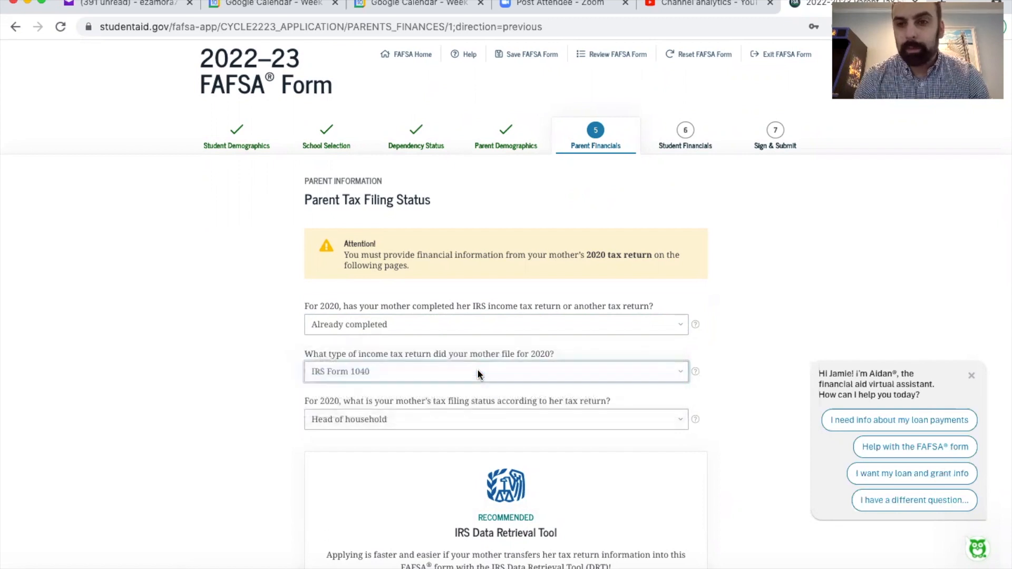
{"action": "left_click", "coordinate": [472, 419]}
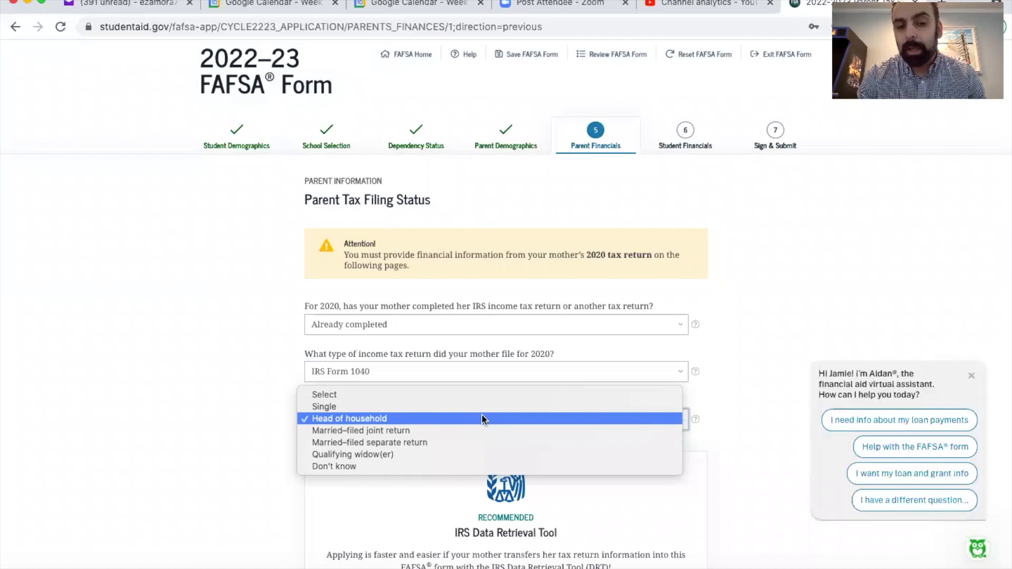
{"action": "left_click", "coordinate": [485, 419]}
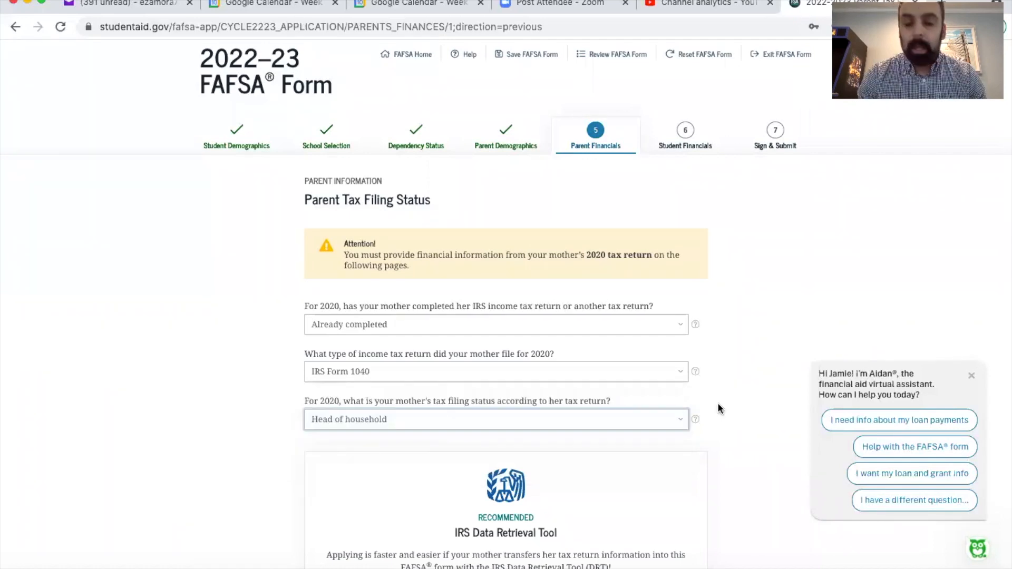
Proceed to the IRS Data Retrieval Tool and log in with the parent's FSA ID mobile number and the prefilled password
{"action": "scroll", "coordinate": [719, 408], "scroll_direction": "down", "scroll_amount": 3}
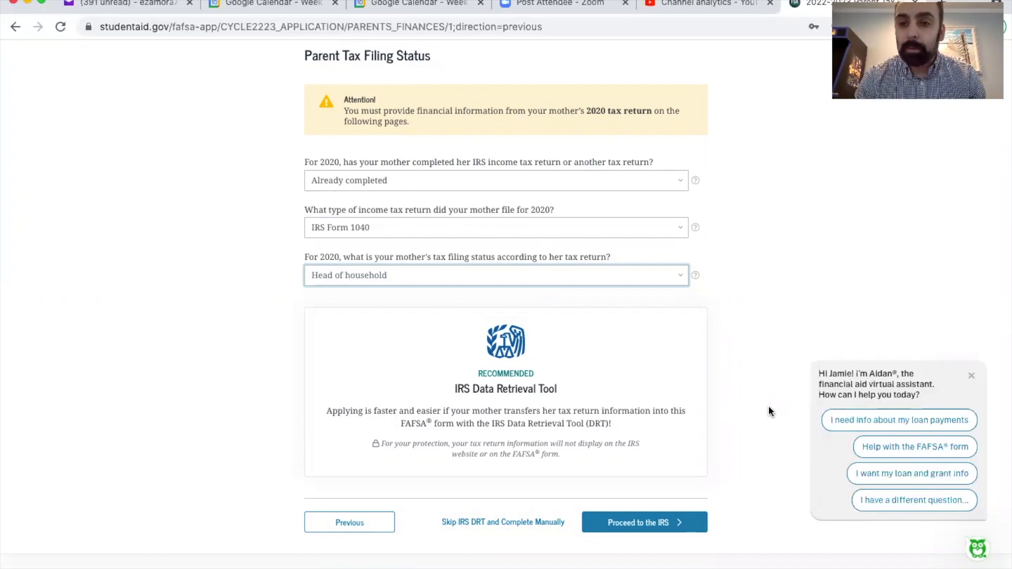
{"action": "left_click", "coordinate": [654, 524]}
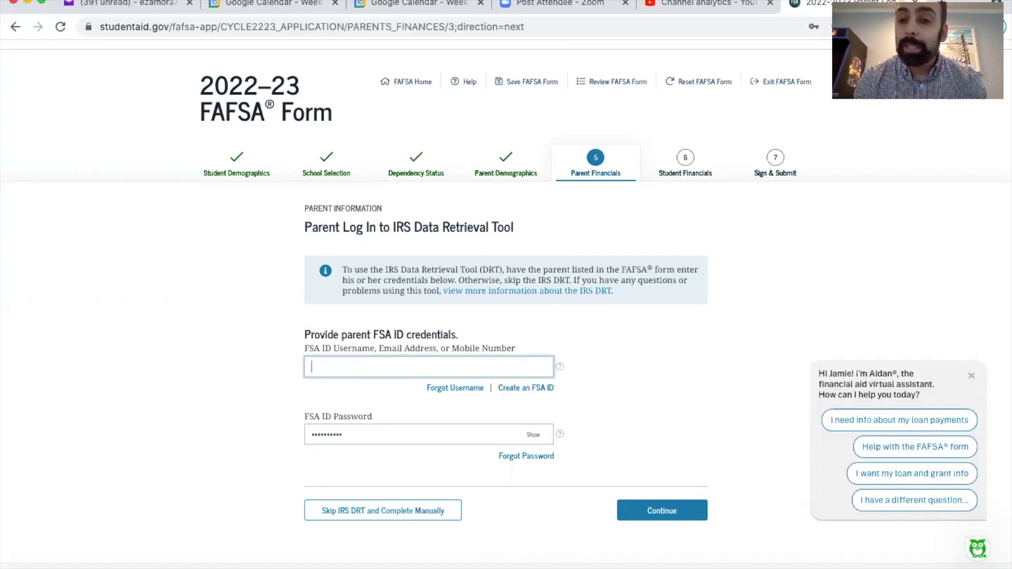
{"action": "key", "text": "super+v"}
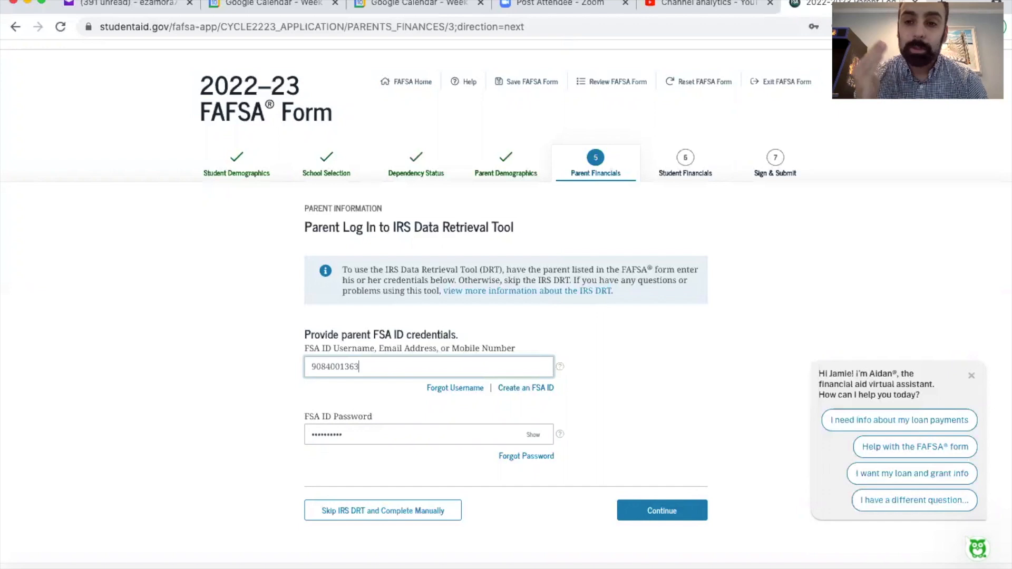
{"action": "left_click", "coordinate": [632, 510]}
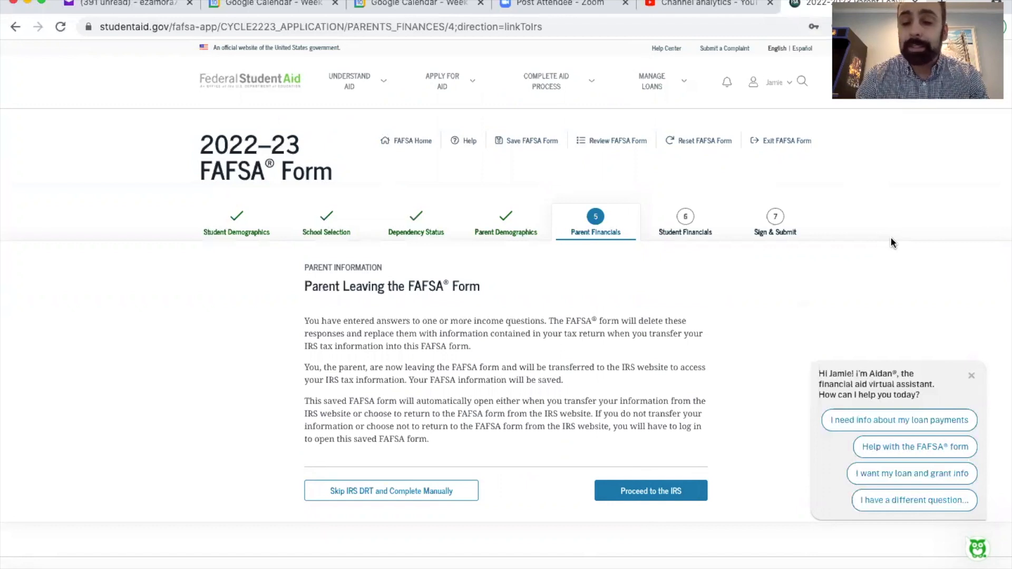
Confirm leaving the FAFSA form for the IRS website and accept the authorized-use notice
{"action": "left_click", "coordinate": [648, 489]}
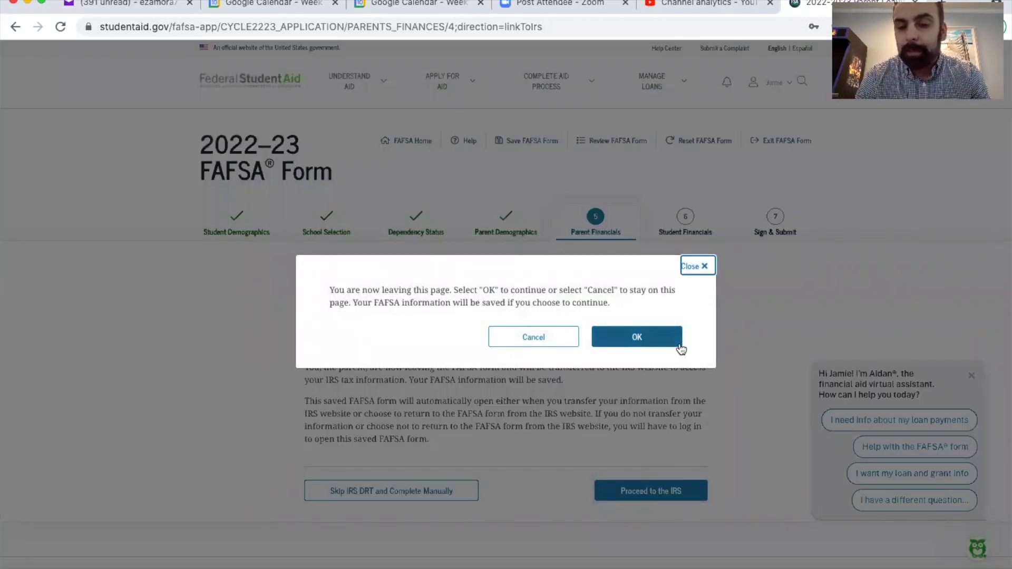
{"action": "left_click", "coordinate": [642, 336]}
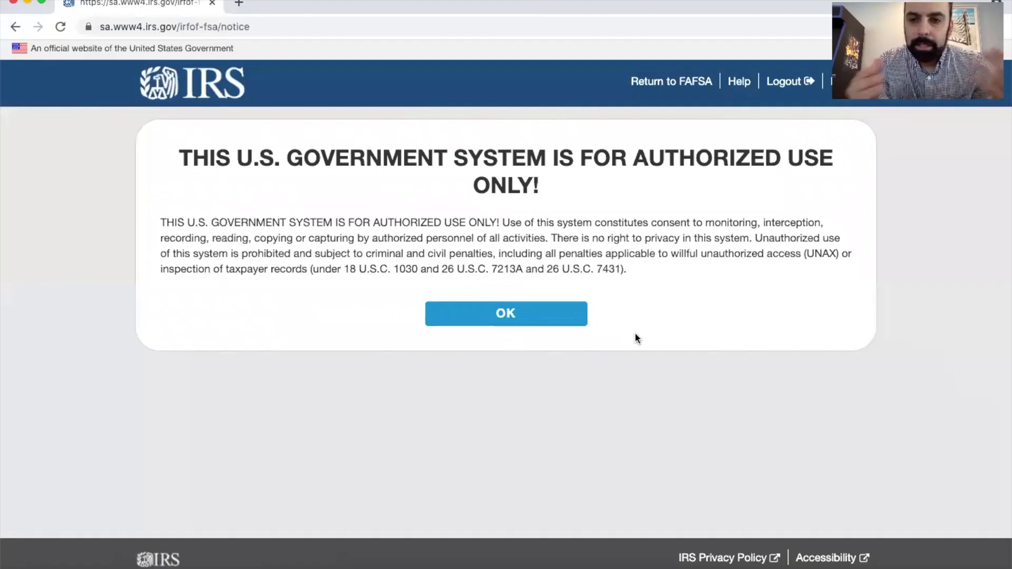
{"action": "left_click", "coordinate": [526, 313]}
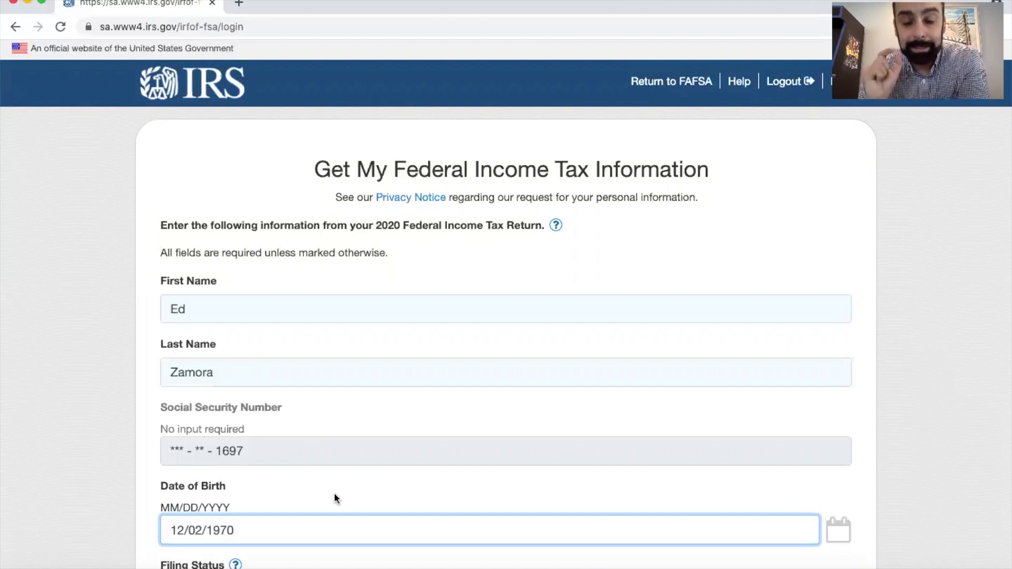
Submit the parent's identification form for the 2020 federal tax information with Head of Household filing status, and retry the request
{"action": "scroll", "coordinate": [335, 497], "scroll_direction": "down", "scroll_amount": 7}
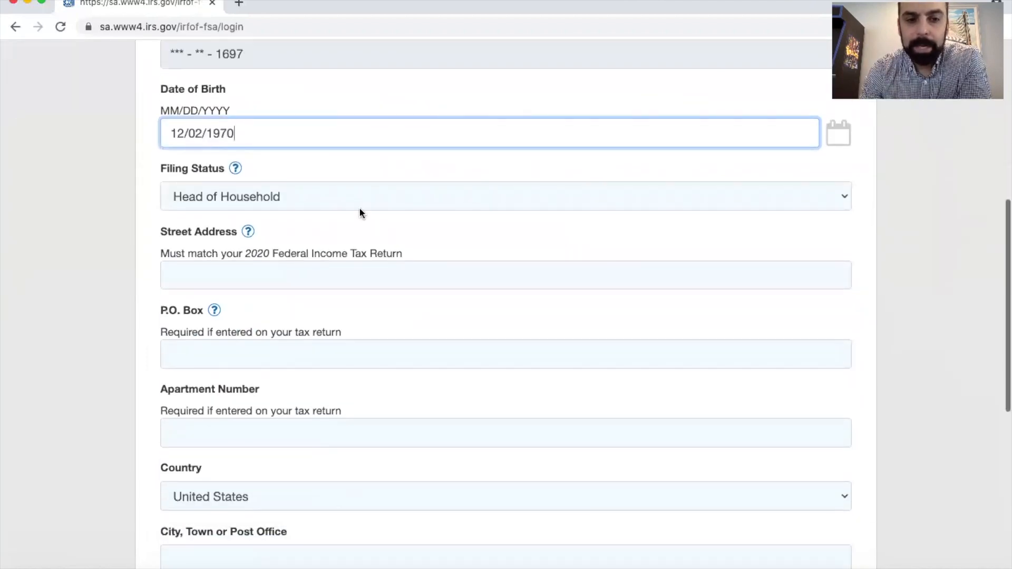
{"action": "left_click", "coordinate": [351, 191]}
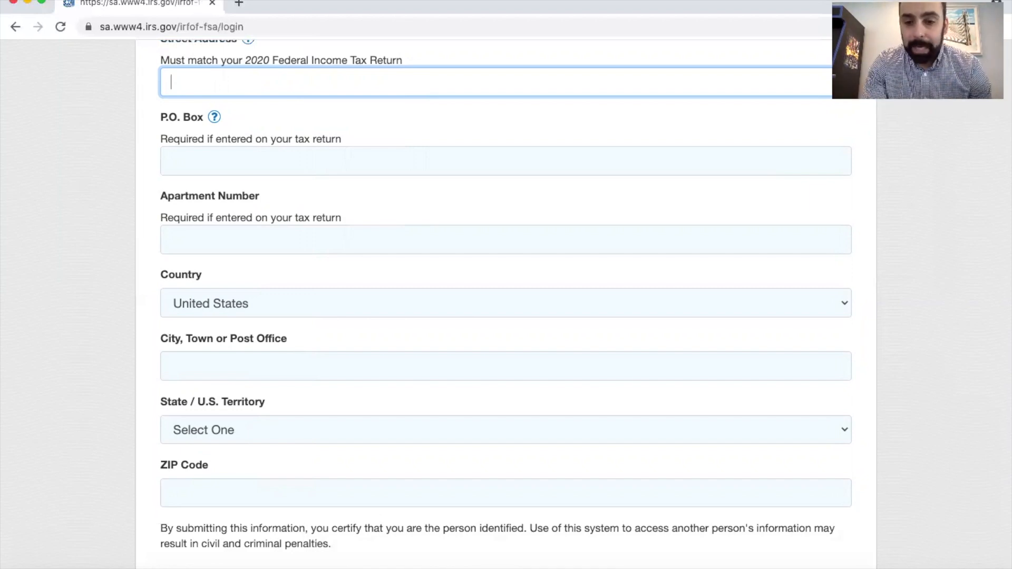
{"action": "scroll", "coordinate": [149, 116], "scroll_direction": "down", "scroll_amount": 5}
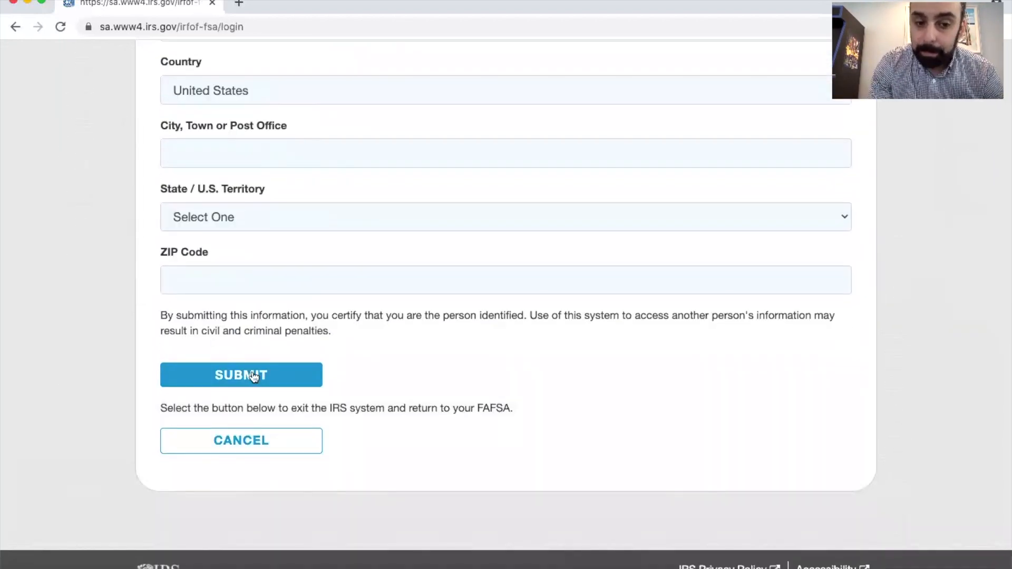
{"action": "left_click", "coordinate": [254, 376]}
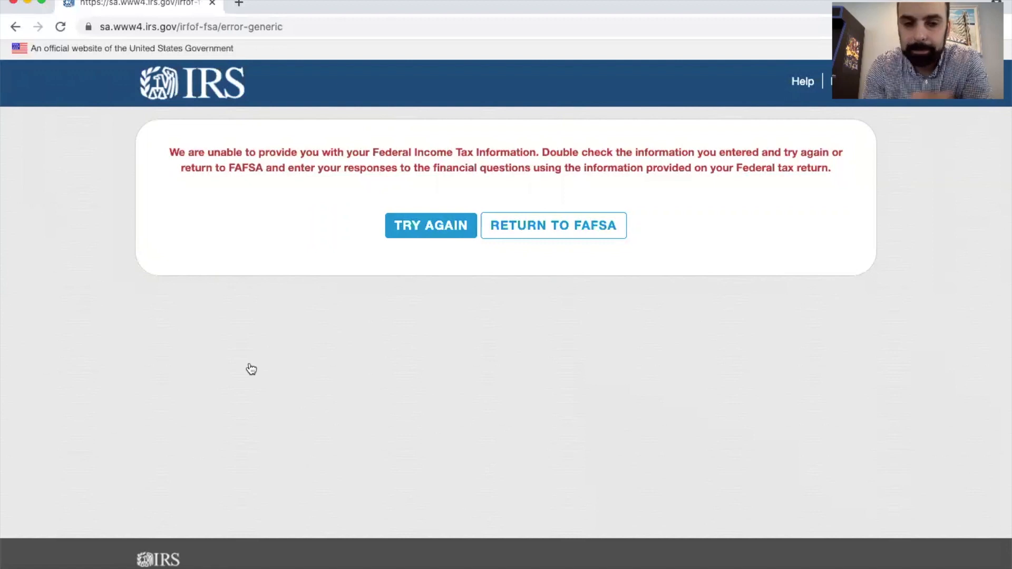
{"action": "left_click", "coordinate": [447, 235]}
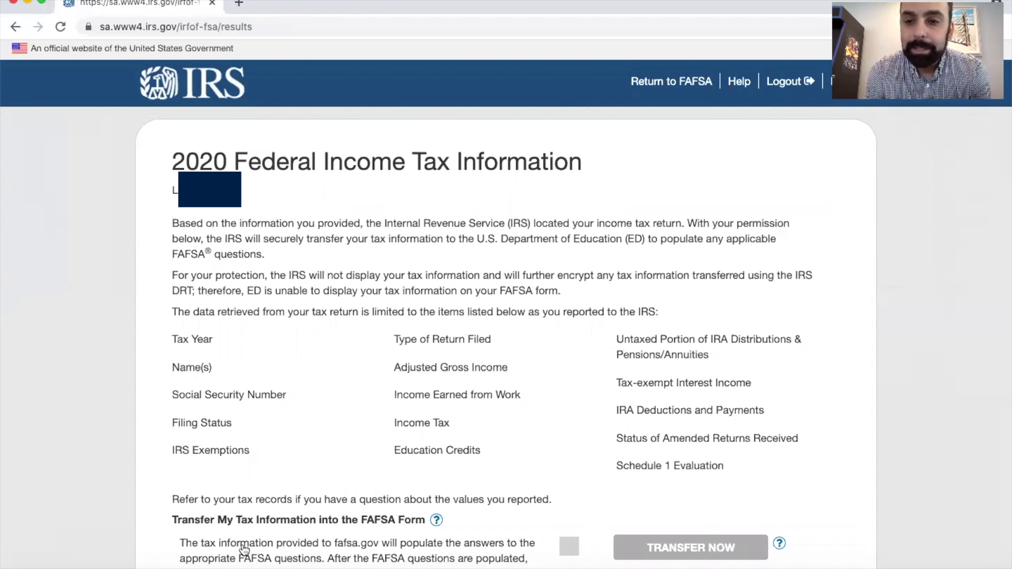
Authorize the transfer of the 2020 tax information into the FAFSA form and continue past the Parent IRS Info page
{"action": "scroll", "coordinate": [244, 549], "scroll_direction": "down", "scroll_amount": 5}
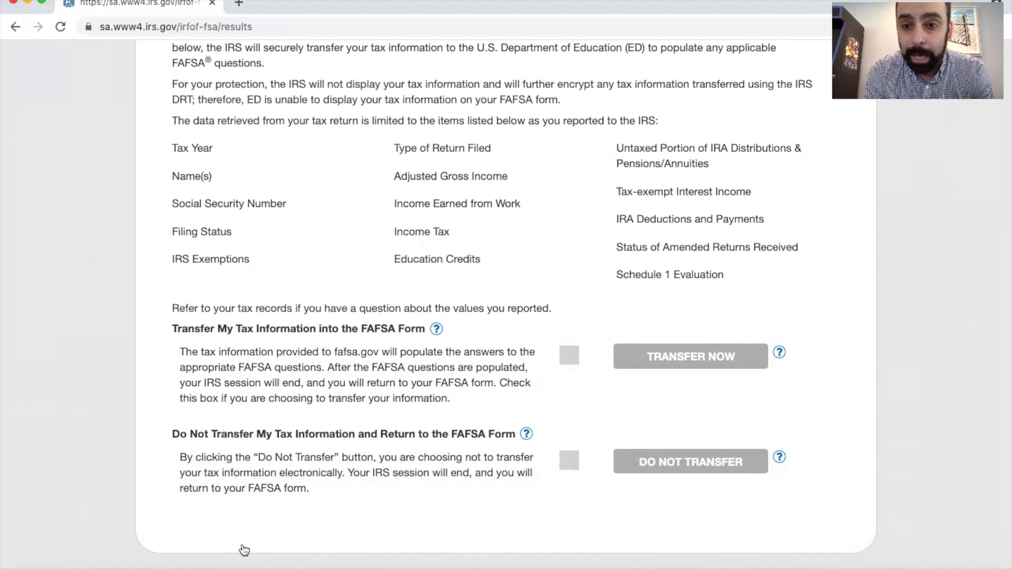
{"action": "scroll", "coordinate": [244, 549], "scroll_direction": "down", "scroll_amount": 2}
{"action": "left_click", "coordinate": [569, 282]}
{"action": "left_click", "coordinate": [680, 287]}
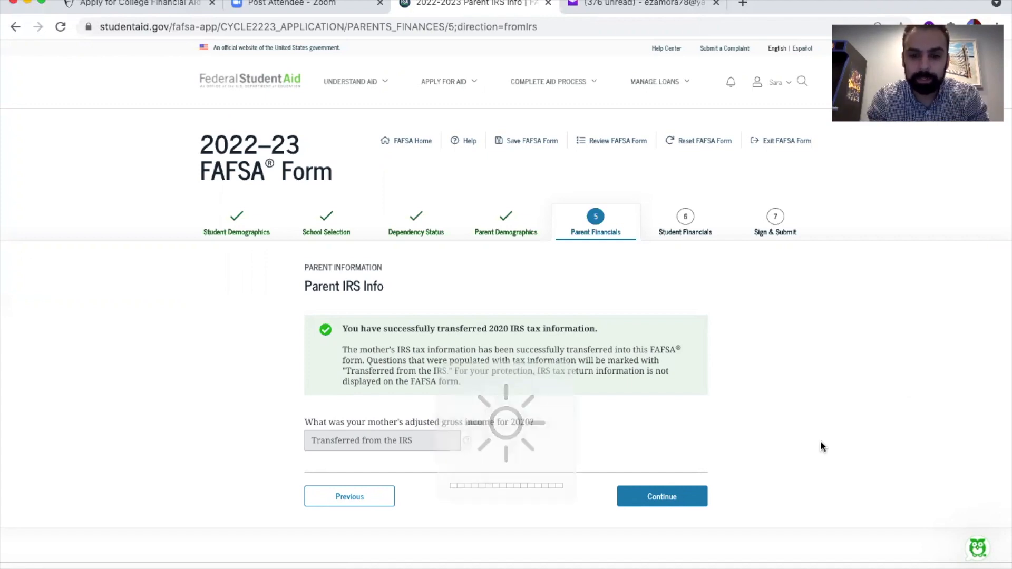
{"action": "left_click", "coordinate": [667, 495]}
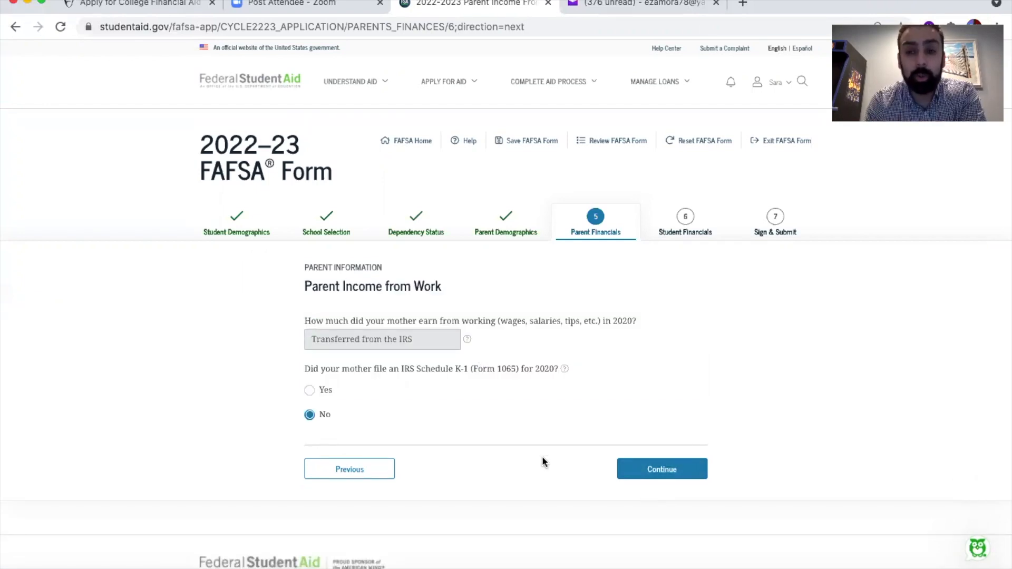
Answer No to whether the mother filed an IRS Schedule K-1 (Form 1065) for 2020 and continue
{"action": "left_click", "coordinate": [310, 391]}
{"action": "scroll", "coordinate": [311, 395], "scroll_direction": "down", "scroll_amount": 2}
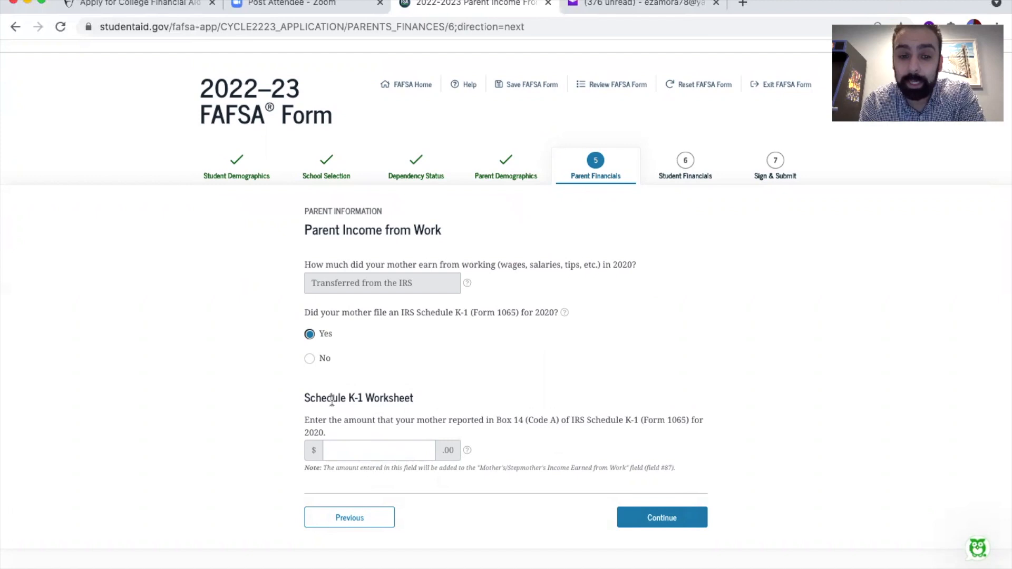
{"action": "left_click", "coordinate": [309, 359]}
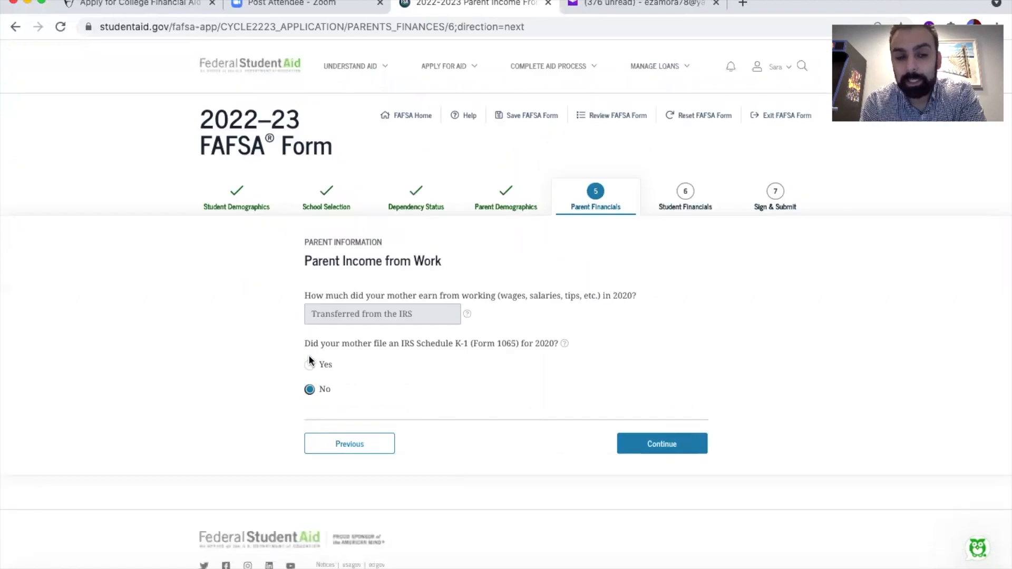
{"action": "left_click", "coordinate": [659, 445]}
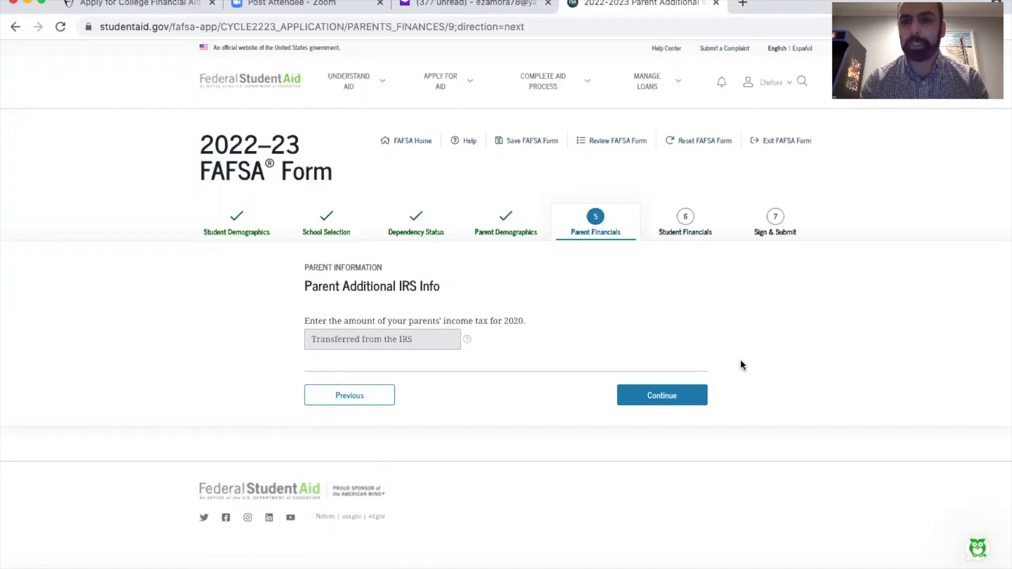
Continue through the parents' income tax, tax filer questions and additional financial info, leaving every editable amount at 0
{"action": "left_click", "coordinate": [669, 403]}
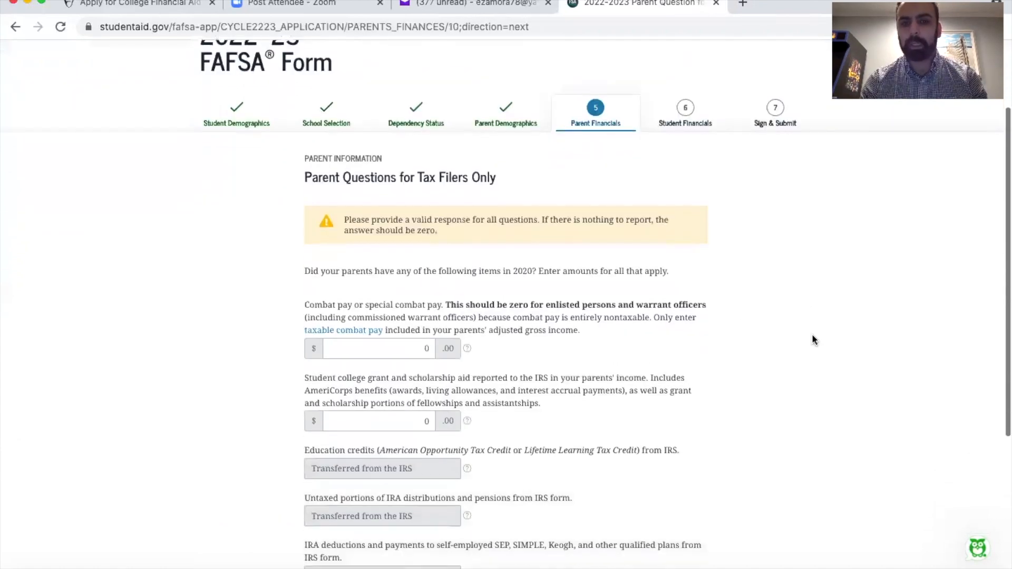
{"action": "scroll", "coordinate": [812, 337], "scroll_direction": "down", "scroll_amount": 2}
{"action": "scroll", "coordinate": [812, 336], "scroll_direction": "down", "scroll_amount": 1}
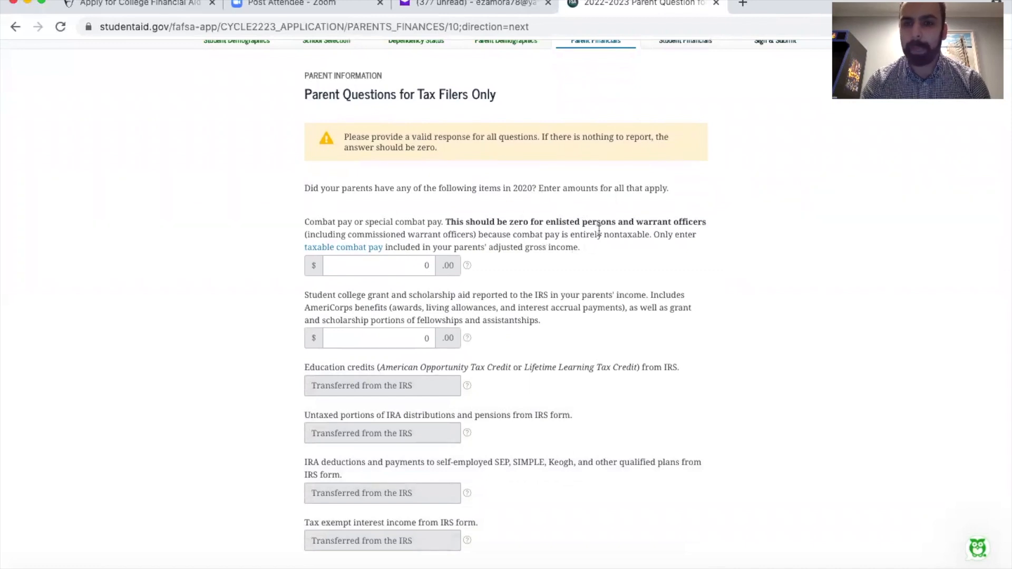
{"action": "scroll", "coordinate": [599, 230], "scroll_direction": "down", "scroll_amount": 1}
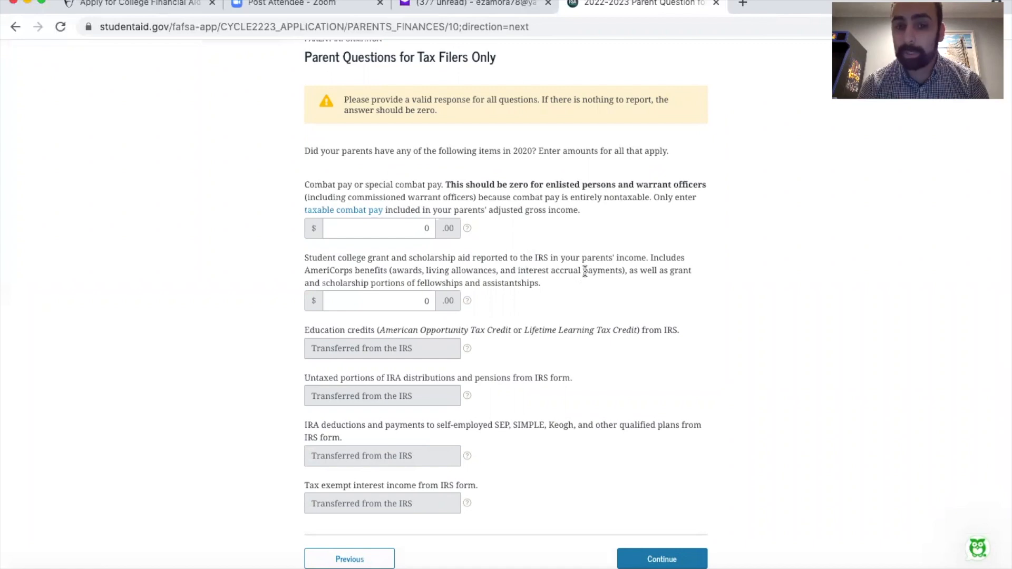
{"action": "scroll", "coordinate": [769, 321], "scroll_direction": "down", "scroll_amount": 1}
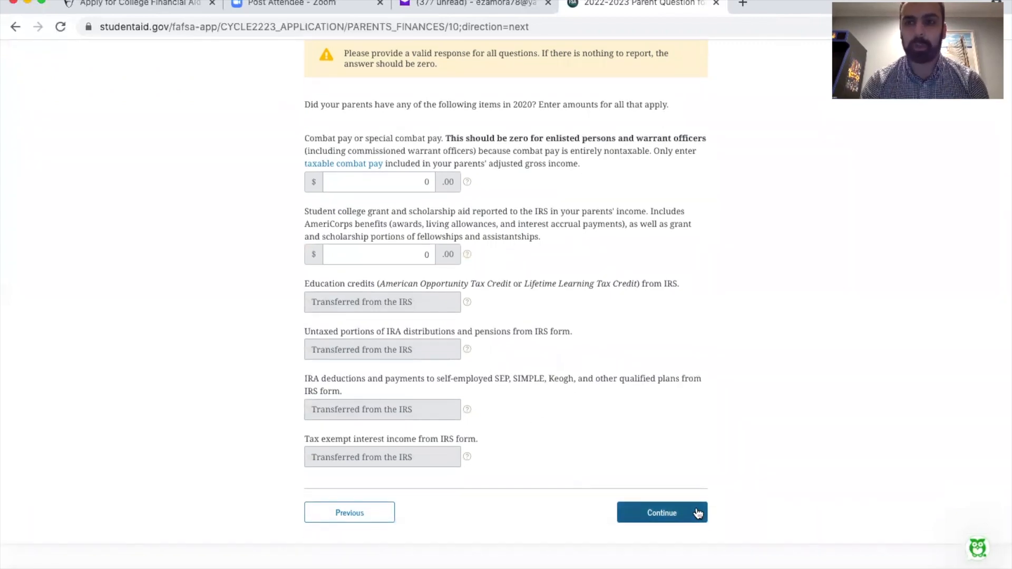
{"action": "left_click", "coordinate": [657, 511]}
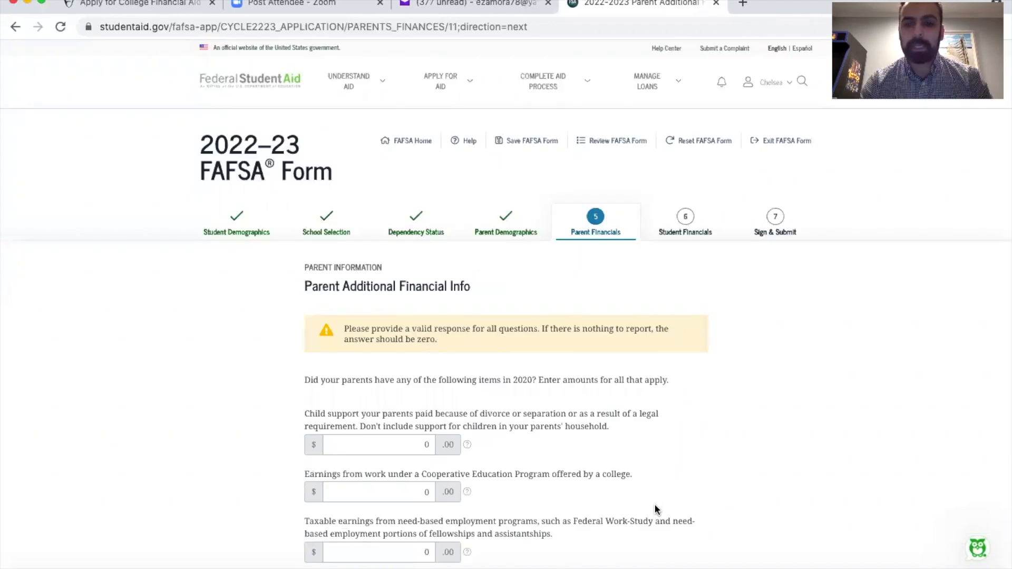
{"action": "scroll", "coordinate": [657, 509], "scroll_direction": "down", "scroll_amount": 3}
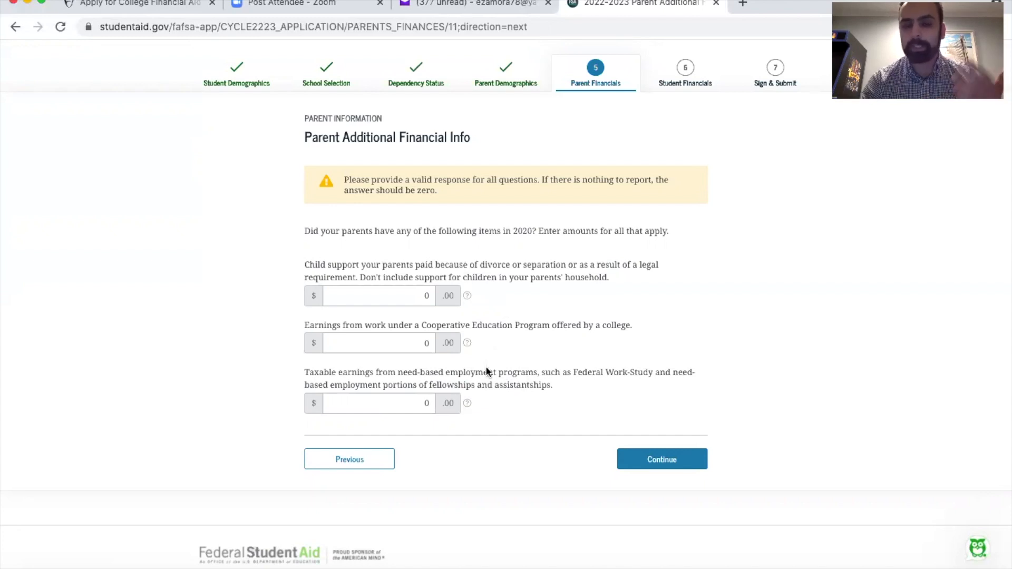
{"action": "left_click", "coordinate": [661, 460]}
Review the parents' untaxed income questions, including the W-2 boxes 12a through 12d, and continue with all amounts at 0
{"action": "scroll", "coordinate": [659, 456], "scroll_direction": "down", "scroll_amount": 5}
{"action": "scroll", "coordinate": [659, 459], "scroll_direction": "down", "scroll_amount": 3}
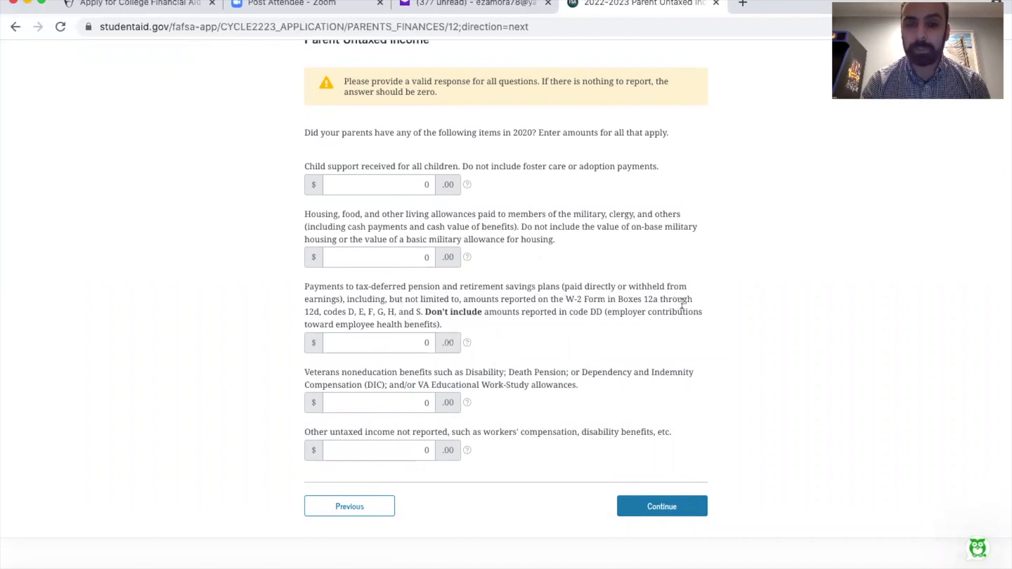
{"action": "left_click_drag", "start_coordinate": [564, 299], "coordinate": [694, 297]}
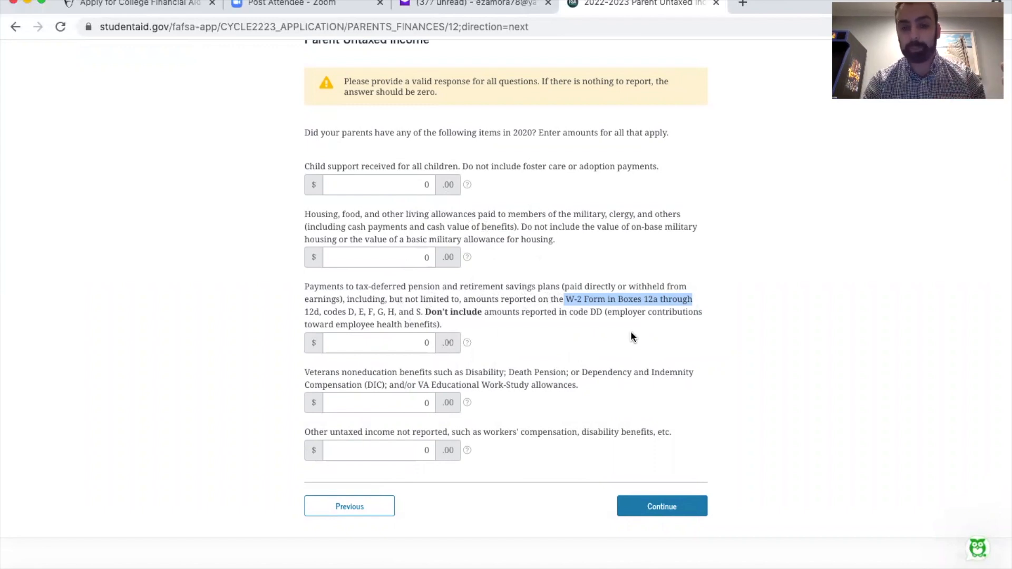
{"action": "left_click", "coordinate": [567, 363]}
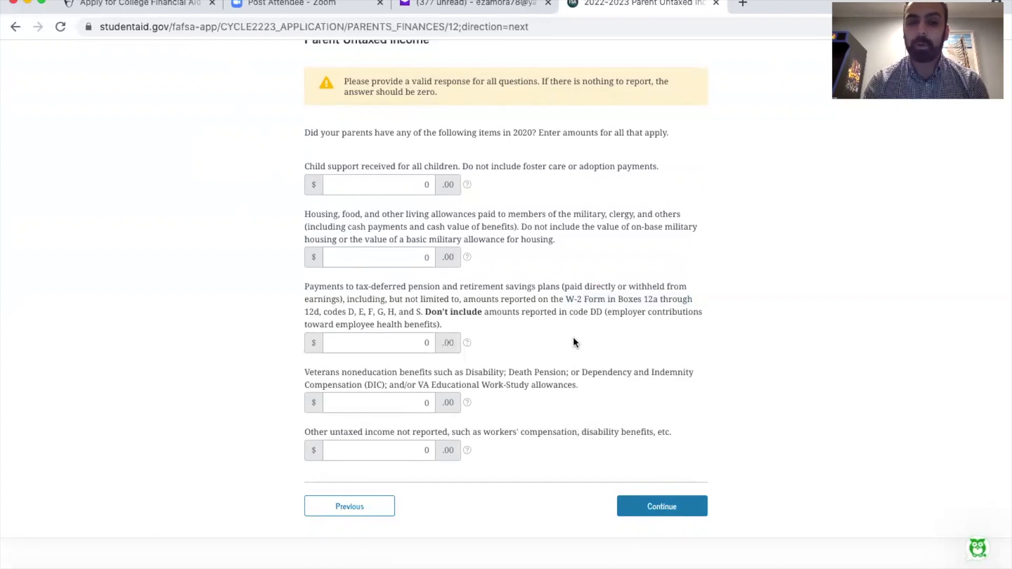
{"action": "left_click", "coordinate": [663, 505]}
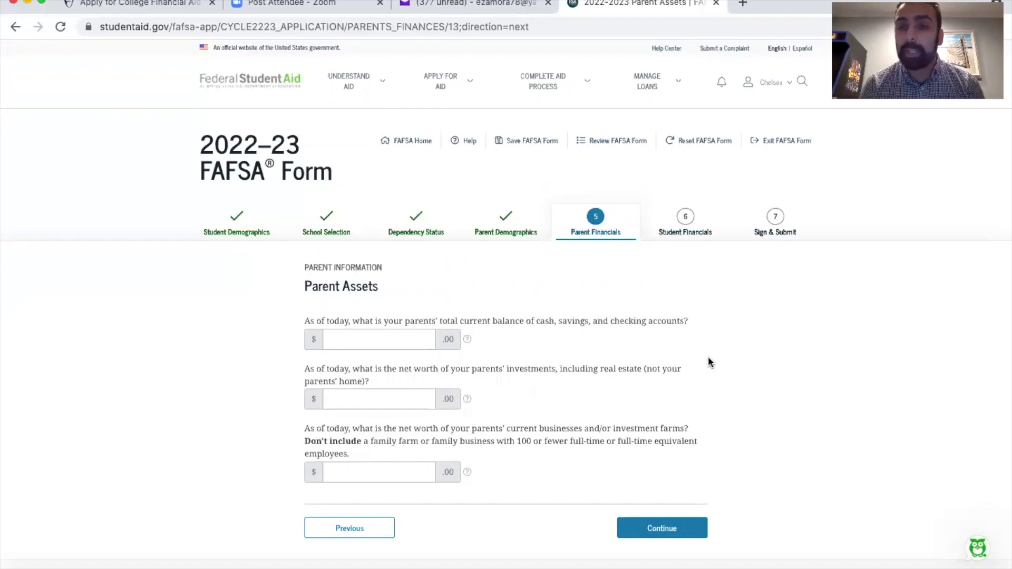
Report the parents' assets as 500 in cash and savings, 1,000 in investments and 0 in businesses or farms, and continue
{"action": "left_click", "coordinate": [413, 338]}
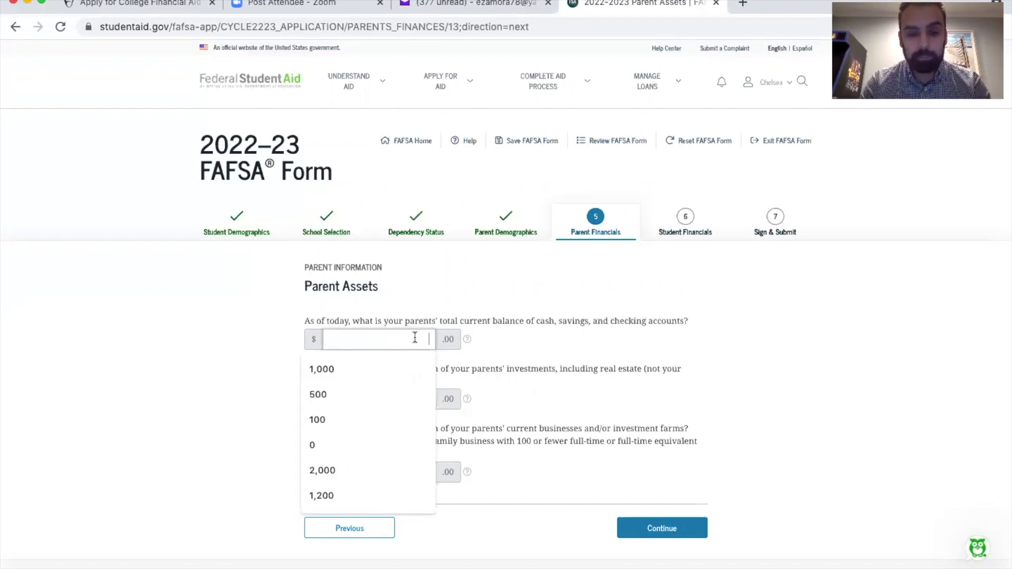
{"action": "type", "text": "500"}
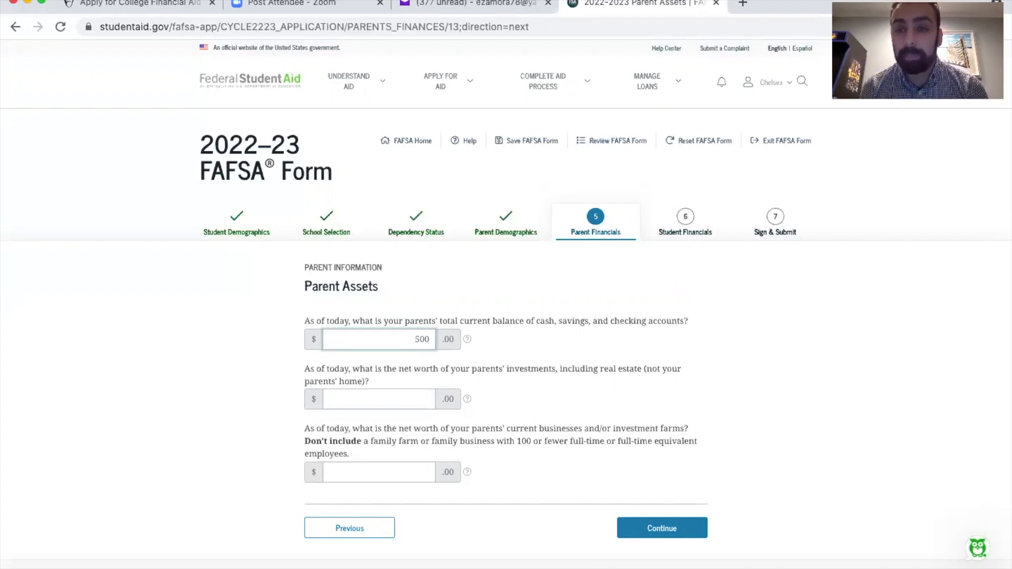
{"action": "left_click", "coordinate": [374, 400]}
{"action": "type", "text": "1000"}
{"action": "key", "text": "Tab"}
{"action": "key", "text": "Tab"}
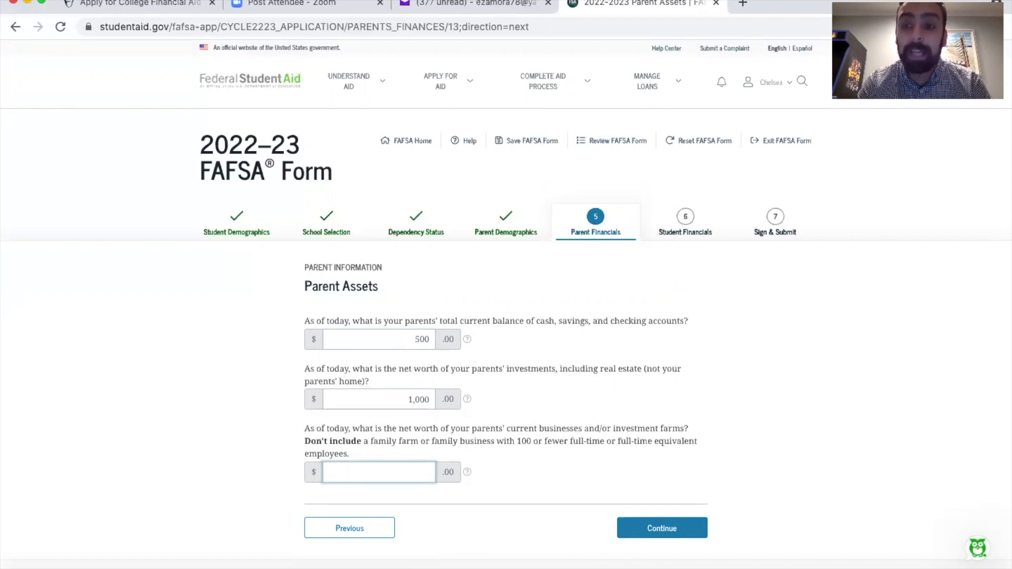
{"action": "type", "text": "0"}
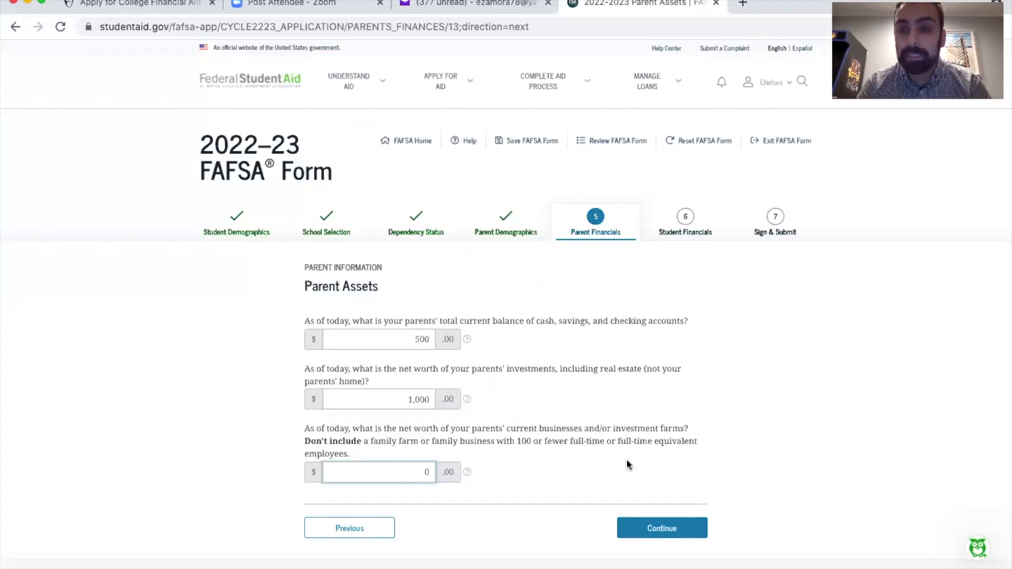
{"action": "left_click", "coordinate": [661, 527]}
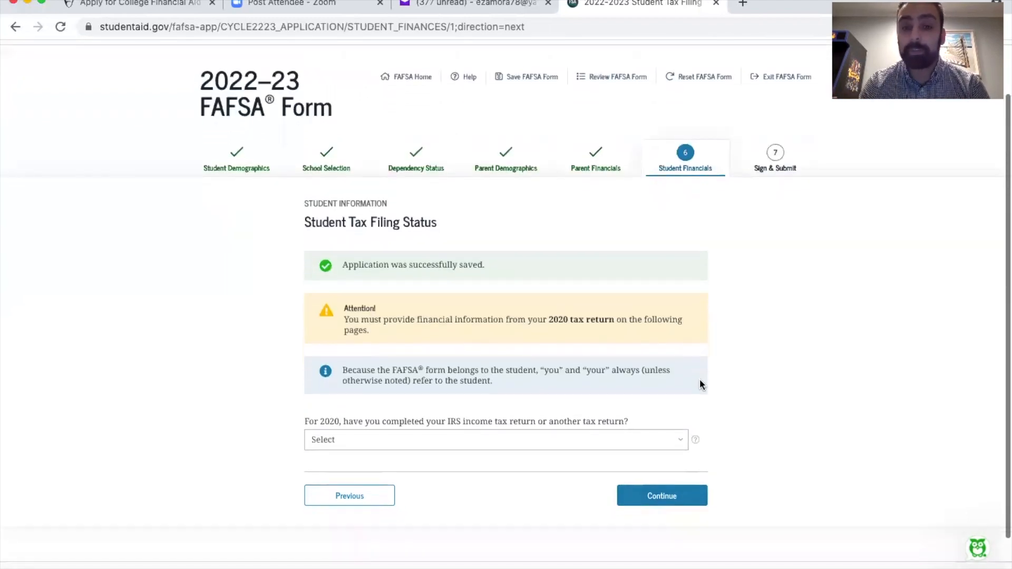
Report the student's 2020 tax return as Already completed, filed on IRS Form 1040 with the filing status Single
{"action": "left_click", "coordinate": [507, 415]}
{"action": "left_click", "coordinate": [500, 423]}
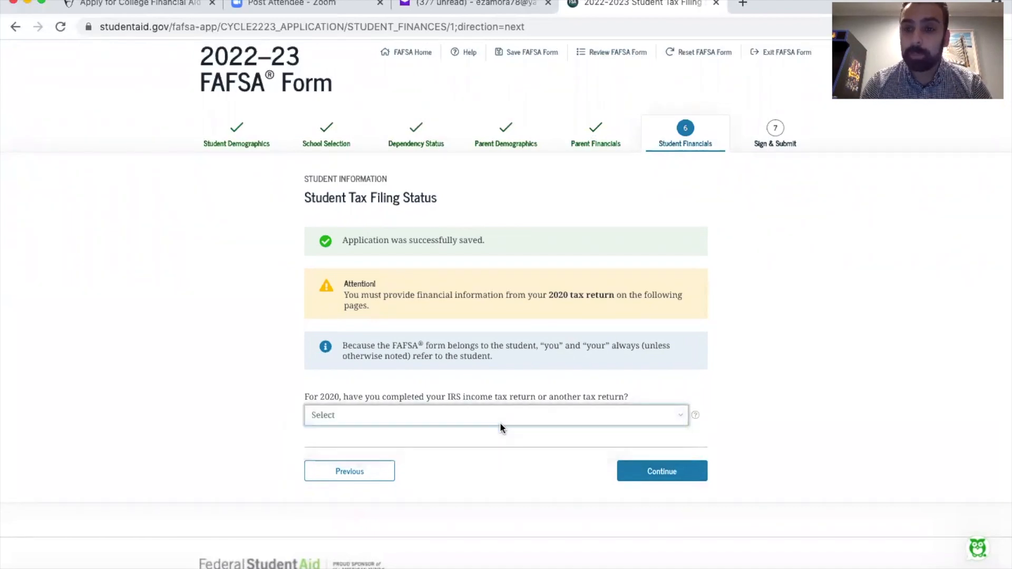
{"action": "left_click", "coordinate": [483, 408]}
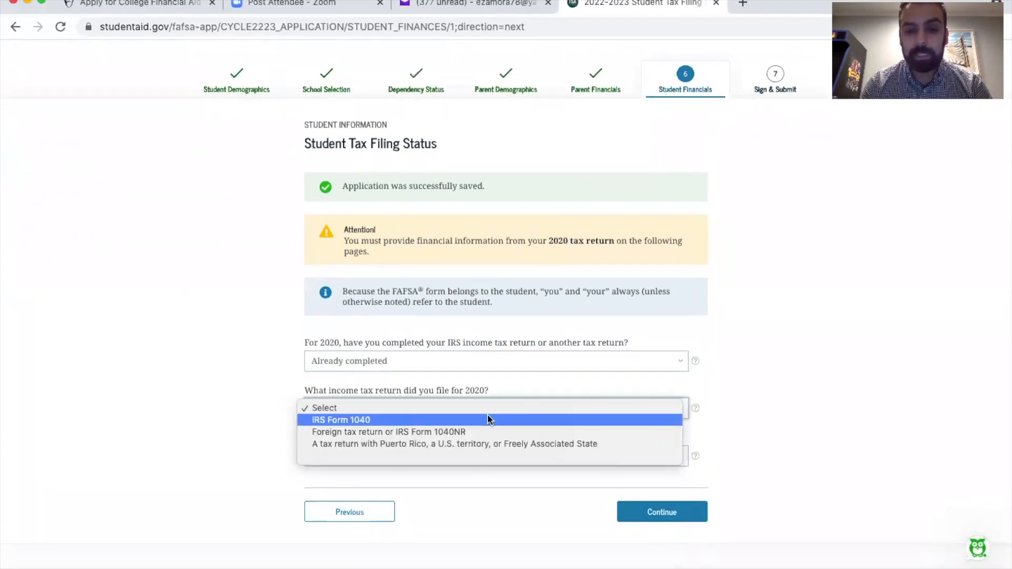
{"action": "left_click", "coordinate": [487, 419]}
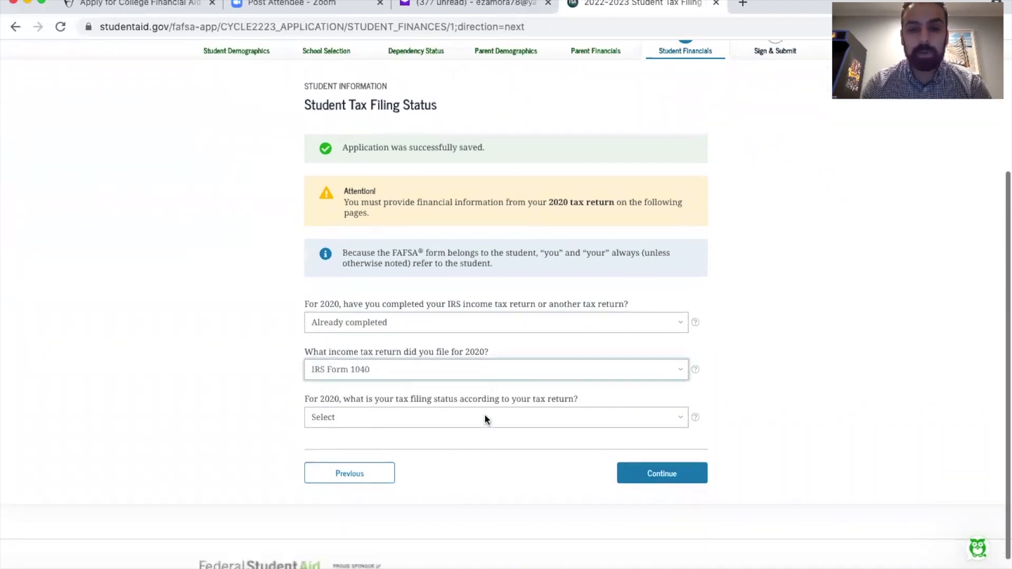
{"action": "left_click", "coordinate": [485, 417]}
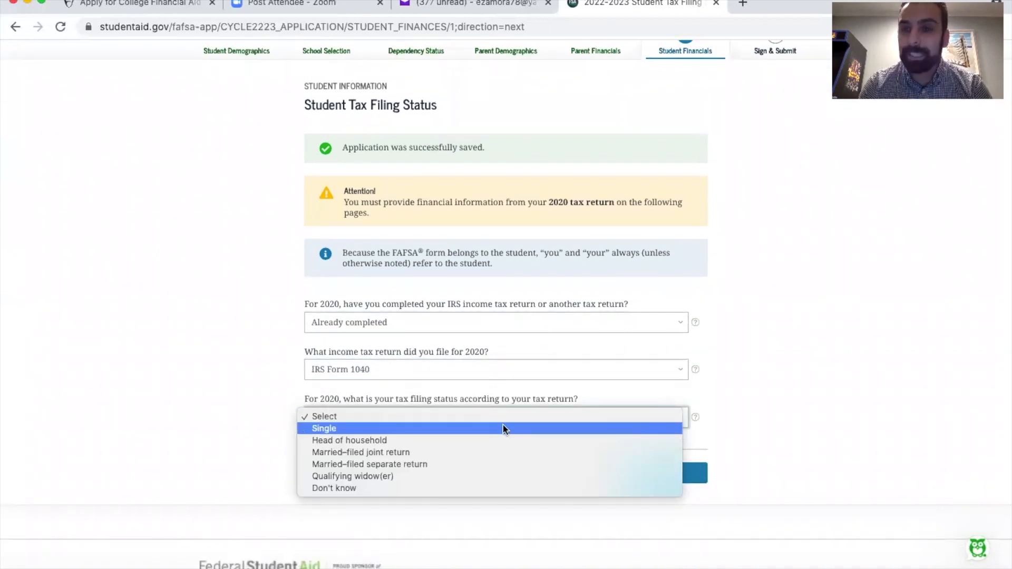
{"action": "left_click", "coordinate": [503, 427]}
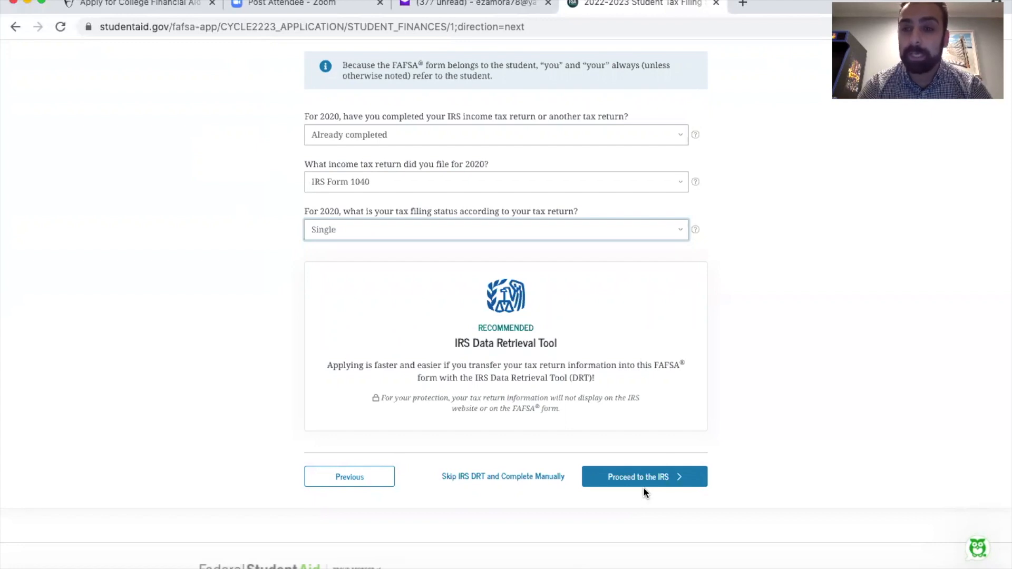
Change the student's 2020 tax return answer to Not going to file and continue
{"action": "scroll", "coordinate": [581, 375], "scroll_direction": "up", "scroll_amount": 3}
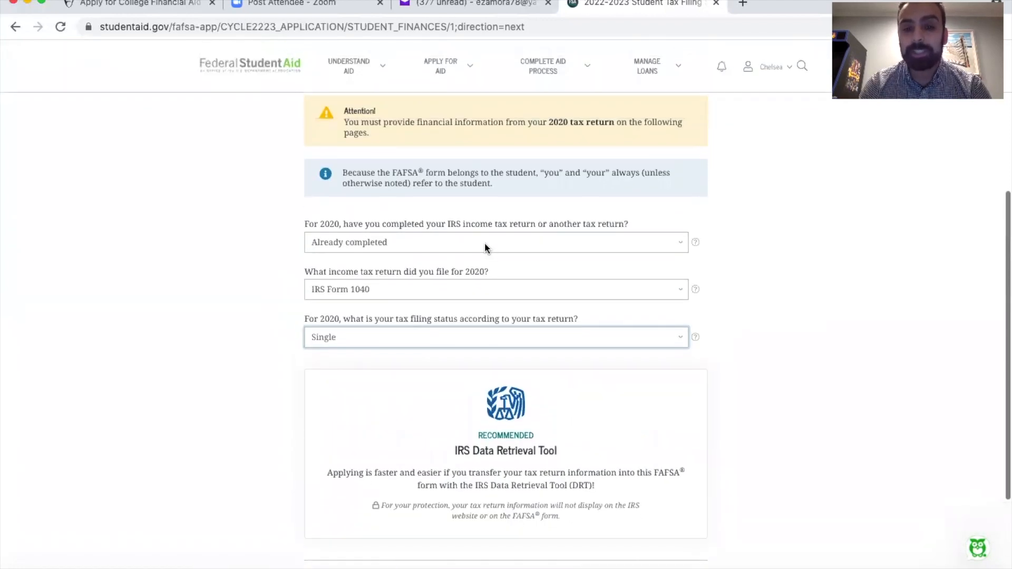
{"action": "left_click", "coordinate": [485, 242]}
{"action": "left_click", "coordinate": [489, 265]}
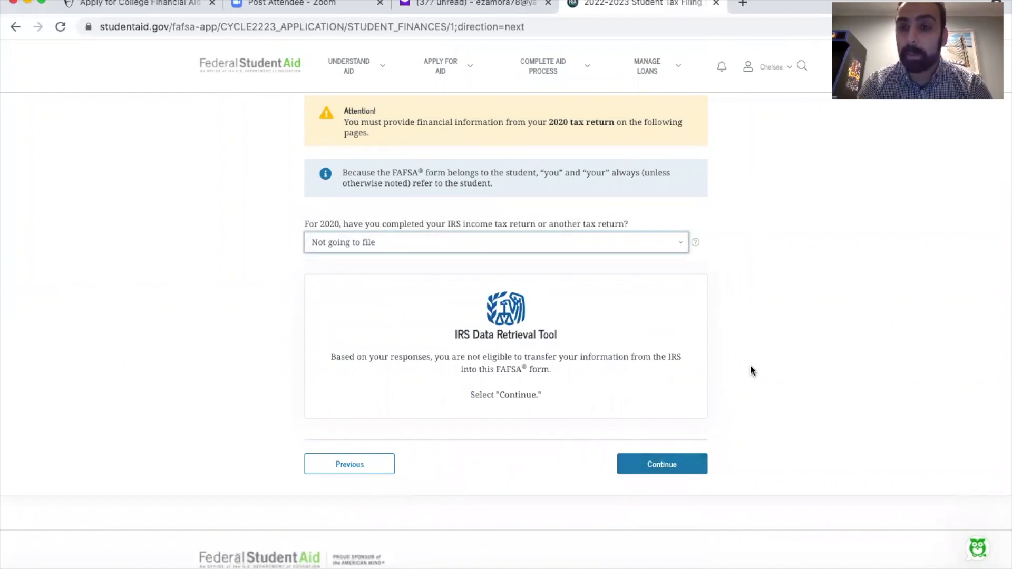
{"action": "left_click", "coordinate": [656, 466]}
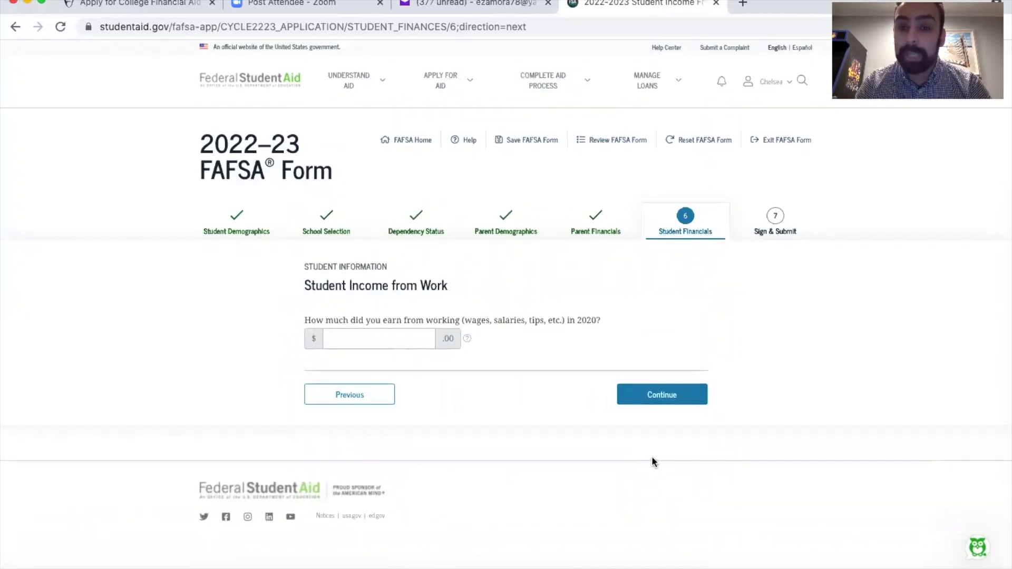
Enter 0 for the student's 2020 earnings from work and continue
{"action": "left_click", "coordinate": [406, 340]}
{"action": "type", "text": "0"}
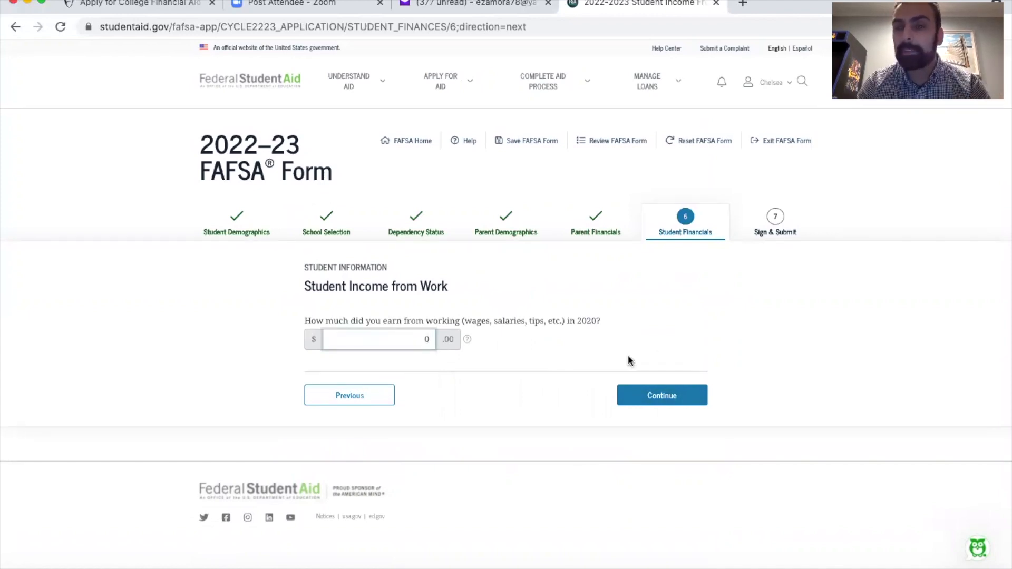
{"action": "left_click", "coordinate": [658, 396]}
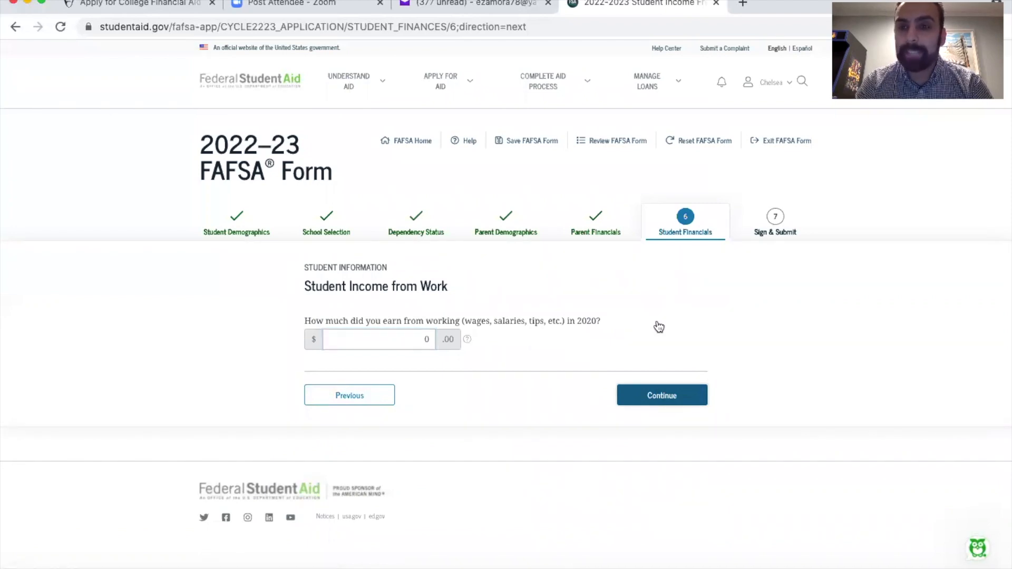
Continue through the student's additional financial info and untaxed income questions, leaving every amount at 0
{"action": "scroll", "coordinate": [616, 331], "scroll_direction": "down", "scroll_amount": 3}
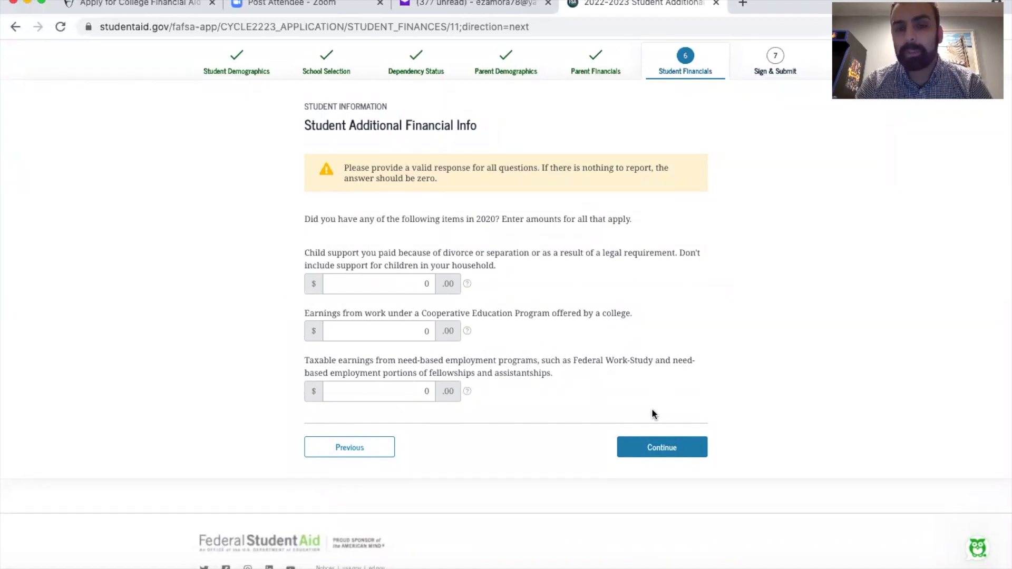
{"action": "left_click", "coordinate": [653, 452]}
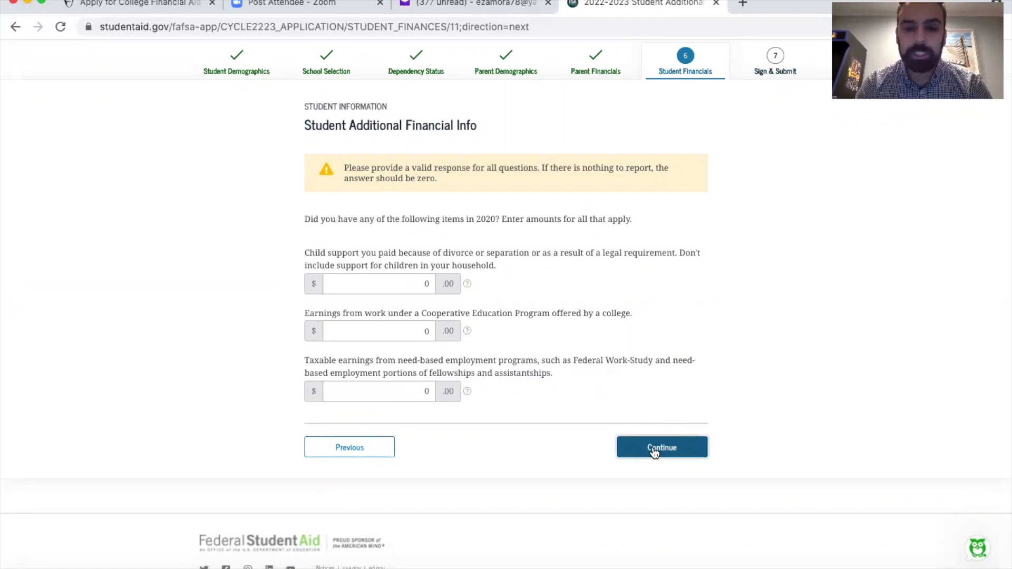
{"action": "scroll", "coordinate": [610, 309], "scroll_direction": "down", "scroll_amount": 4}
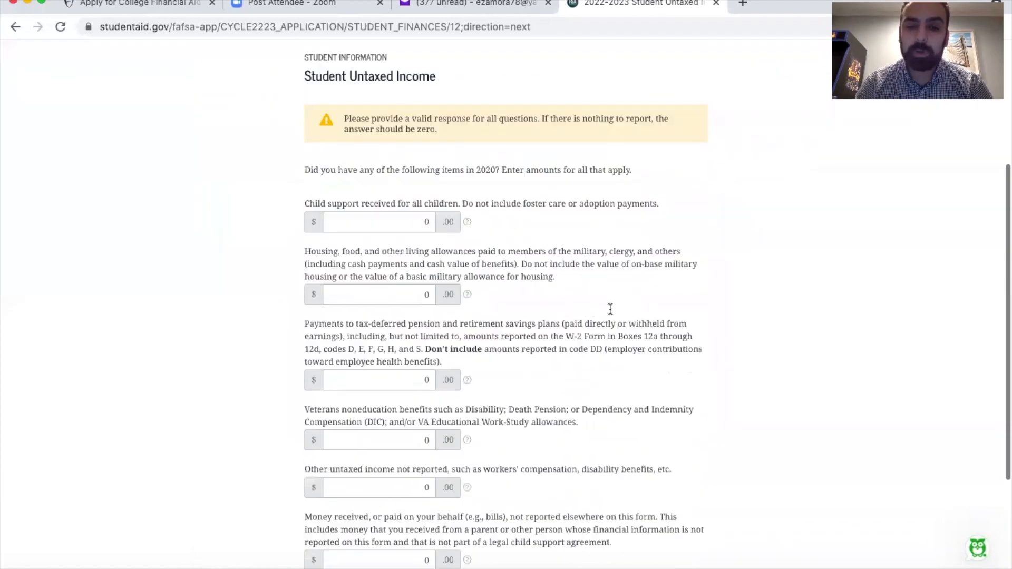
{"action": "scroll", "coordinate": [611, 310], "scroll_direction": "down", "scroll_amount": 1}
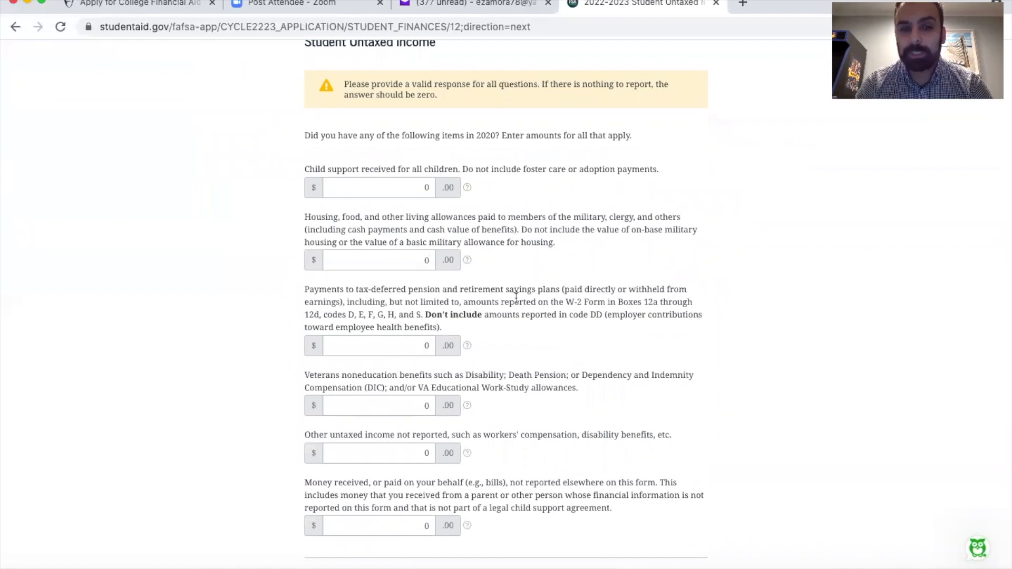
{"action": "scroll", "coordinate": [513, 295], "scroll_direction": "down", "scroll_amount": 1}
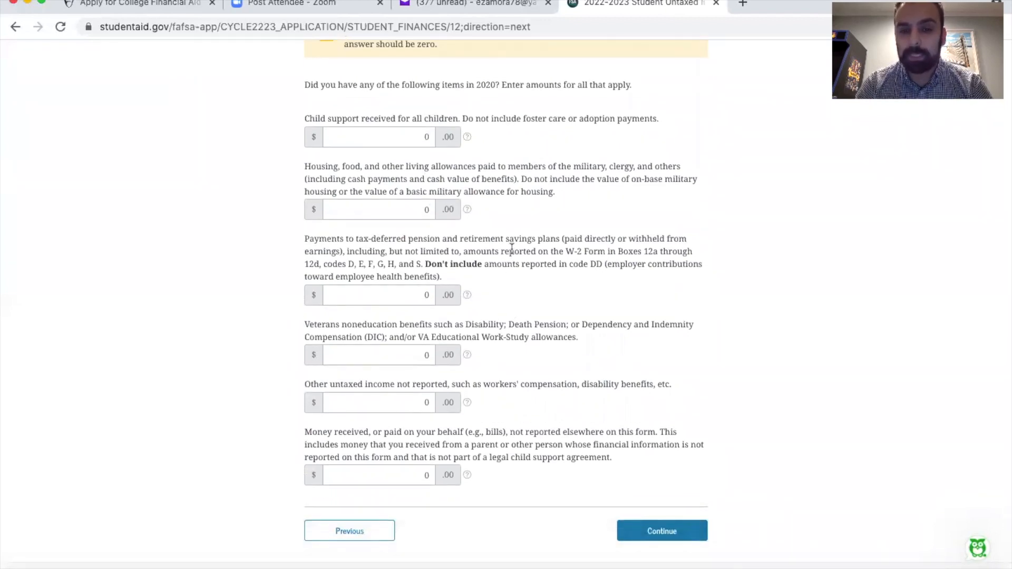
{"action": "scroll", "coordinate": [512, 249], "scroll_direction": "down", "scroll_amount": 1}
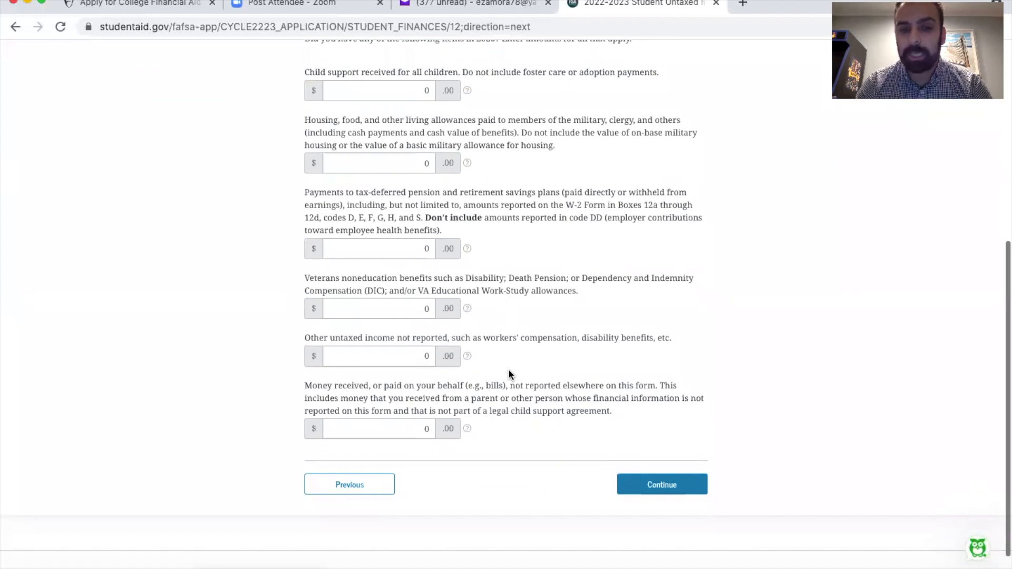
{"action": "scroll", "coordinate": [509, 369], "scroll_direction": "down", "scroll_amount": 1}
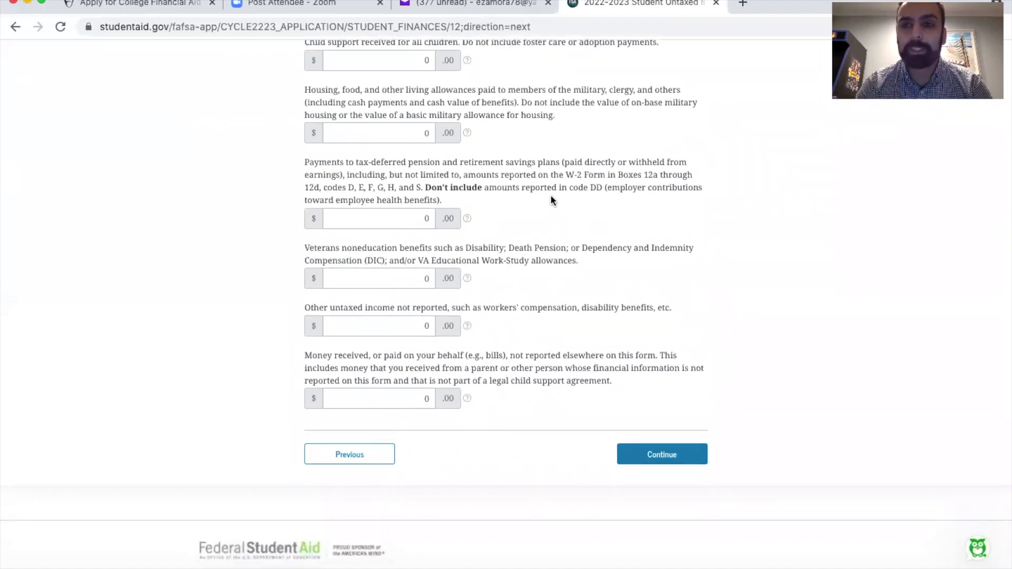
{"action": "left_click", "coordinate": [660, 457]}
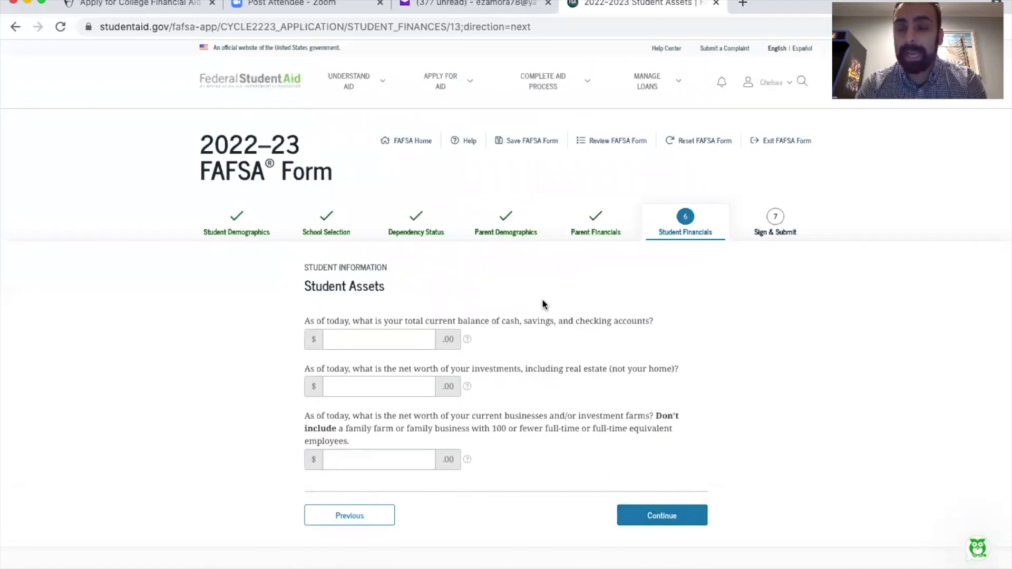
Enter 0 for the student's cash and savings, investments, and businesses or investment farms, and continue to the summary
{"action": "scroll", "coordinate": [545, 304], "scroll_direction": "down", "scroll_amount": 1}
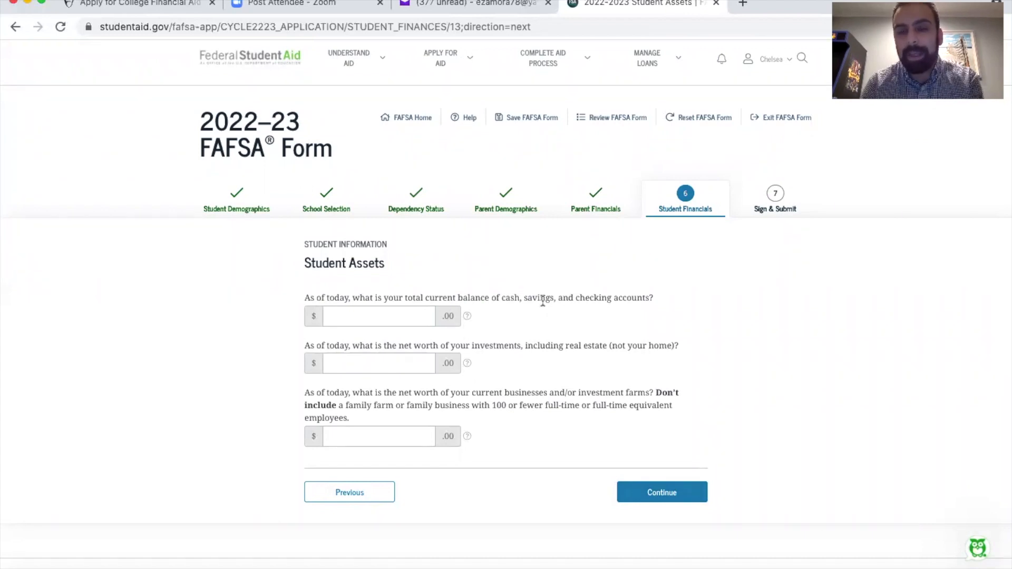
{"action": "left_click", "coordinate": [398, 319]}
{"action": "type", "text": "0"}
{"action": "key", "text": "Tab"}
{"action": "type", "text": "0"}
{"action": "key", "text": "Tab"}
{"action": "type", "text": "0"}
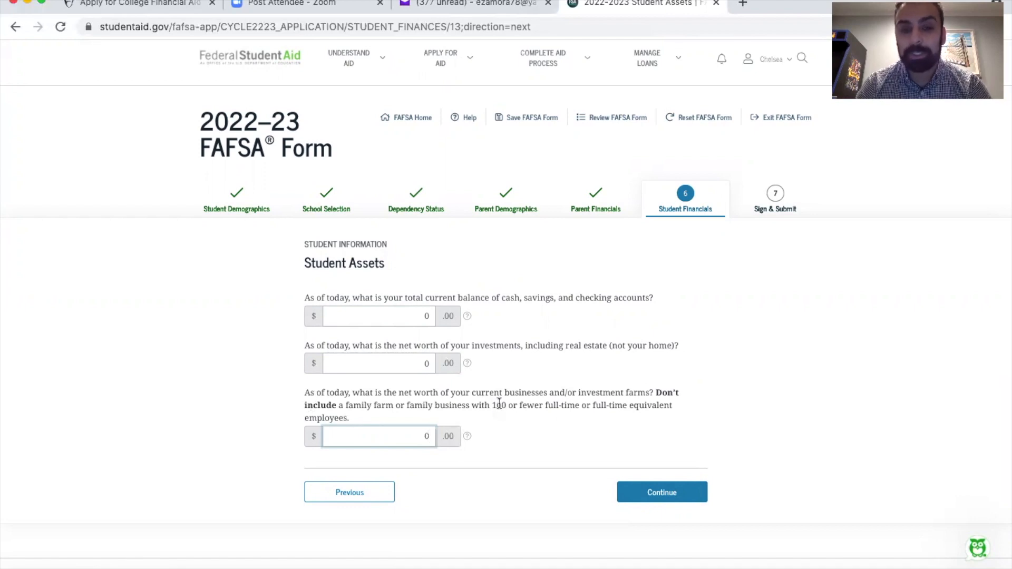
{"action": "left_click", "coordinate": [669, 495]}
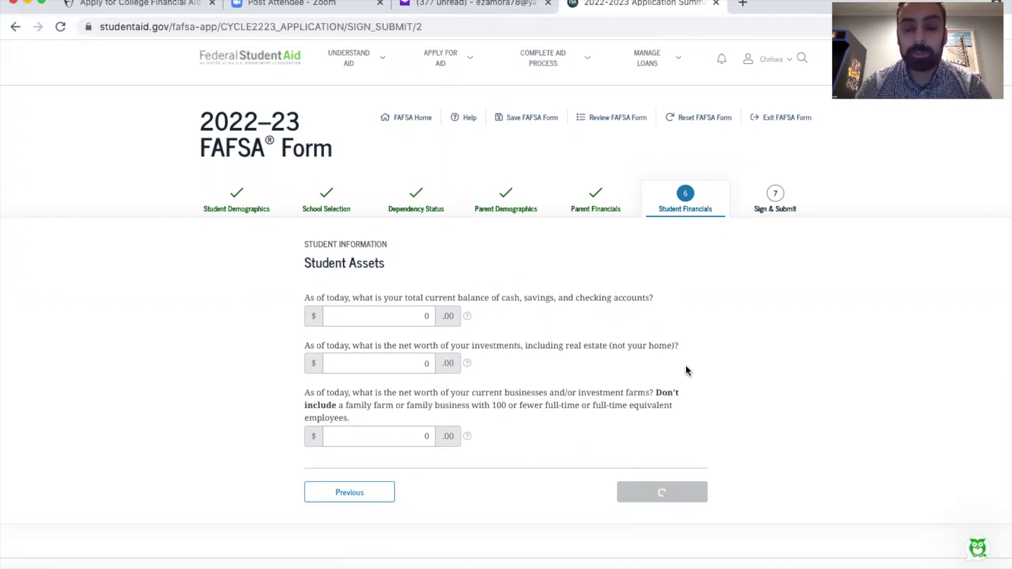
Review all sections of the FAFSA summary through Section 7 and continue to the signature pages
{"action": "scroll", "coordinate": [362, 306], "scroll_direction": "down", "scroll_amount": 15}
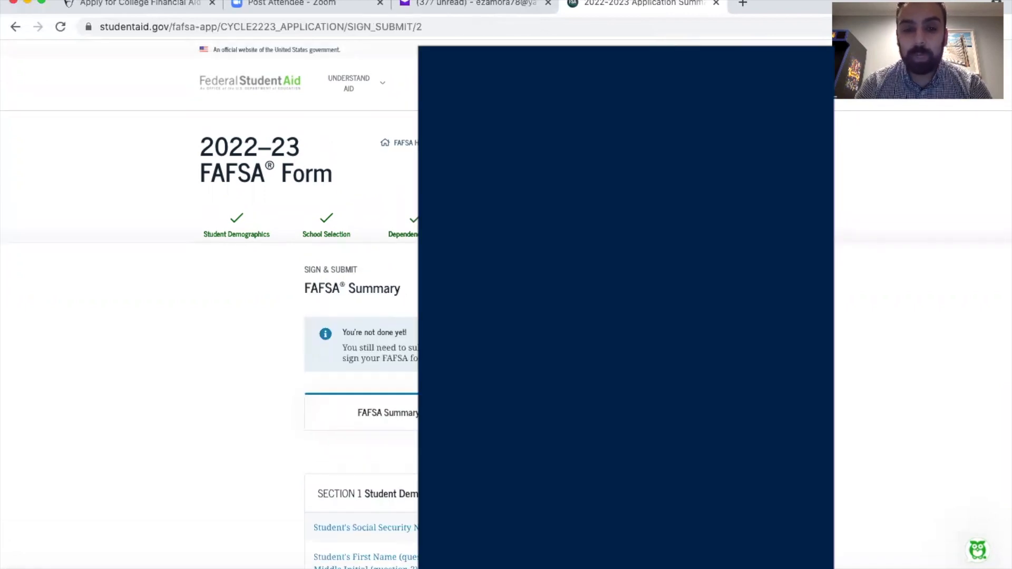
{"action": "scroll", "coordinate": [361, 306], "scroll_direction": "down", "scroll_amount": 20}
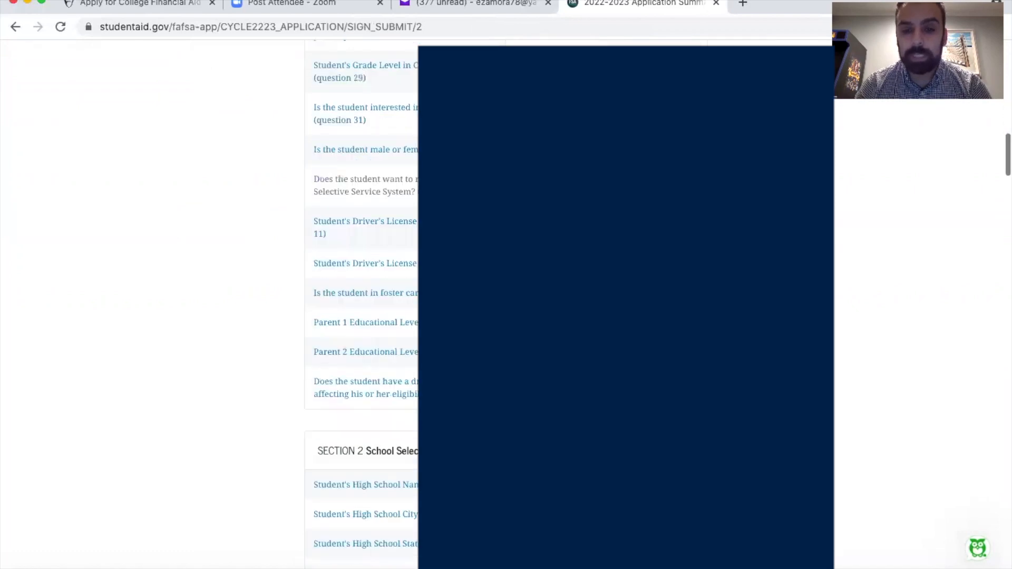
{"action": "scroll", "coordinate": [361, 306], "scroll_direction": "down", "scroll_amount": 20}
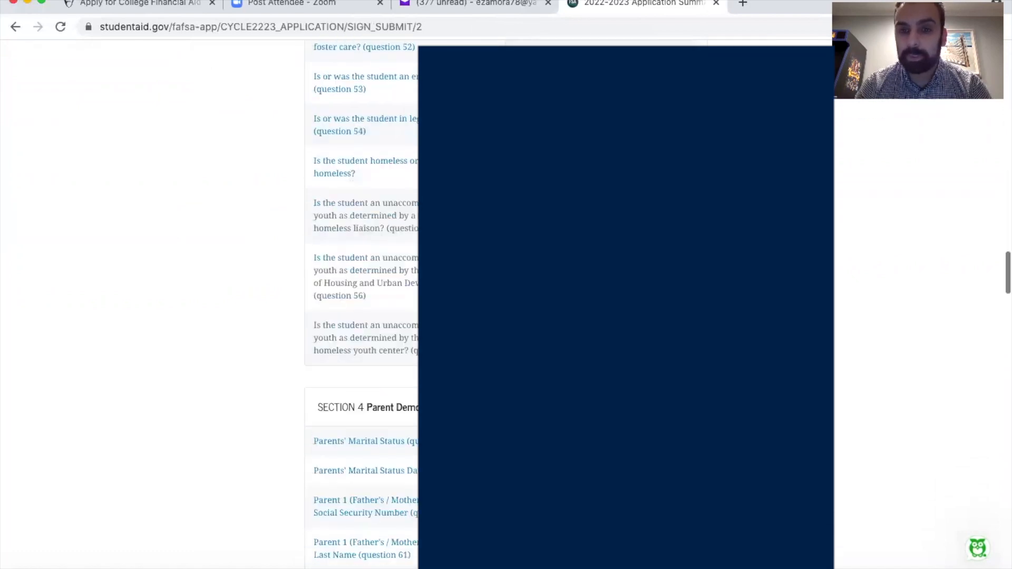
{"action": "scroll", "coordinate": [362, 306], "scroll_direction": "down", "scroll_amount": 20}
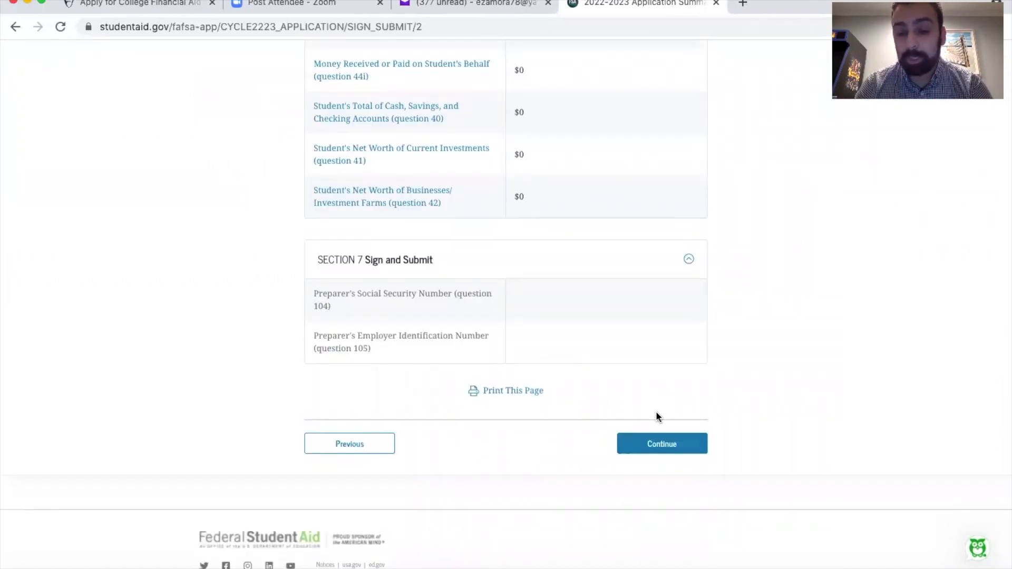
{"action": "left_click", "coordinate": [654, 443]}
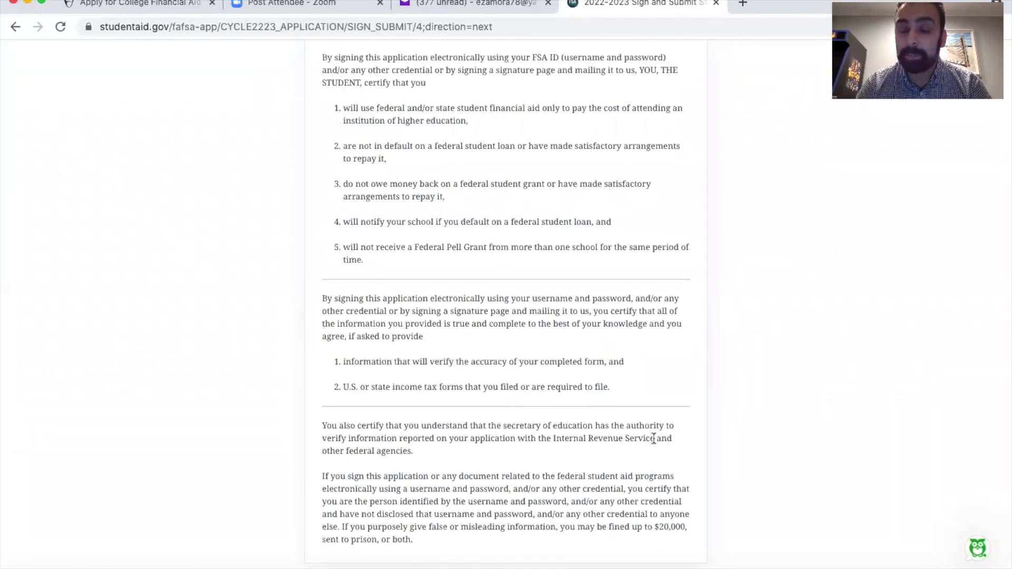
Agree to the student certification terms and sign the form electronically as the student
{"action": "scroll", "coordinate": [654, 439], "scroll_direction": "down", "scroll_amount": 4}
{"action": "left_click", "coordinate": [309, 394]}
{"action": "left_click", "coordinate": [652, 444]}
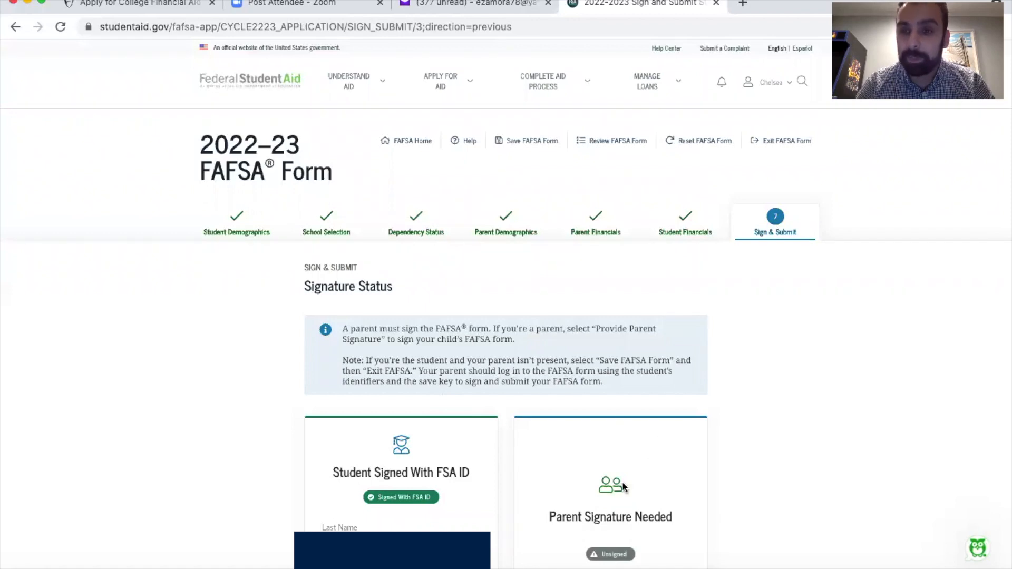
Provide the parent signature by agreeing to the parent certification terms, and sign and submit the FAFSA form
{"action": "scroll", "coordinate": [652, 434], "scroll_direction": "down", "scroll_amount": 5}
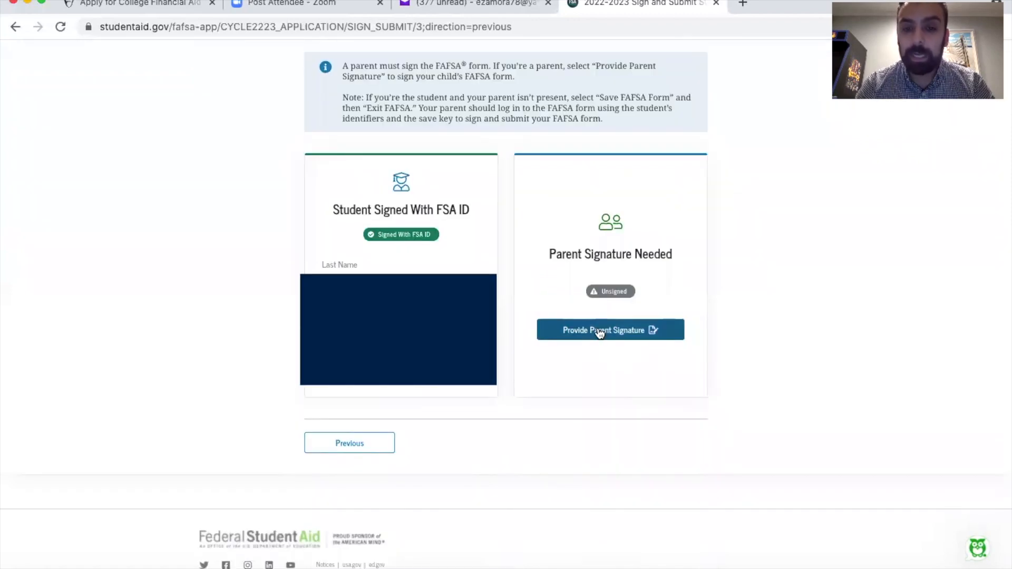
{"action": "left_click", "coordinate": [681, 321]}
{"action": "left_click", "coordinate": [309, 394]}
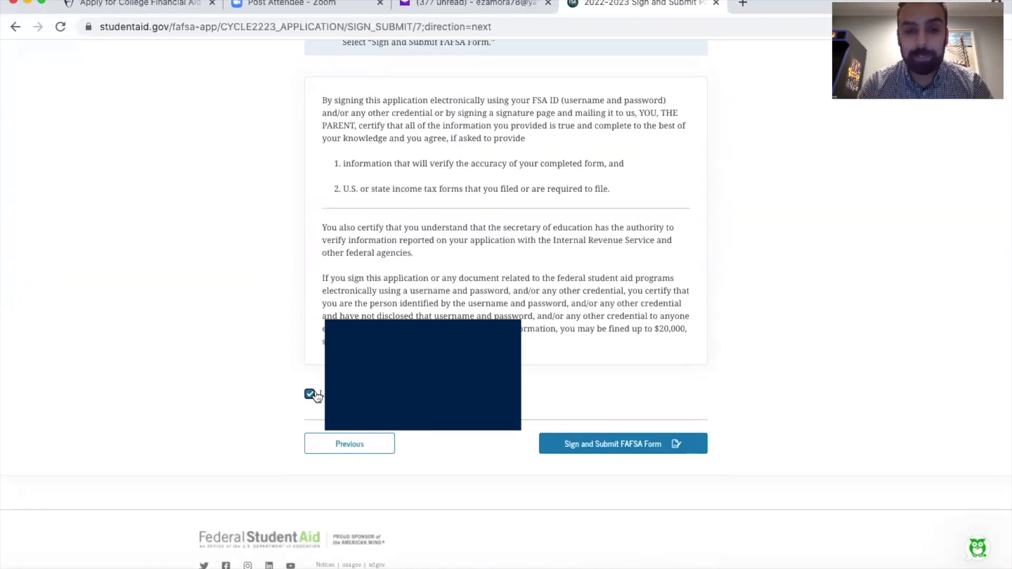
{"action": "left_click", "coordinate": [612, 449]}
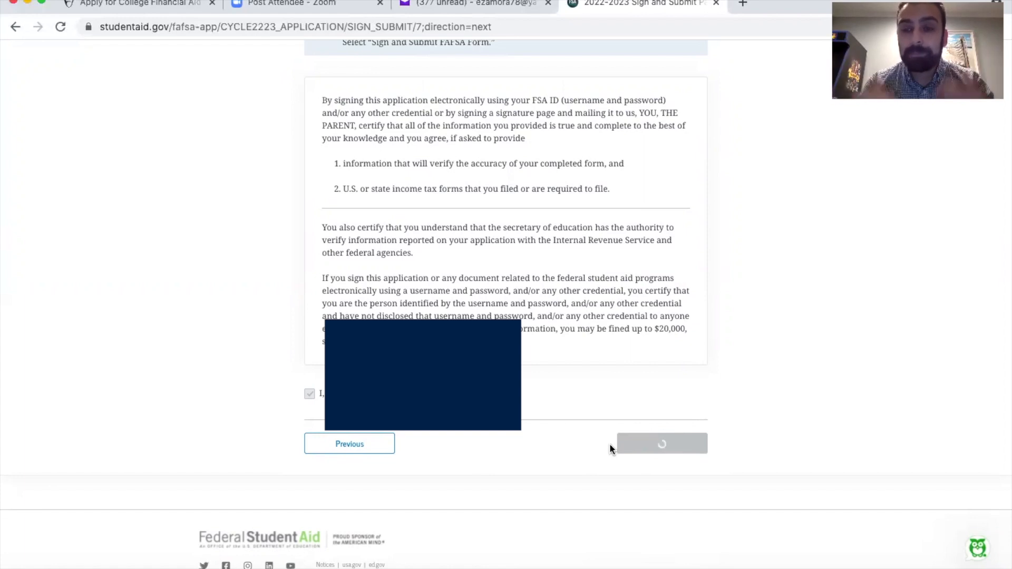